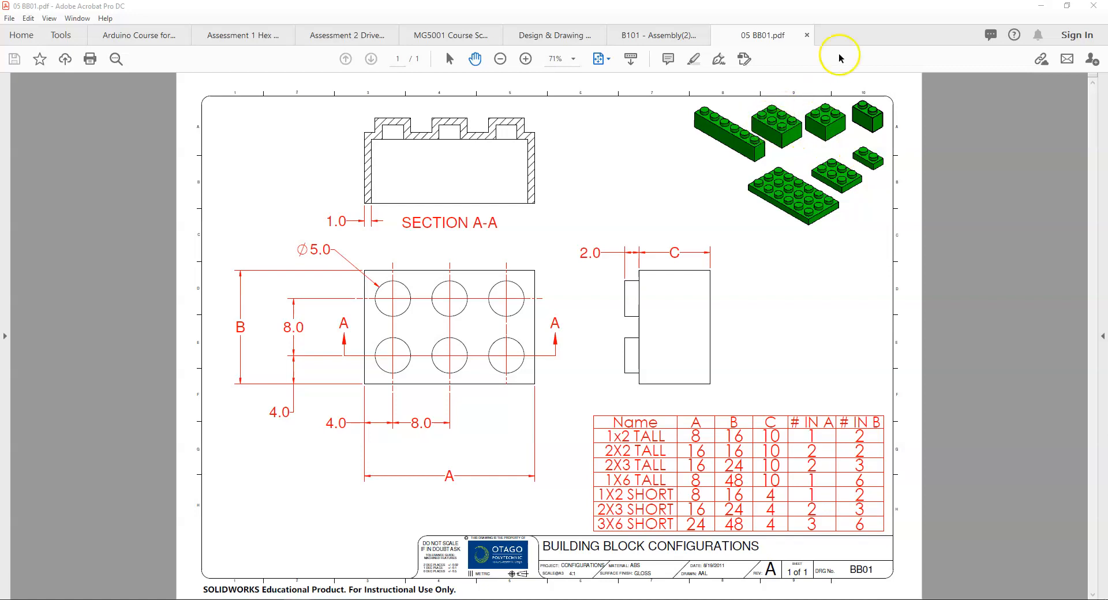
# - Restore the BB01 drawing PDF to a smaller window and move it off the main screen, then switch to SOLIDWORKS
pyautogui.moveTo(860, 7); pyautogui.dragTo(327, 217)
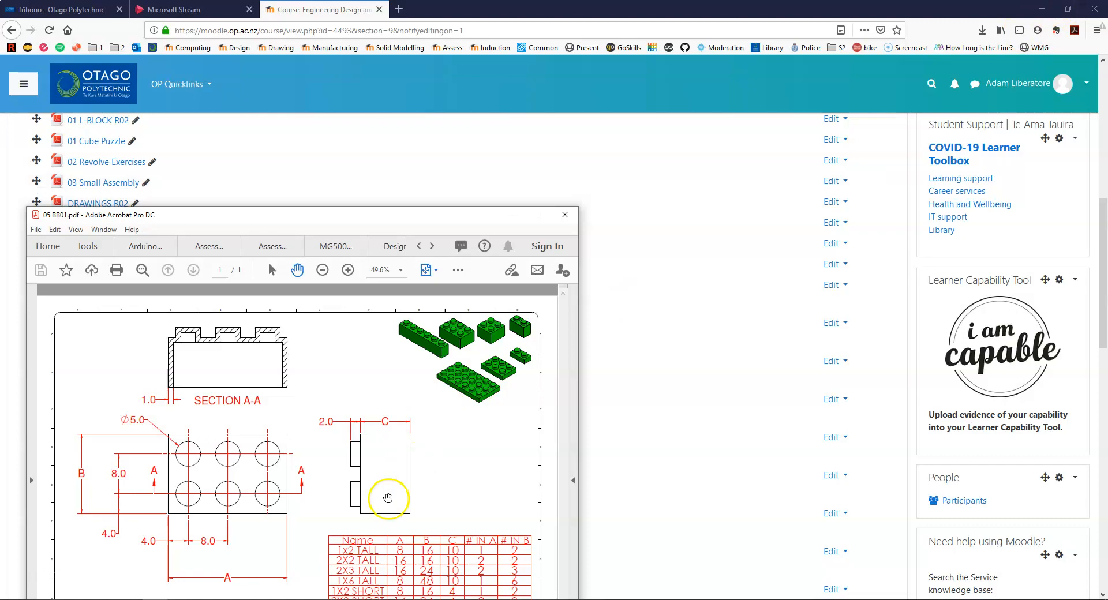
pyautogui.hotkey('alt', 'Tab')
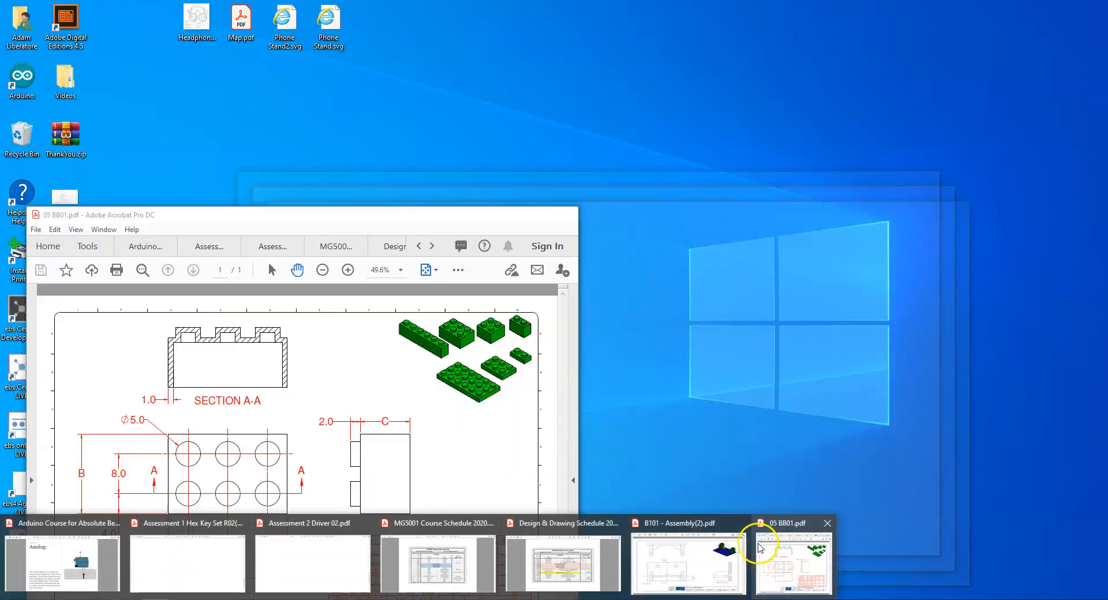
pyautogui.click(770, 548)
pyautogui.moveTo(415, 220); pyautogui.dragTo(0, 262)
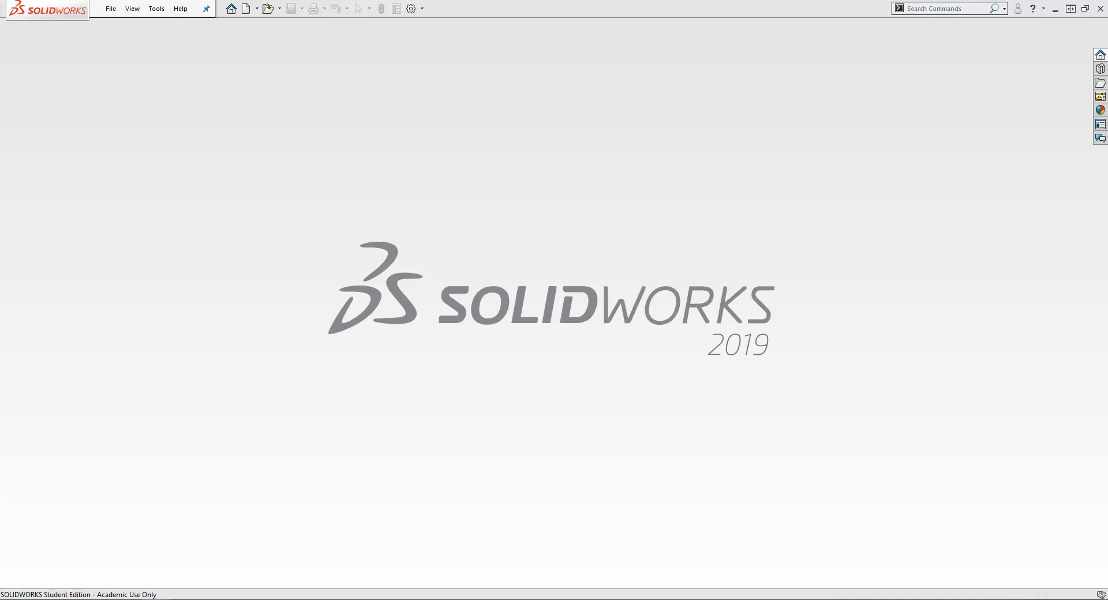
# - Create a new part from the Tutorial part template and start a sketch on the Top plane
pyautogui.click(247, 9)
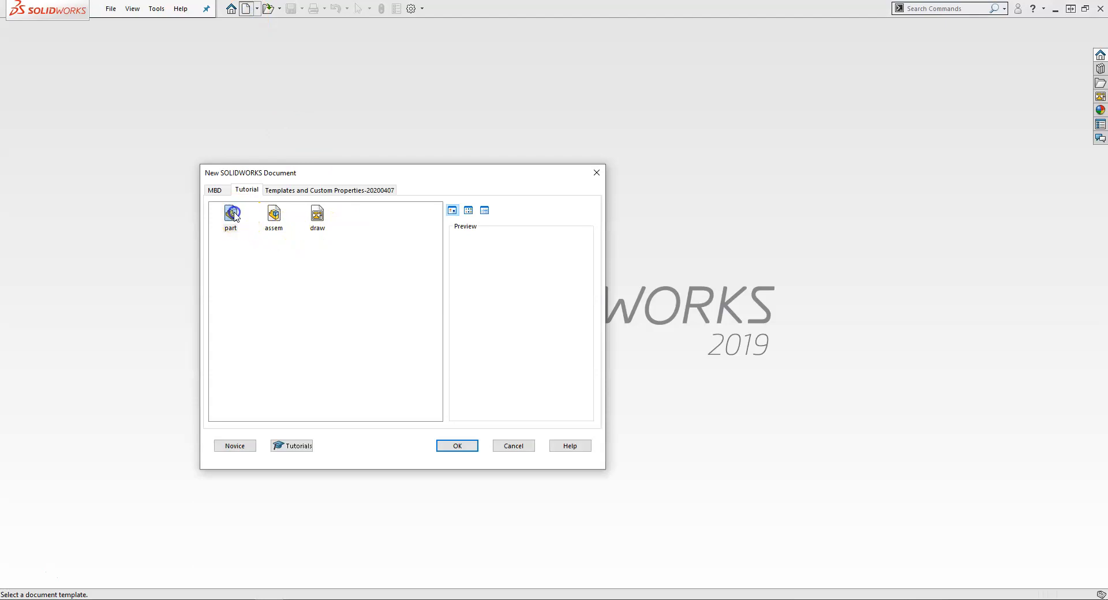
pyautogui.doubleClick(232, 214)
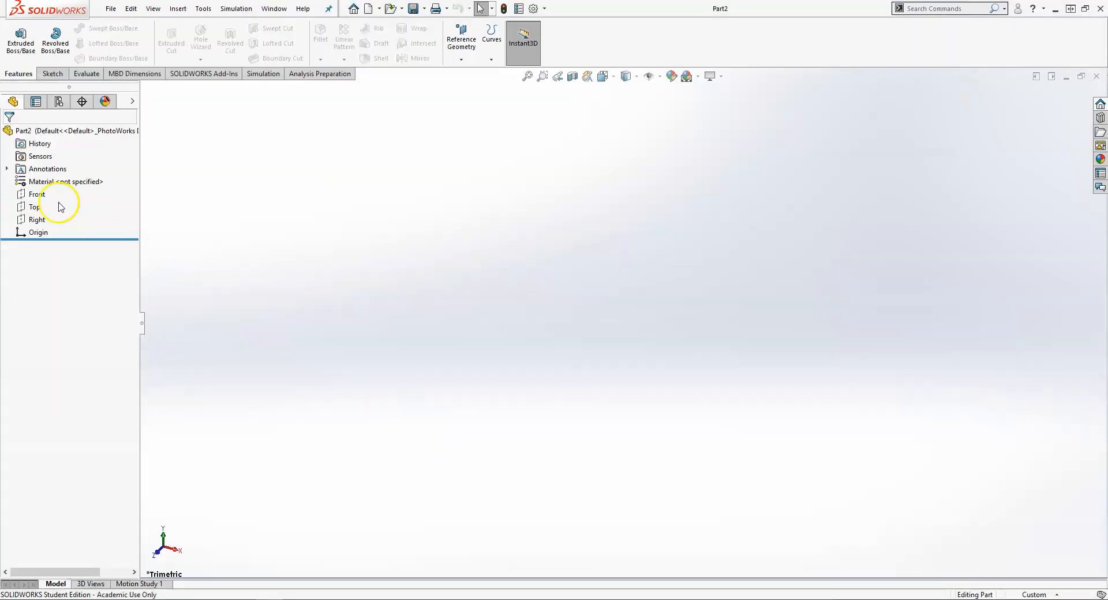
pyautogui.click(37, 207)
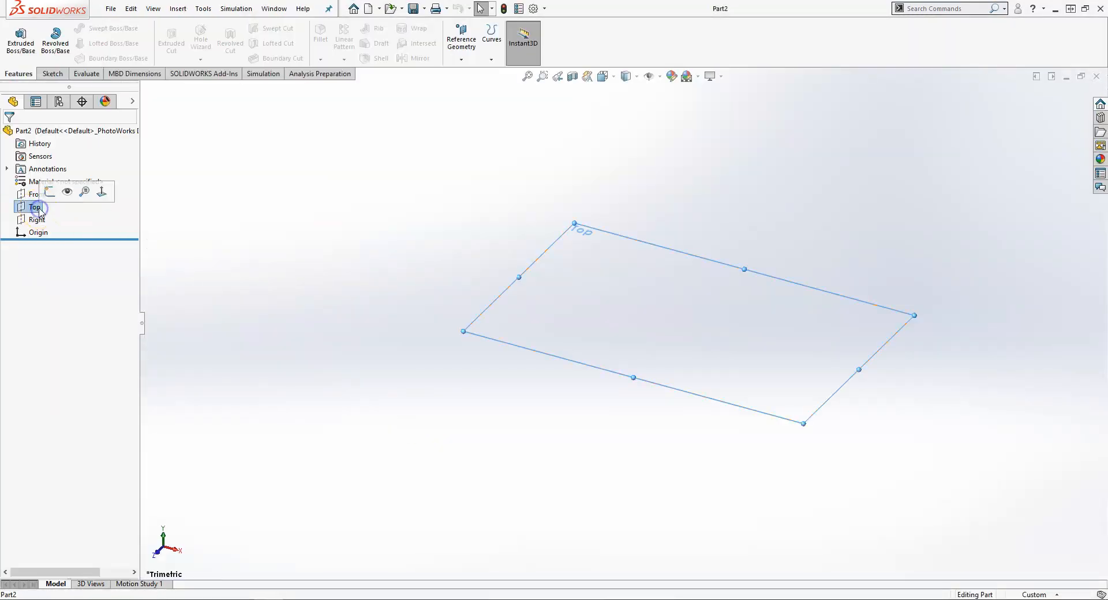
pyautogui.click(46, 195)
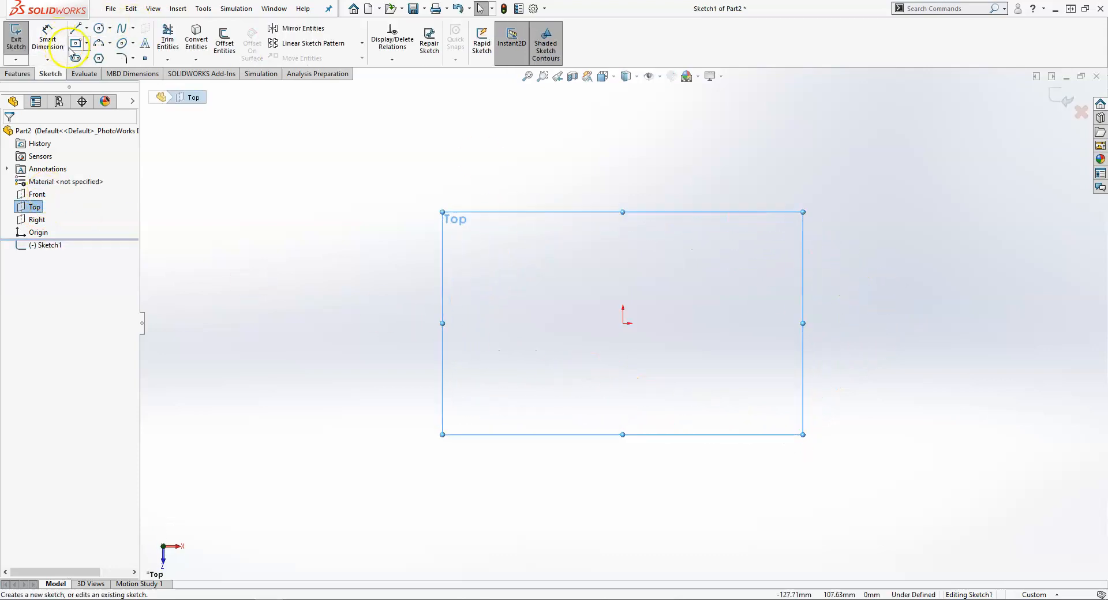
# - Sketch a center rectangle about 127 mm wide and 47 mm high, centred on the origin
pyautogui.click(75, 43)
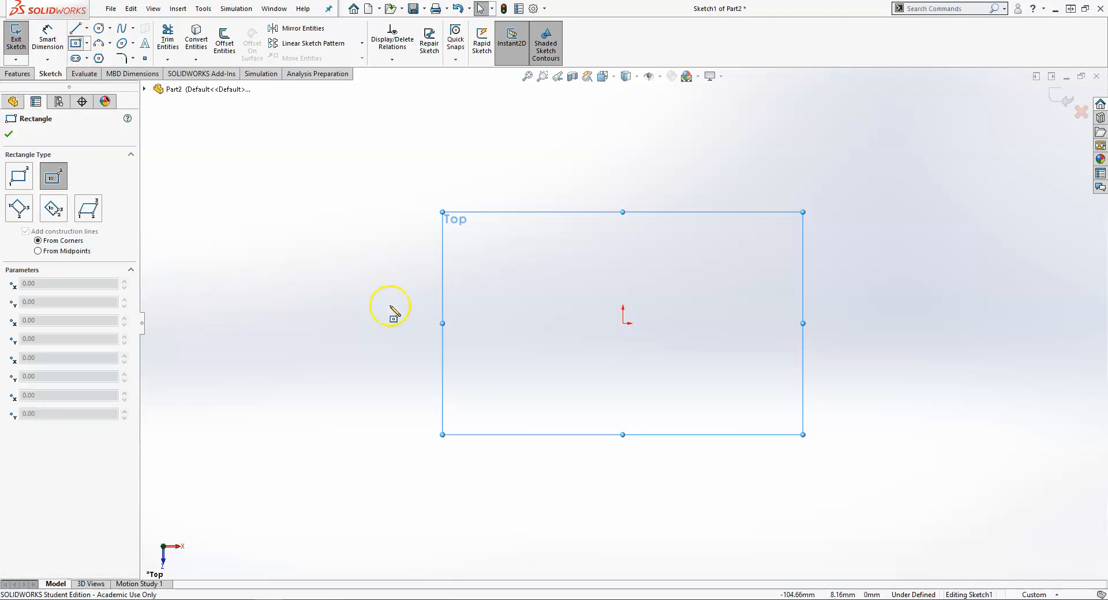
pyautogui.click(624, 324)
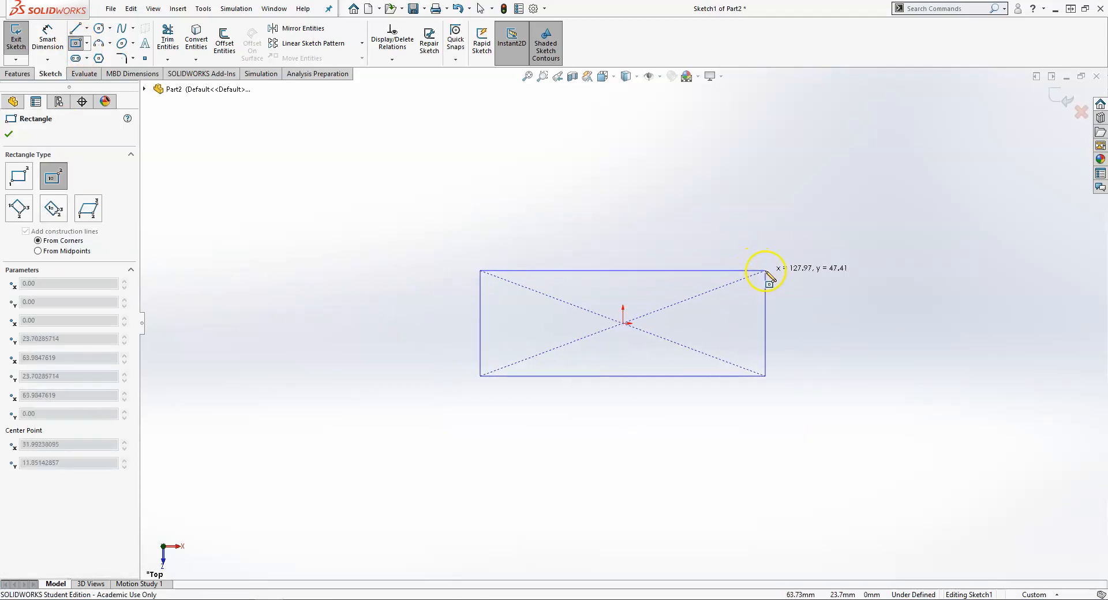
pyautogui.click(765, 270)
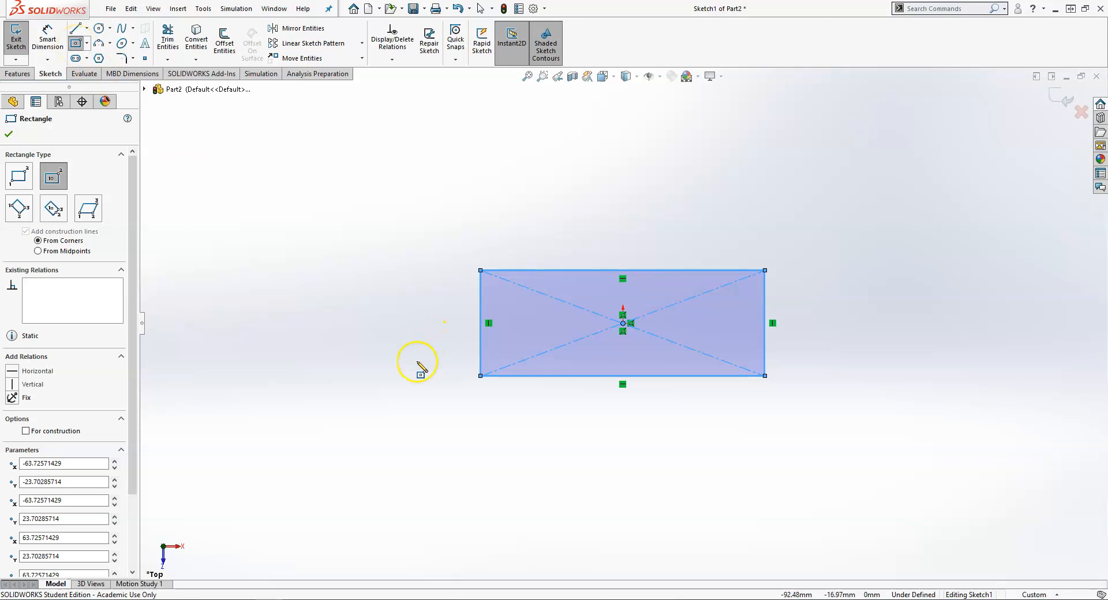
# - Dimension the rectangle with a horizontal width of 16 mm and a vertical height of 24 mm
pyautogui.moveTo(406, 349); pyautogui.dragTo(409, 167, button='right')
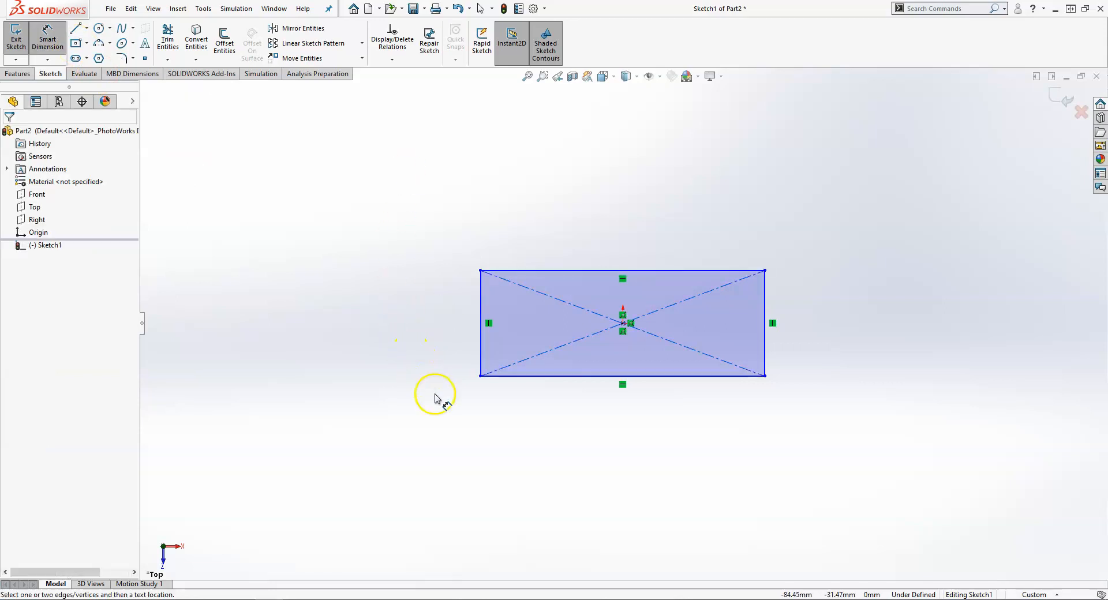
pyautogui.click(681, 271)
pyautogui.click(640, 248)
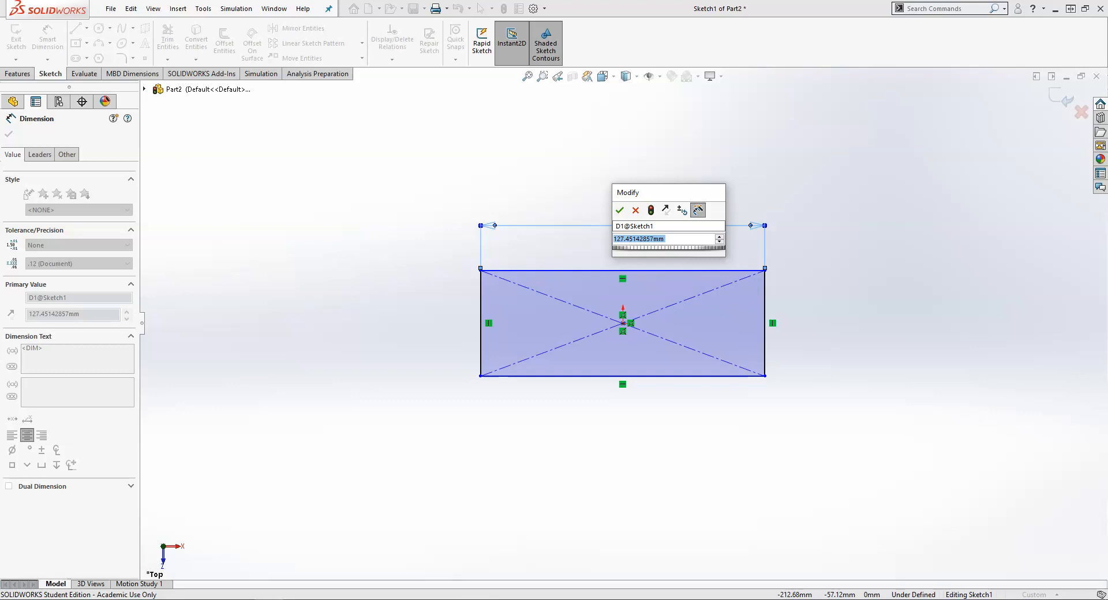
pyautogui.write('16')
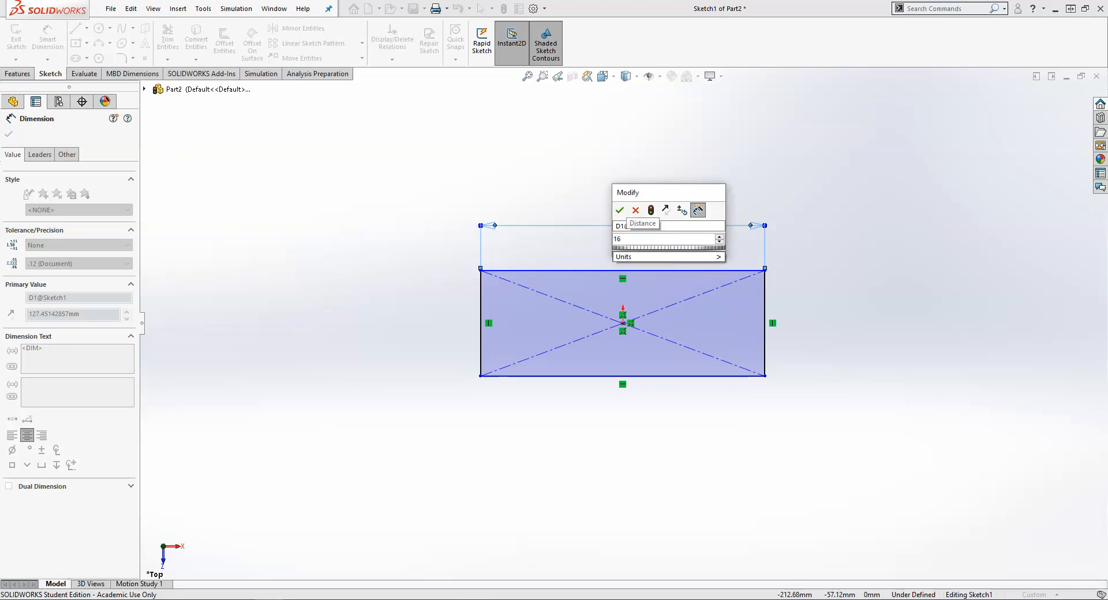
pyautogui.press('Return')
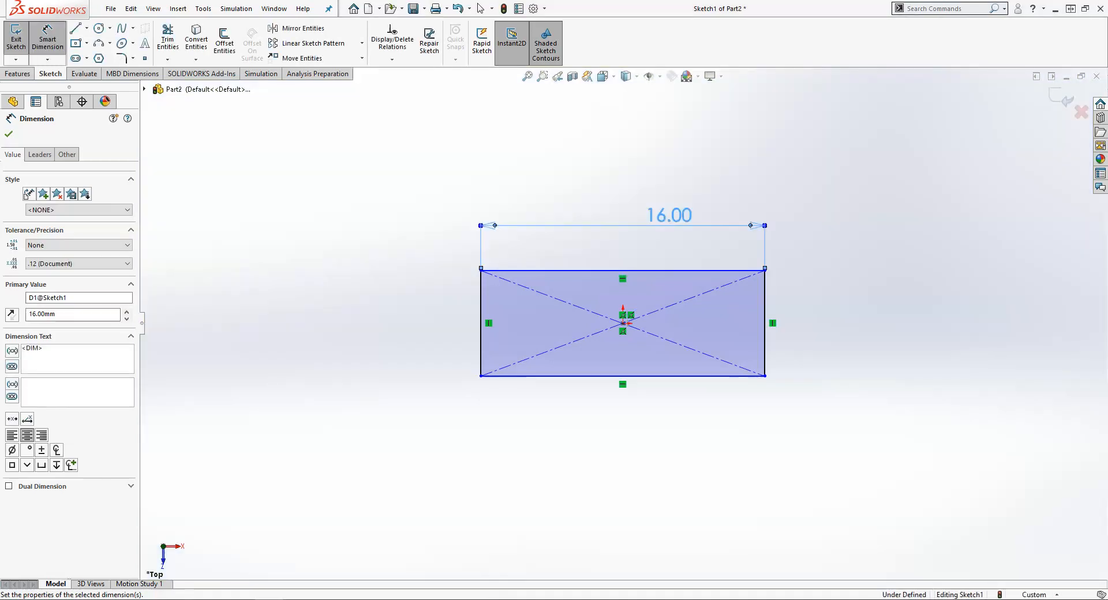
pyautogui.click(483, 340)
pyautogui.click(405, 322)
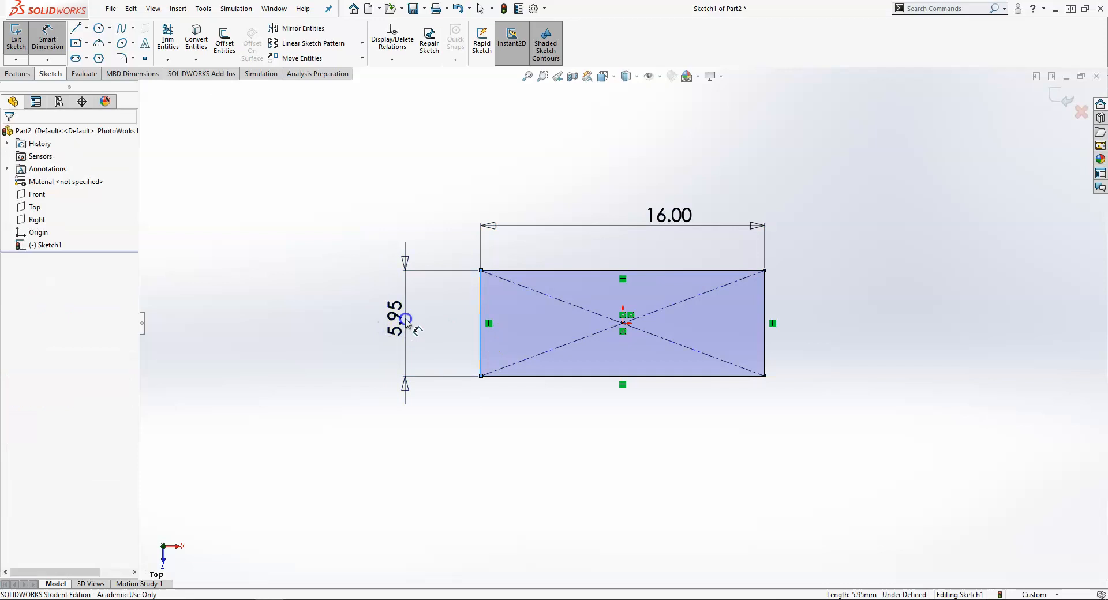
pyautogui.write('24')
pyautogui.press('Return')
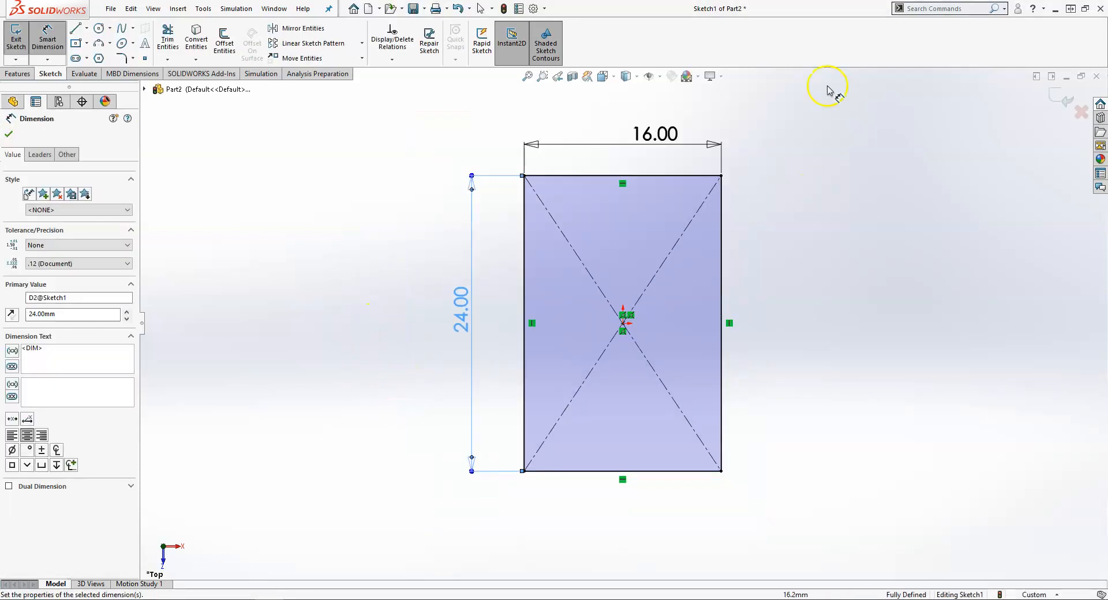
# - Change the rectangle's horizontal dimension to 24 mm and its vertical dimension to 16 mm
pyautogui.click(664, 128)
pyautogui.doubleClick(664, 130)
pyautogui.write('24')
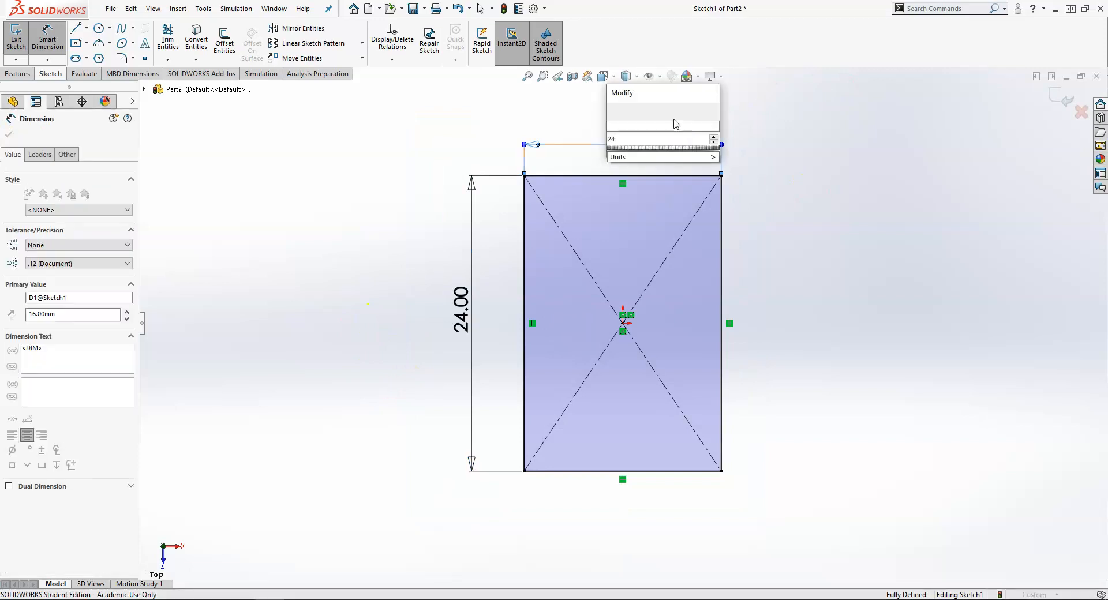
pyautogui.press('Return')
pyautogui.click(416, 307)
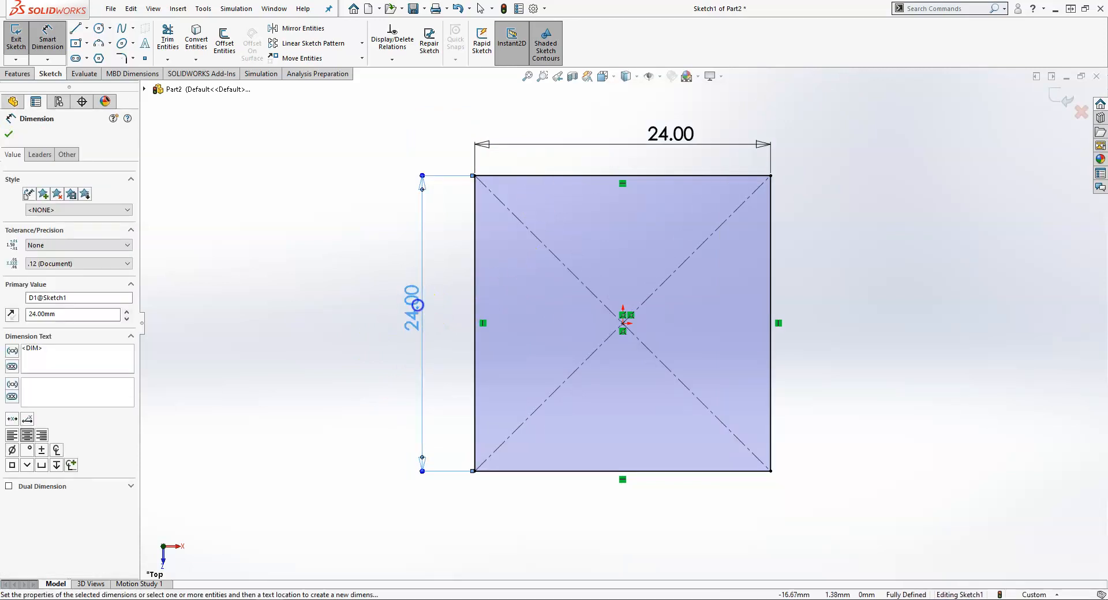
pyautogui.doubleClick(416, 308)
pyautogui.write('16')
pyautogui.press('Return')
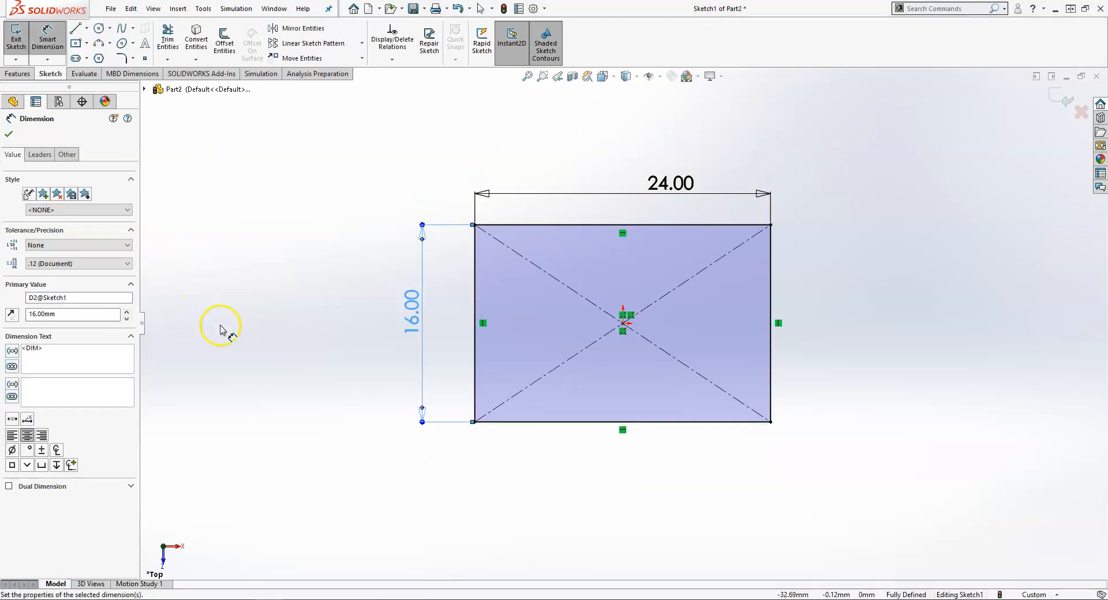
# - Extrude the rectangle as a blind 10 mm boss in the reversed direction, downward from the sketch plane
pyautogui.click(18, 75)
pyautogui.click(20, 39)
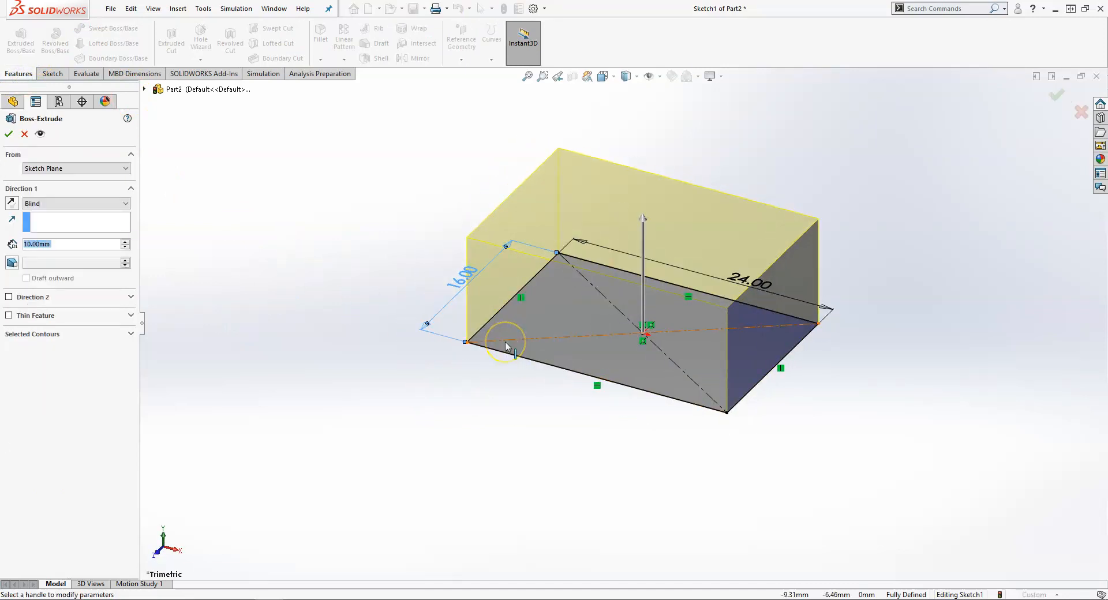
pyautogui.click(12, 205)
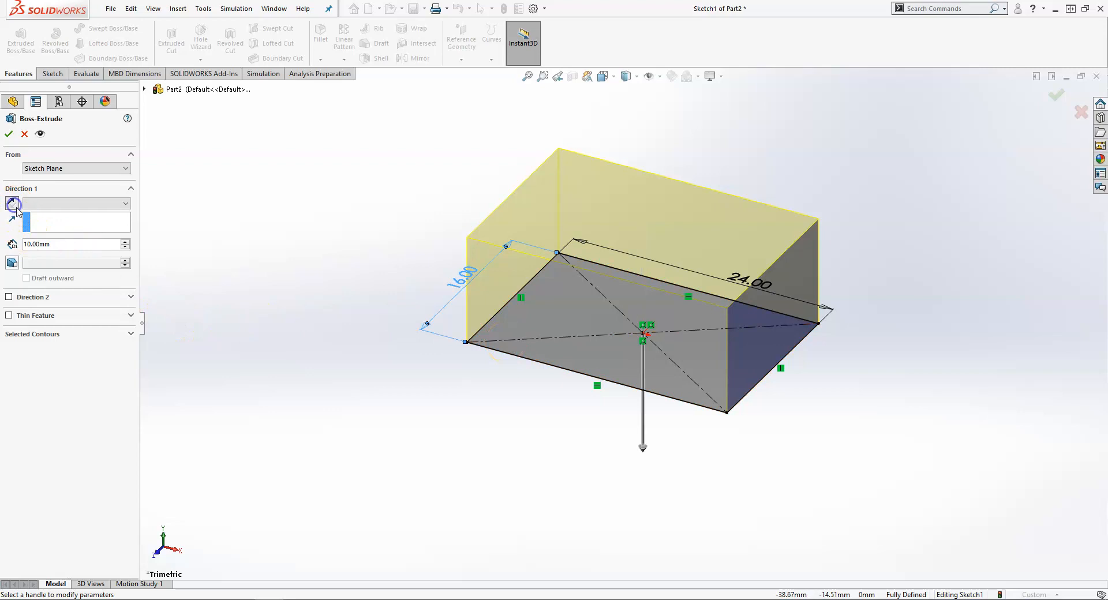
pyautogui.click(1055, 94)
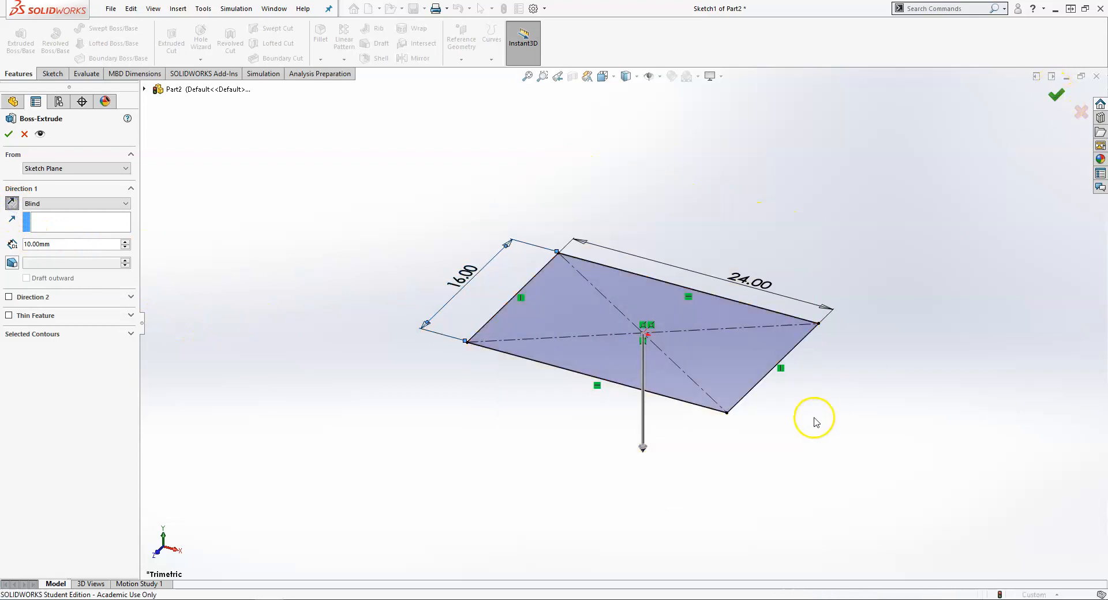
pyautogui.click(834, 454)
# - Start a sketch on the block's top face and draw a circle about 3.3 mm in diameter near its front-left corner
pyautogui.scroll(-2, 816, 474)
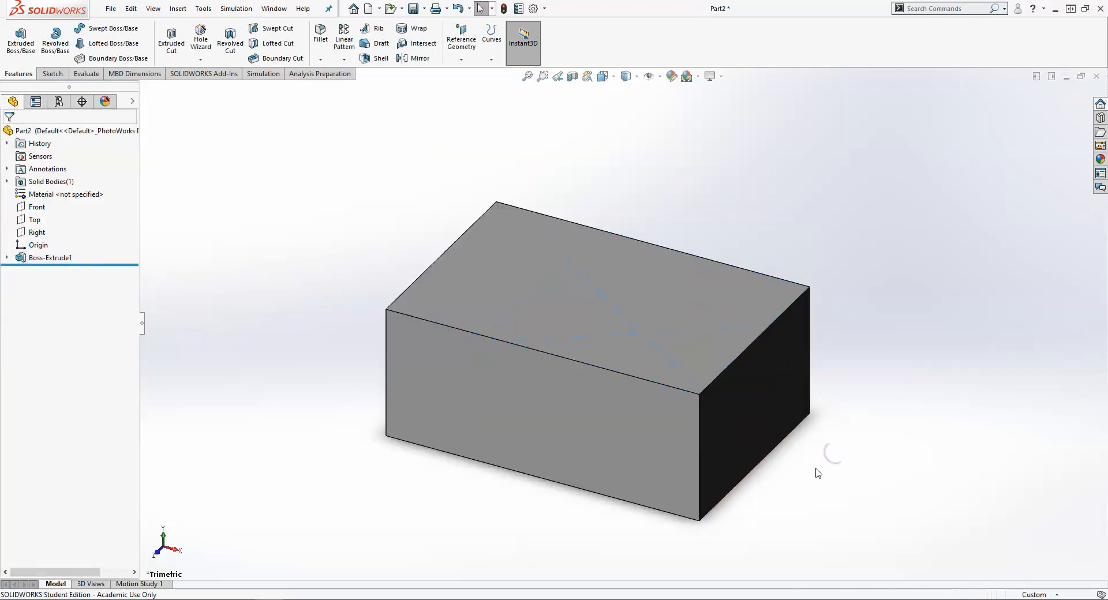
pyautogui.scroll(-3, 750, 456)
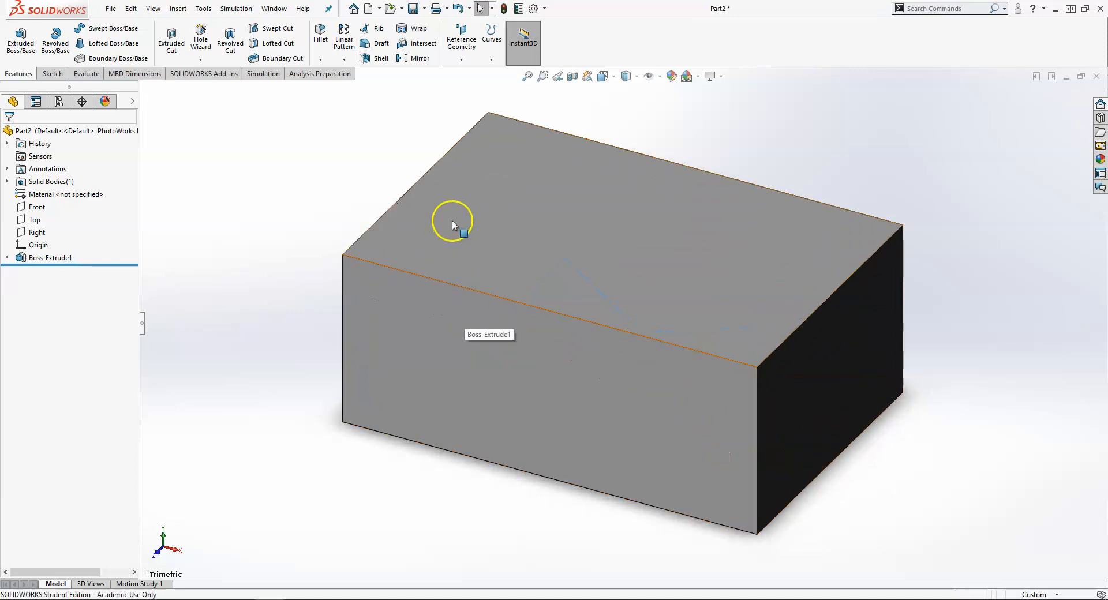
pyautogui.click(452, 220)
pyautogui.click(503, 185)
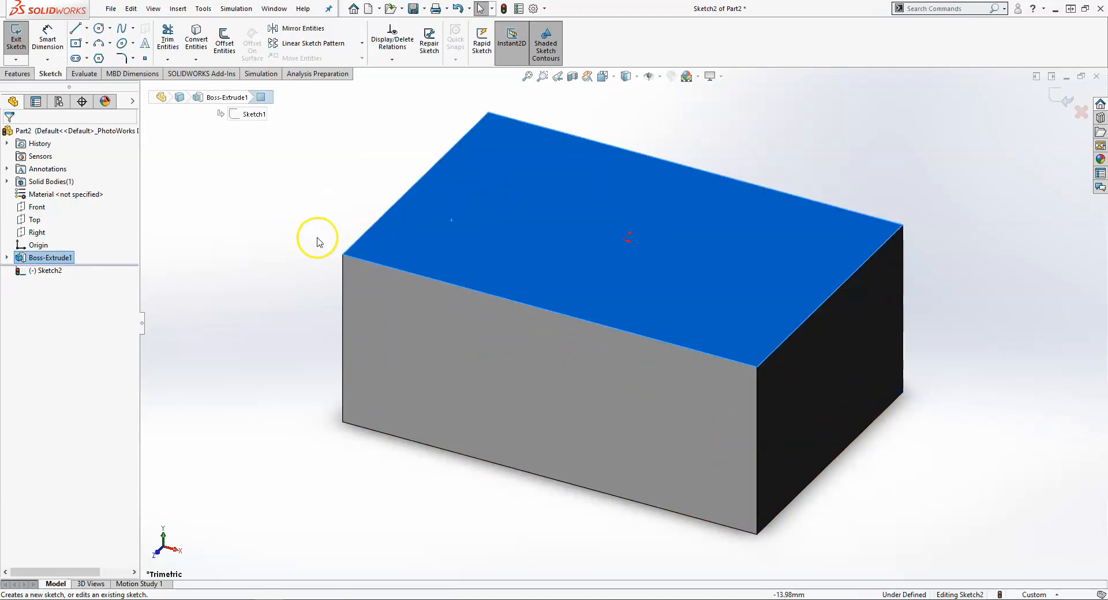
pyautogui.click(101, 29)
pyautogui.moveTo(439, 230); pyautogui.dragTo(469, 239)
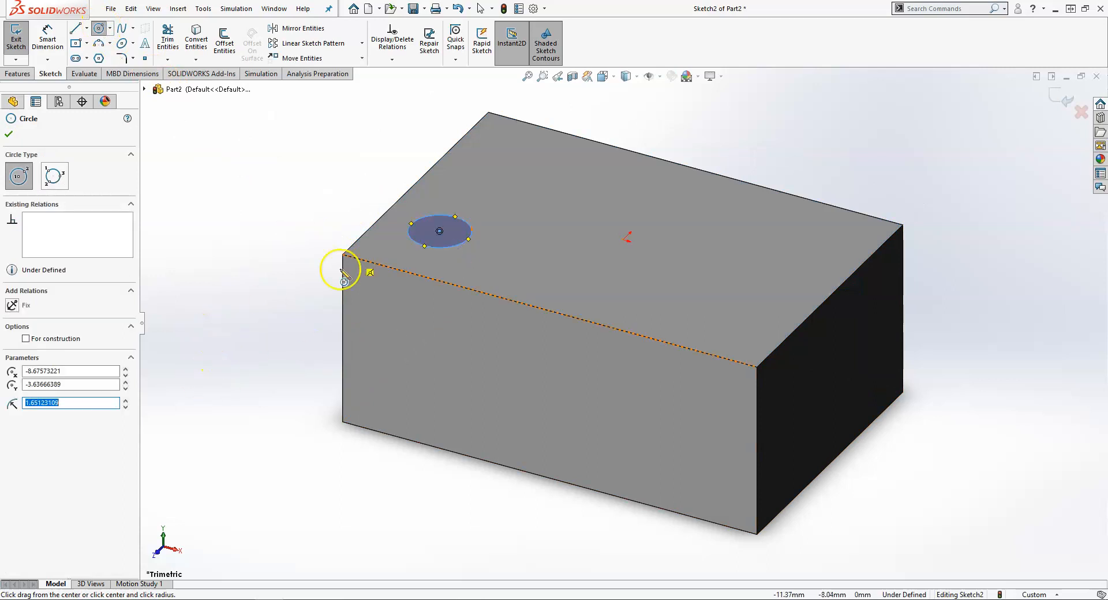
pyautogui.press('Escape')
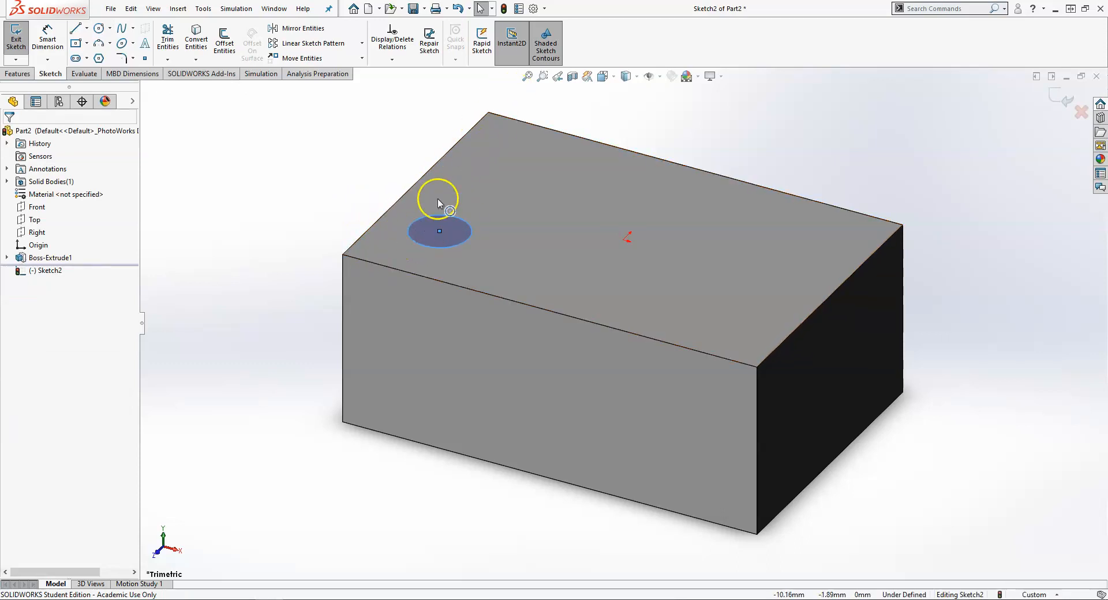
# - Dimension the circle's centre 4 mm from the top face's long front edge
pyautogui.moveTo(214, 288); pyautogui.dragTo(227, 136, button='right')
pyautogui.click(371, 262)
pyautogui.click(439, 230)
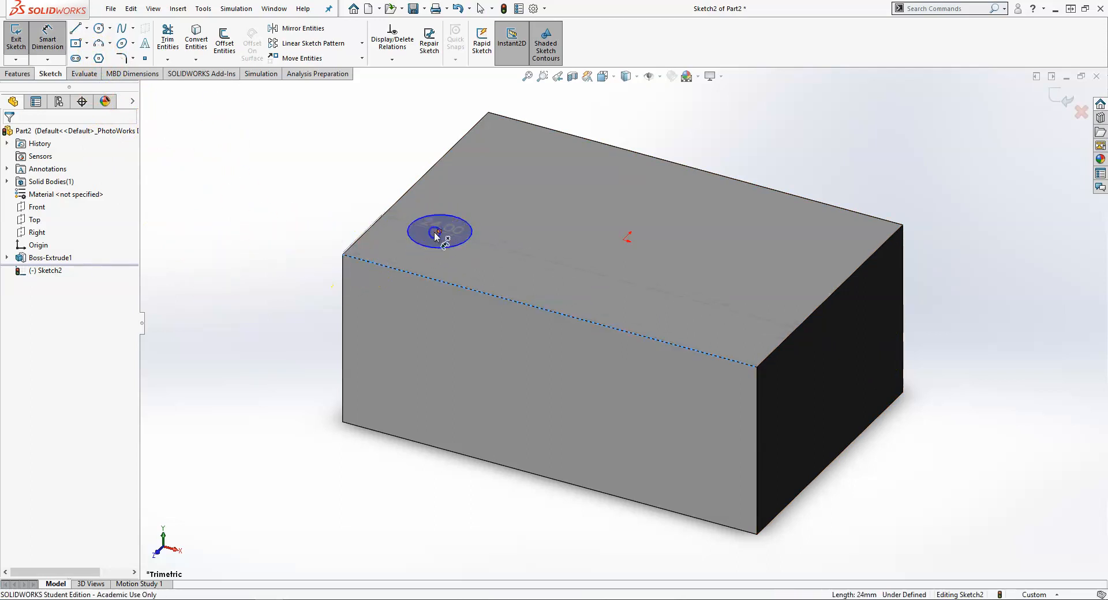
pyautogui.click(292, 194)
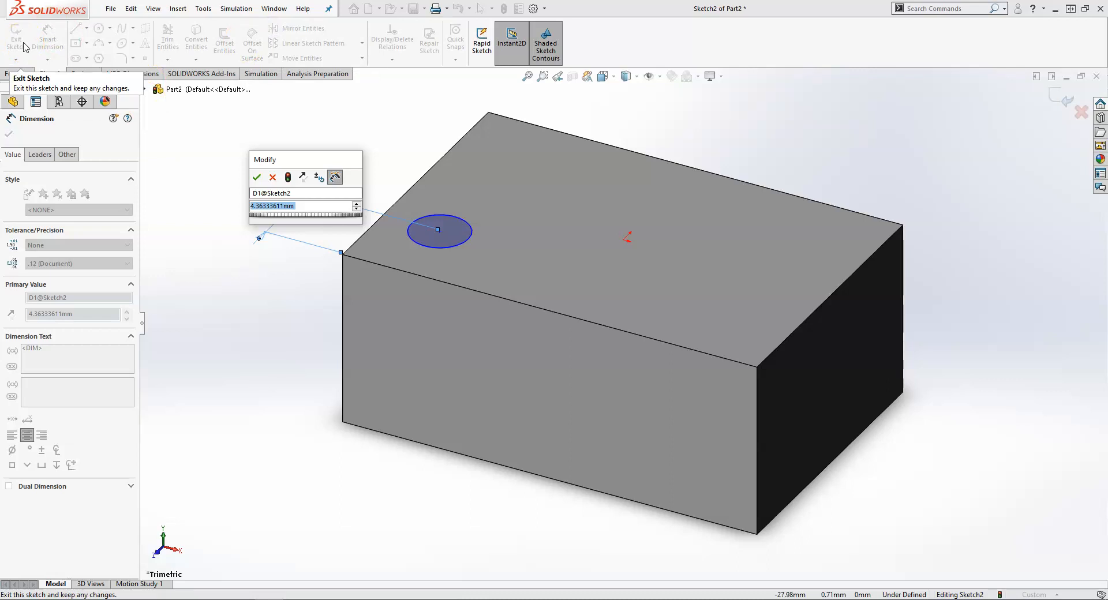
pyautogui.write('4')
pyautogui.press('Return')
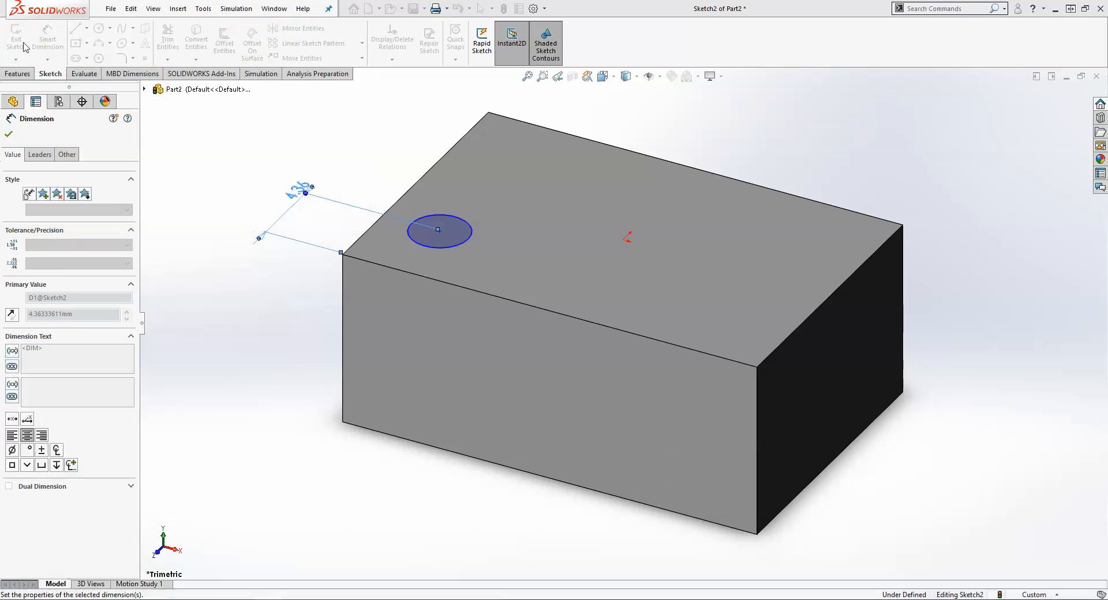
# - Dimension the circle's centre 4 mm from the top face's short left edge
pyautogui.click(359, 245)
pyautogui.click(437, 235)
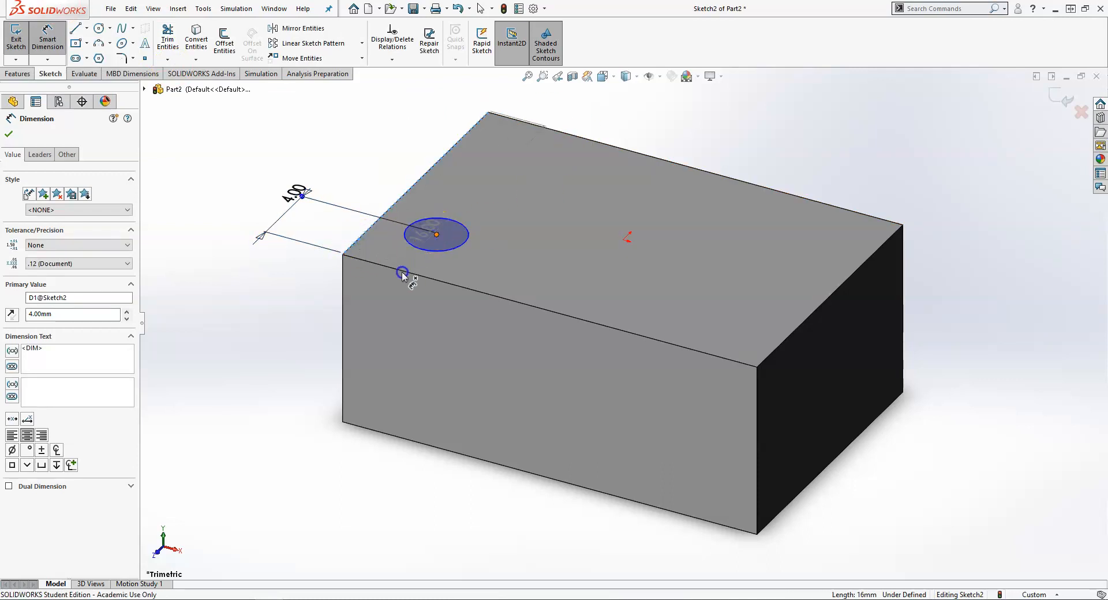
pyautogui.click(350, 316)
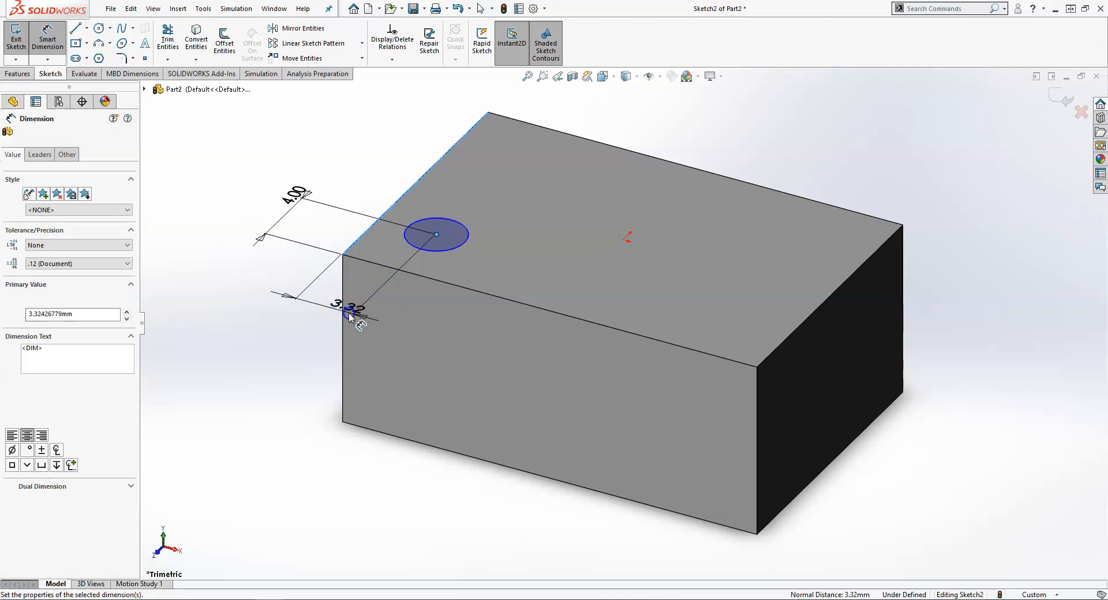
pyautogui.write('4')
pyautogui.press('Return')
# - Dimension the circle on the top face with a diameter of 5 mm
pyautogui.click(457, 224)
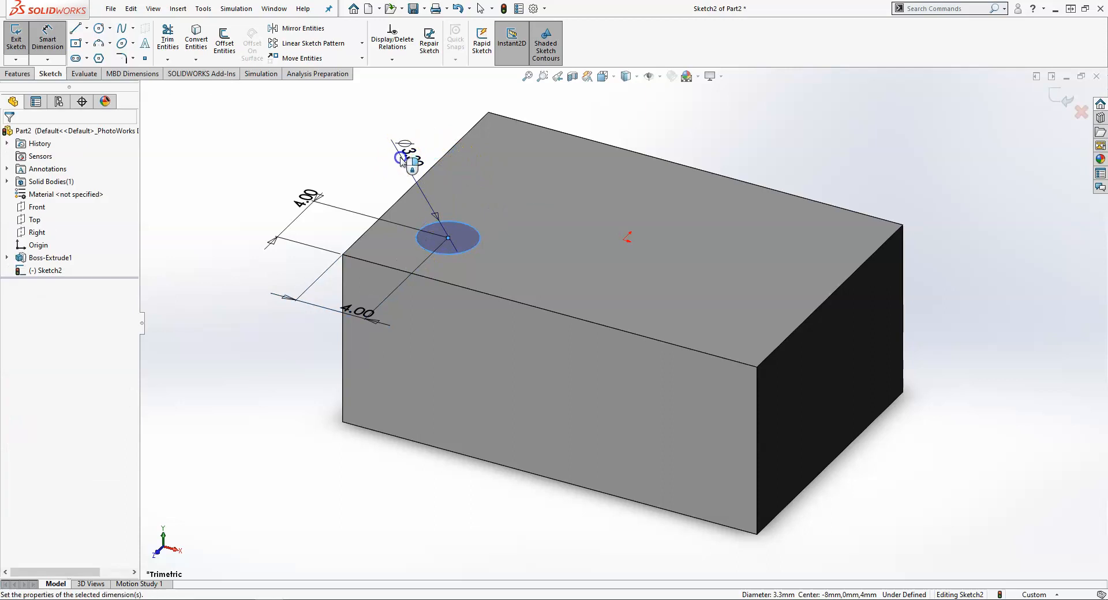
pyautogui.click(402, 160)
pyautogui.write('5')
pyautogui.press('Return')
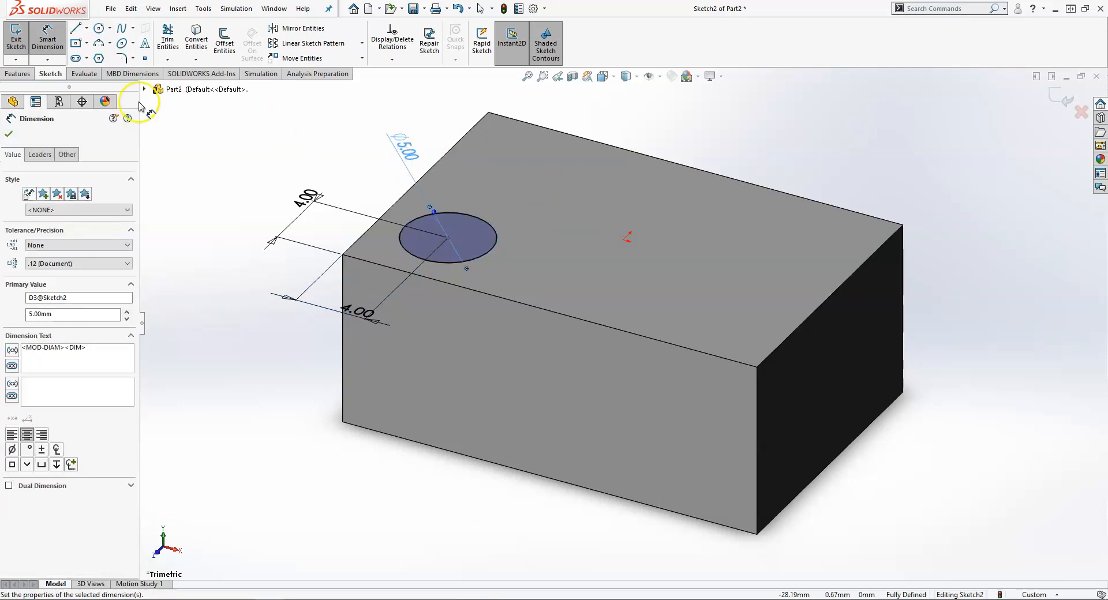
# - Extrude the 5 mm circle 2 mm upward to form a round stud on the block's top face
pyautogui.click(17, 73)
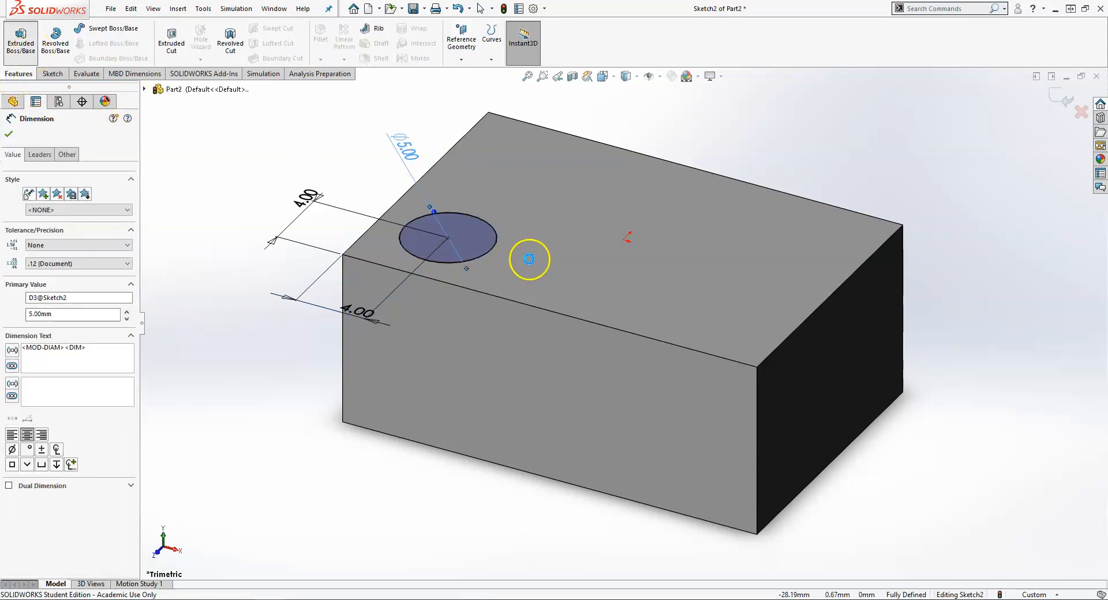
pyautogui.scroll(2, 497, 311)
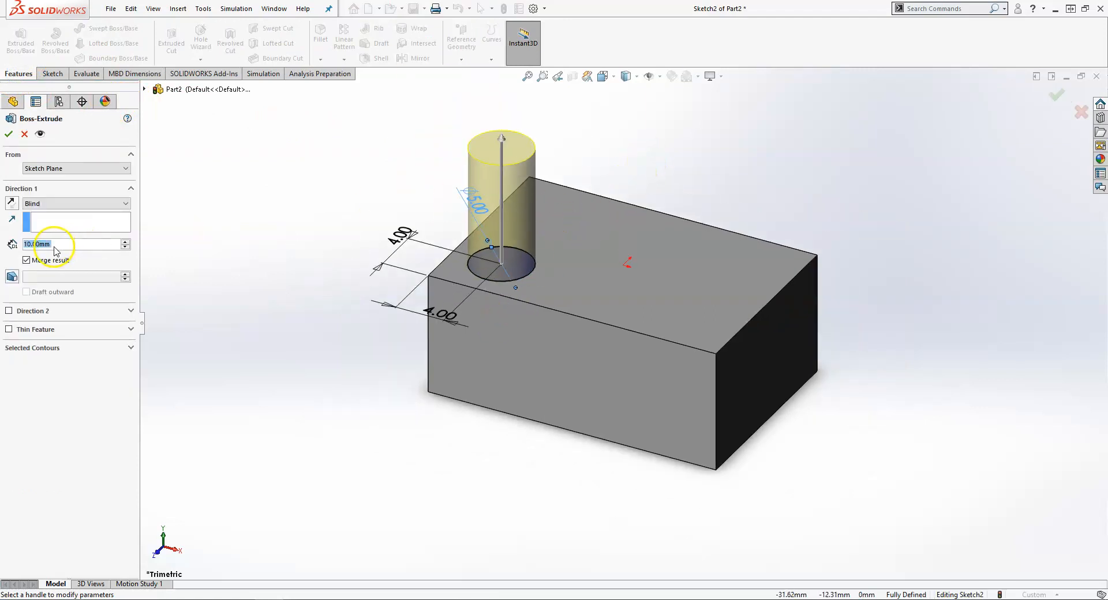
pyautogui.write('1')
pyautogui.press('Return')
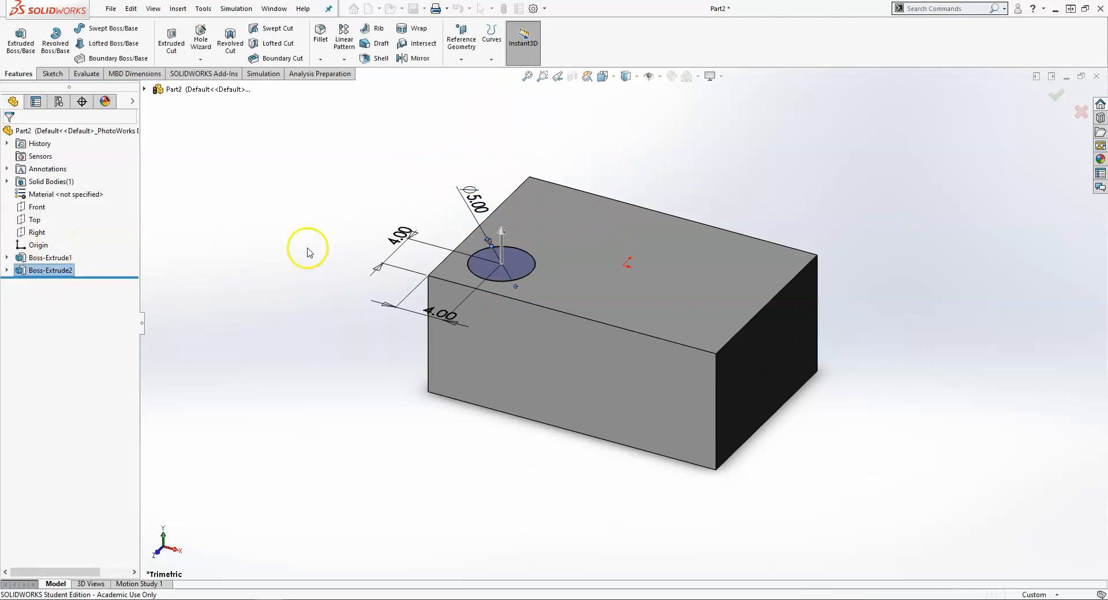
pyautogui.scroll(-1, 867, 239)
pyautogui.click(352, 202)
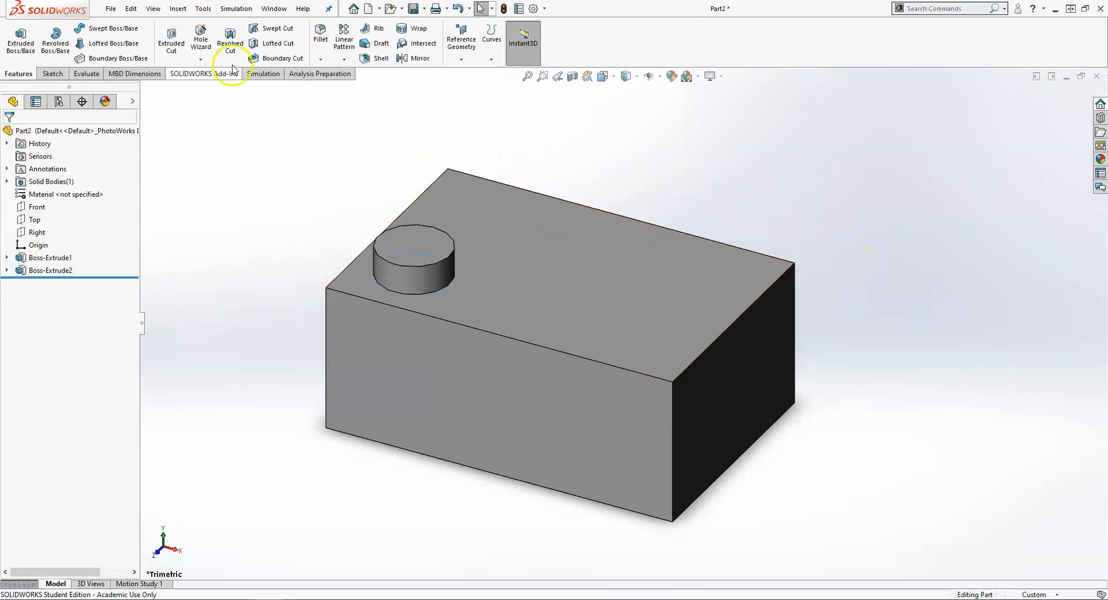
# - Start a linear pattern along the top face's long front edge with 8 mm spacing and 3 instances
pyautogui.click(344, 59)
pyautogui.click(369, 74)
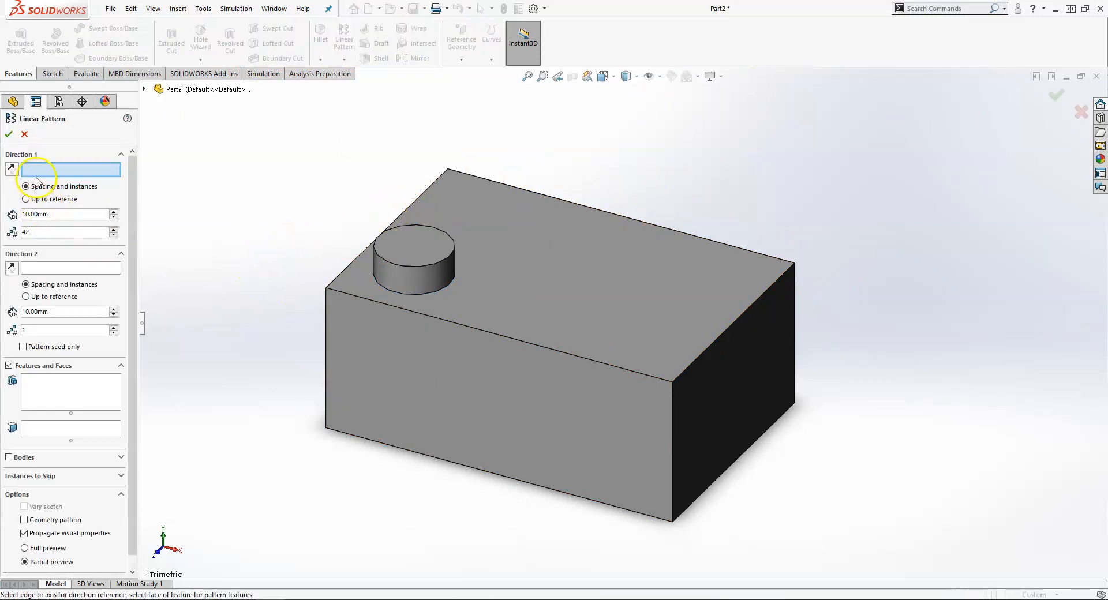
pyautogui.click(407, 310)
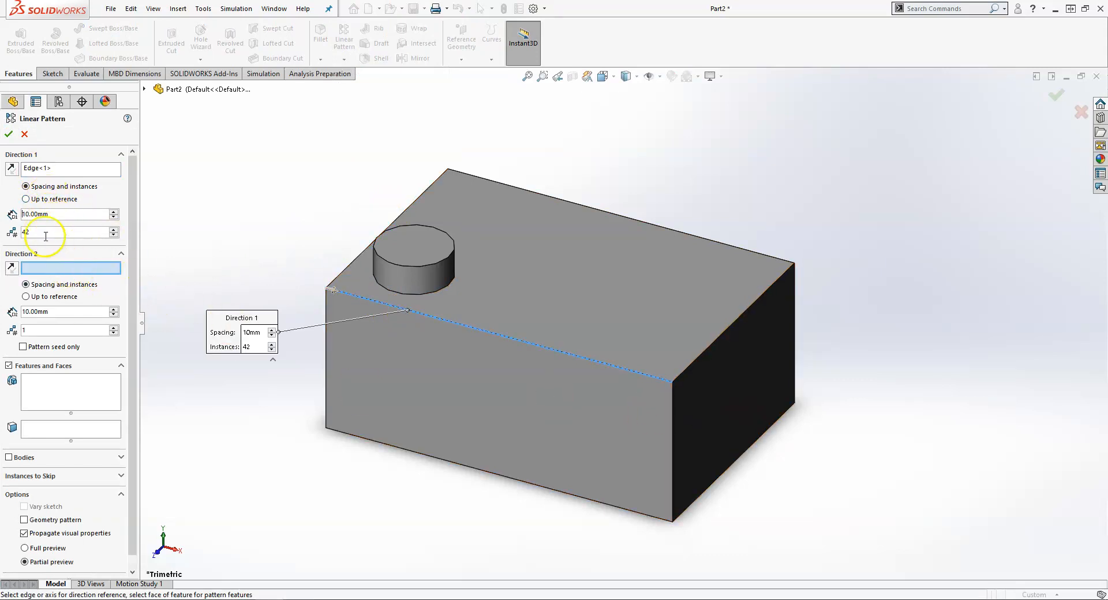
pyautogui.write('8')
pyautogui.press('Tab')
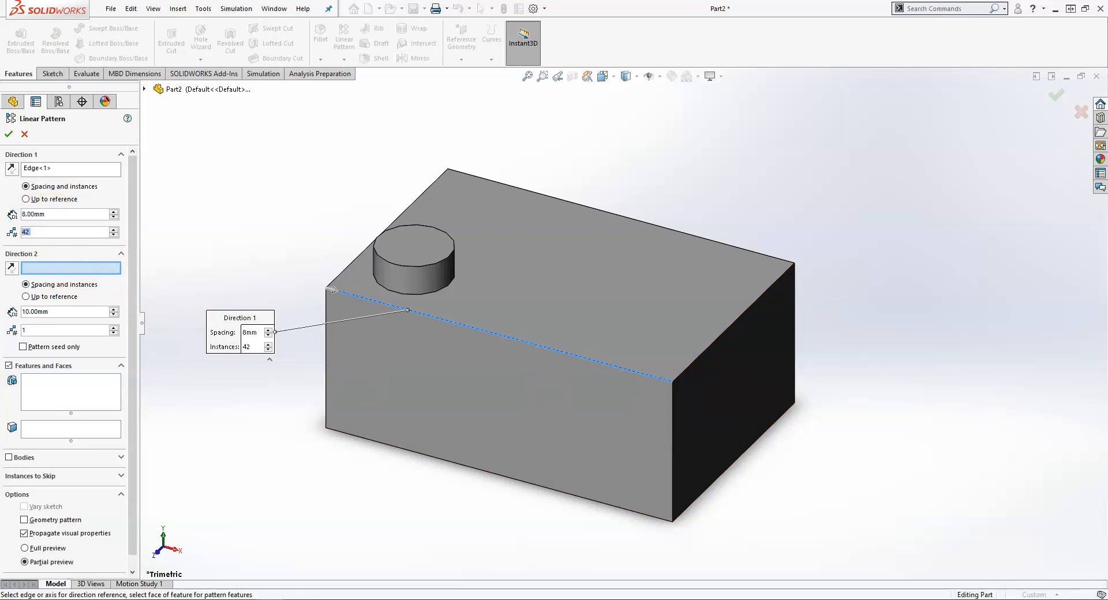
pyautogui.write('3')
pyautogui.press('Return')
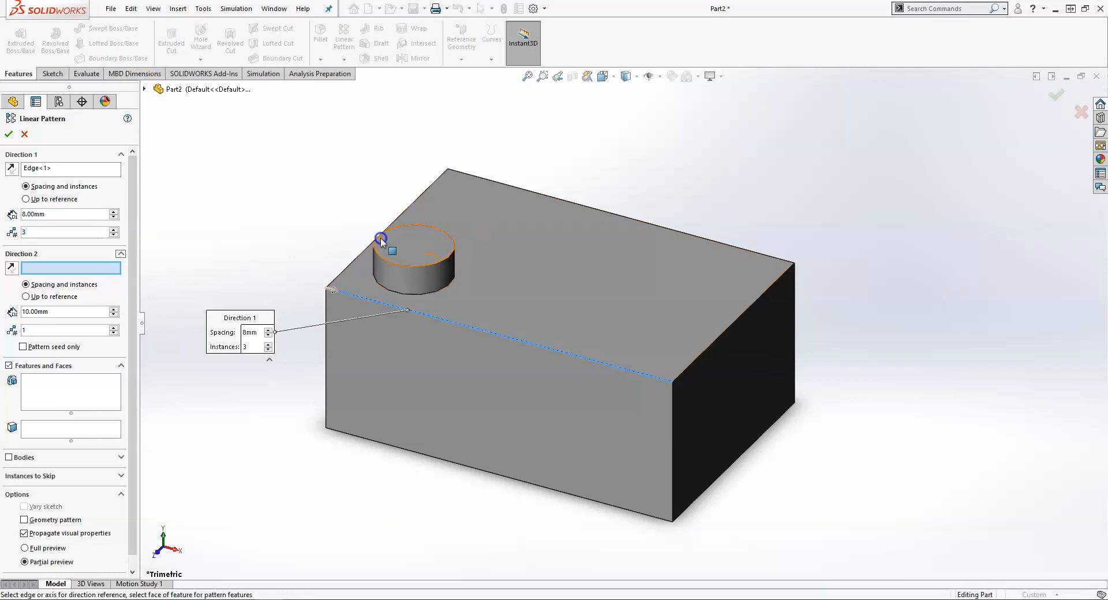
# - Add a second pattern direction along the top face's short left edge with 8 mm spacing and 2 instances, and pattern the round stud
pyautogui.click(355, 259)
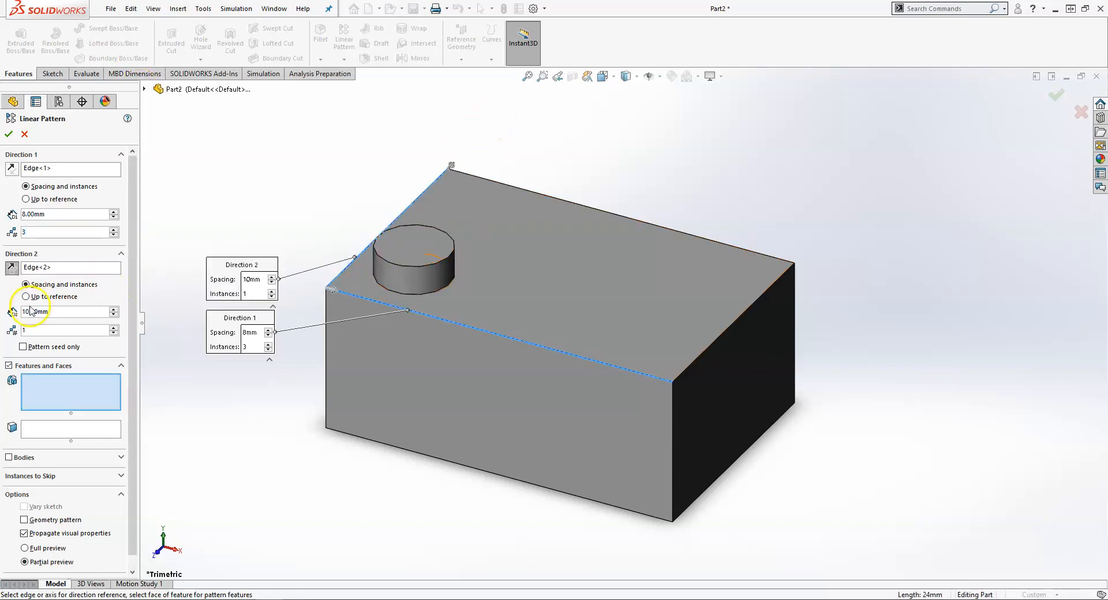
pyautogui.write('8')
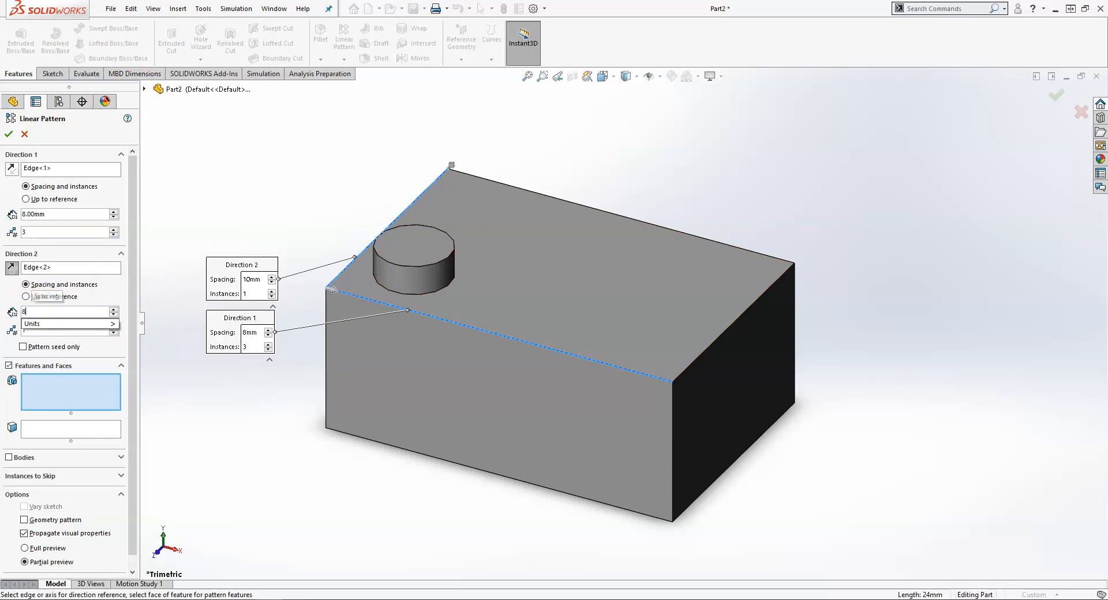
pyautogui.click(40, 330)
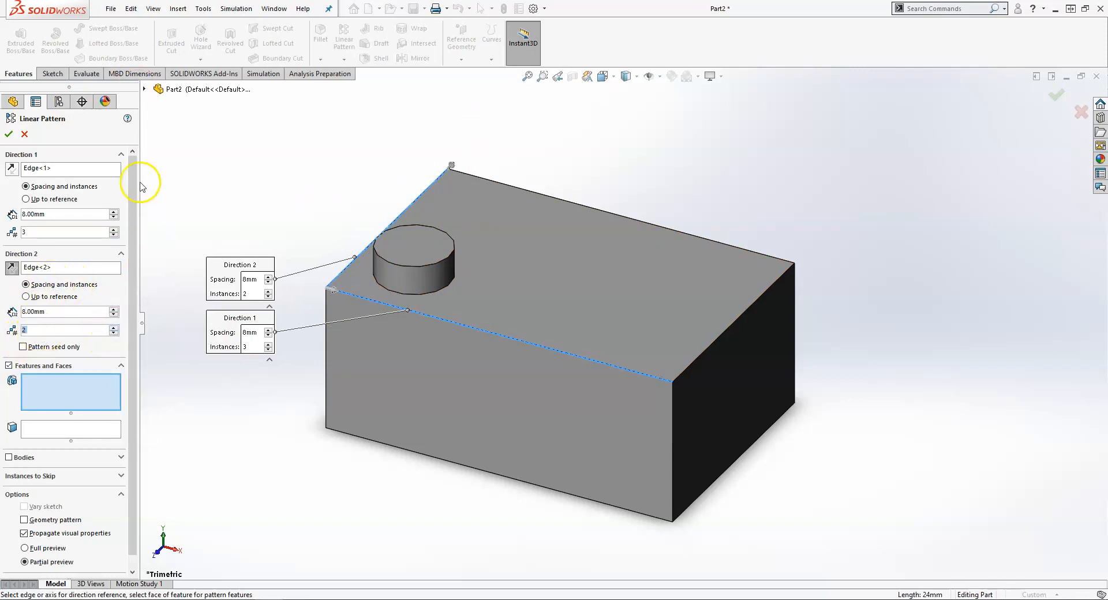
pyautogui.click(145, 89)
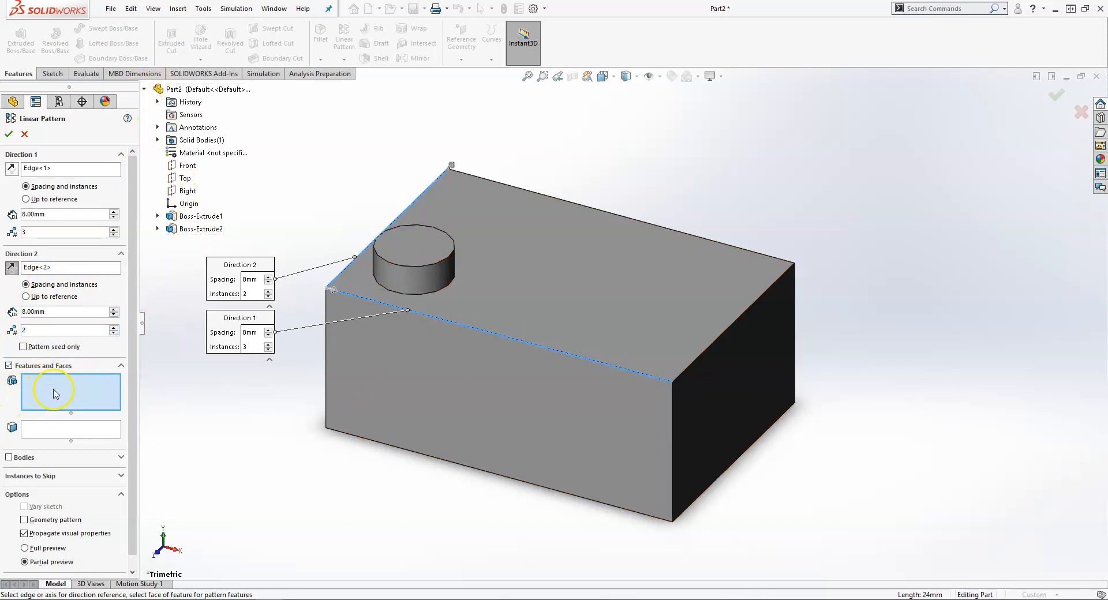
pyautogui.click(202, 229)
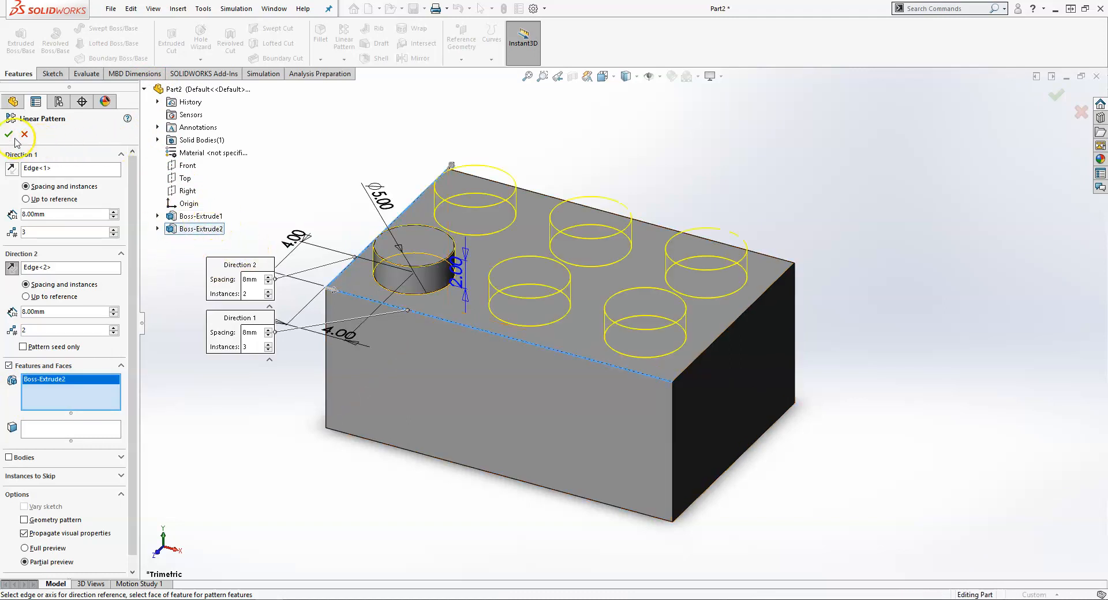
pyautogui.click(1056, 95)
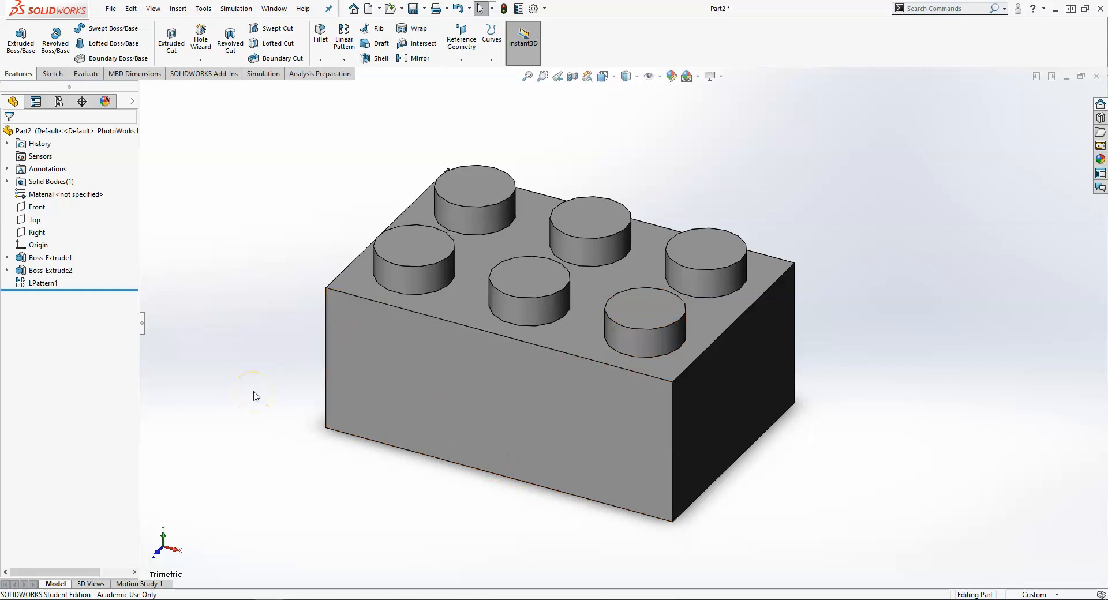
# - Start a Shell on the block with the preview shown and set the wall thickness to 1 mm
pyautogui.press('f')
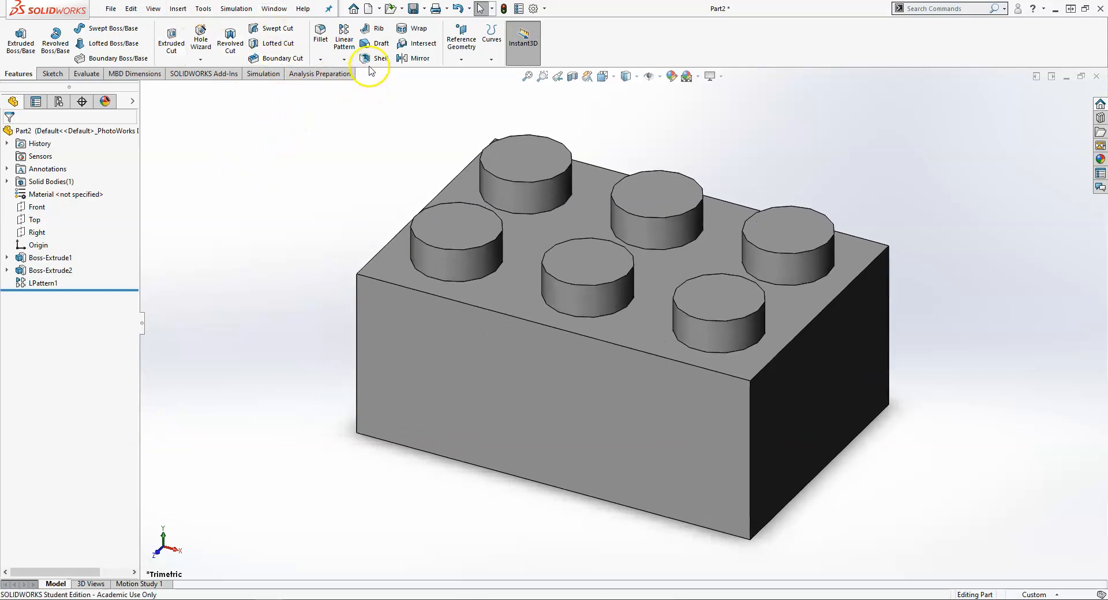
pyautogui.click(372, 59)
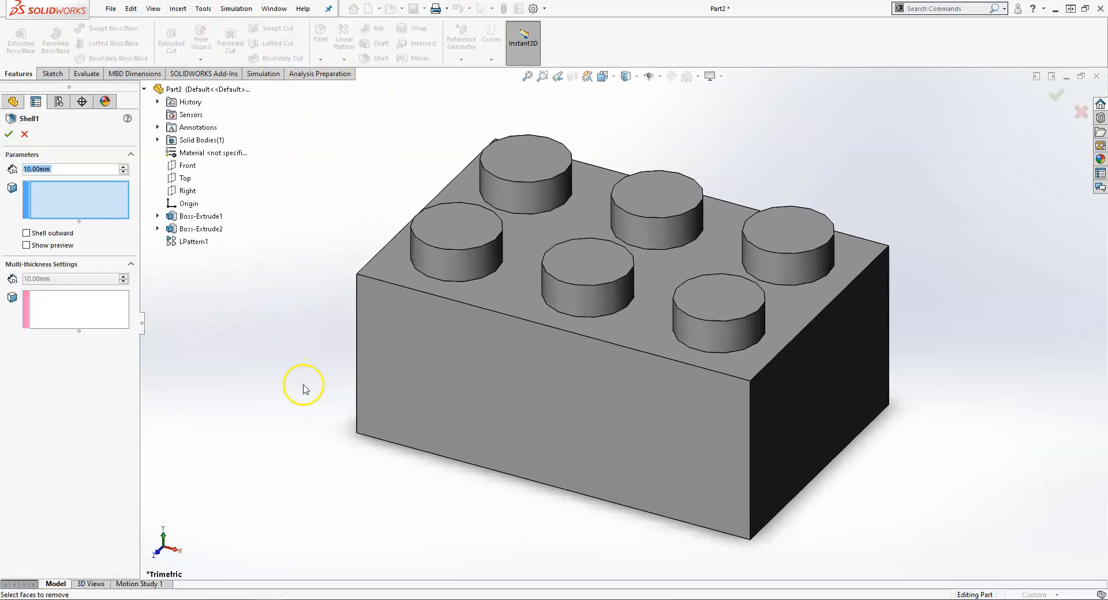
pyautogui.moveTo(307, 402); pyautogui.dragTo(275, 171, button='middle')
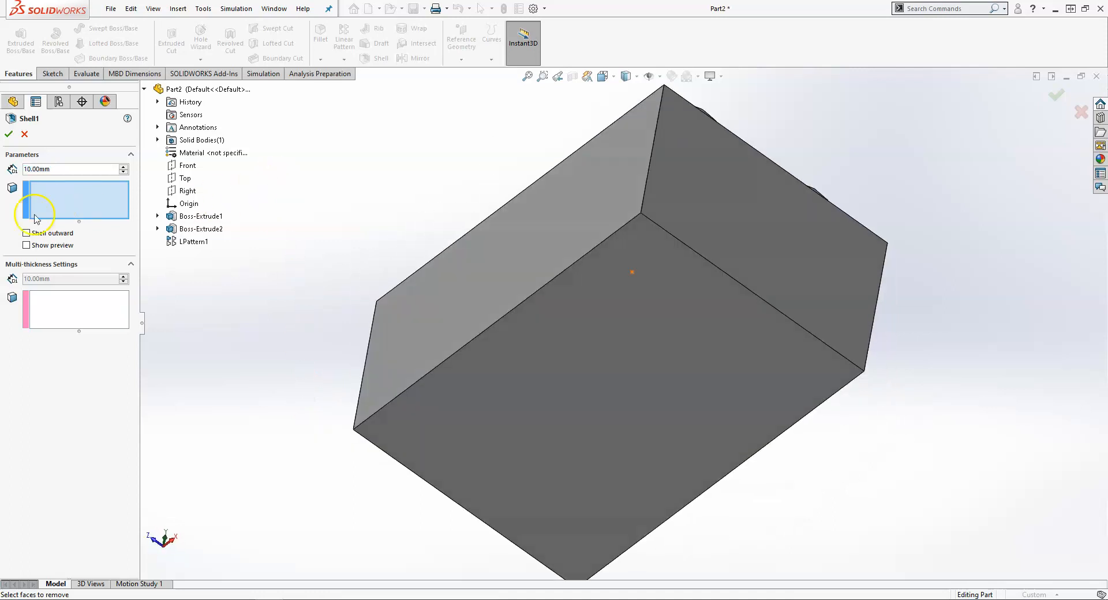
pyautogui.moveTo(307, 275); pyautogui.dragTo(380, 421, button='middle')
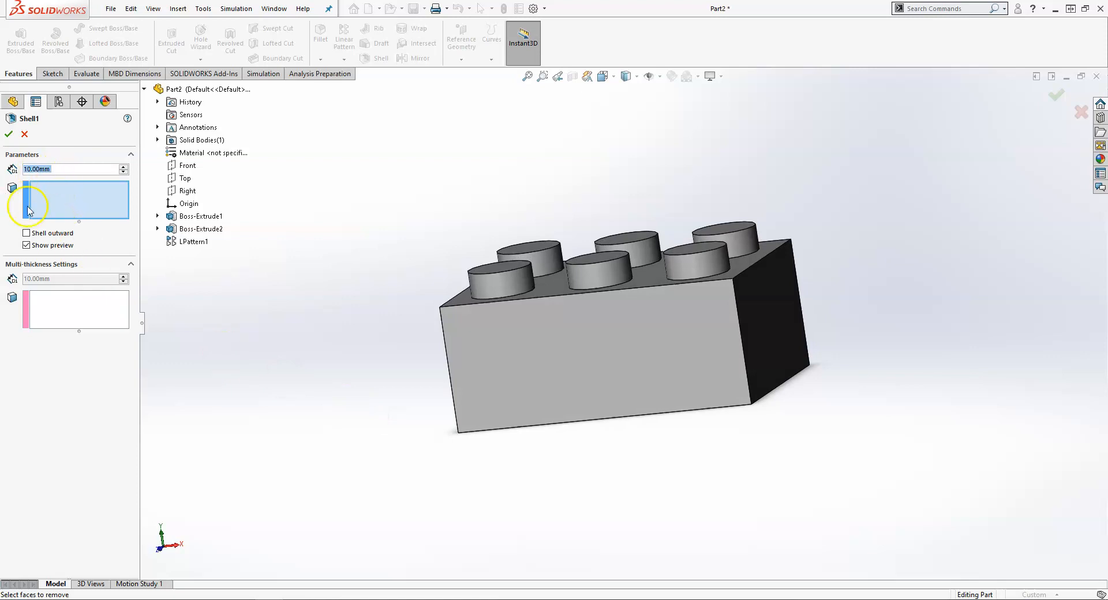
pyautogui.write('1')
pyautogui.press('Return')
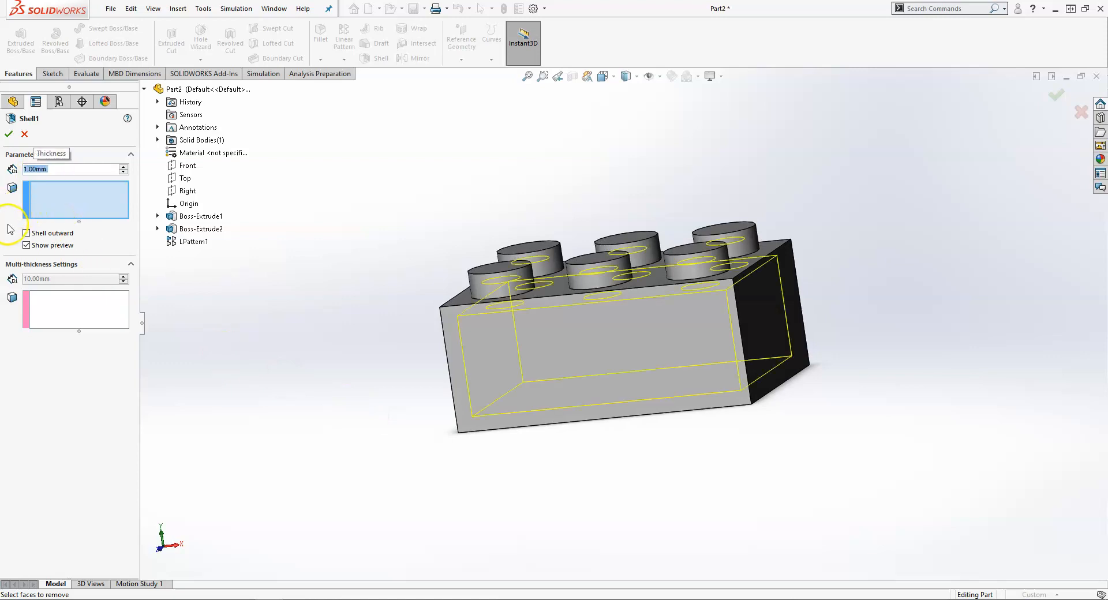
# - Choose the block's bottom face as the face to remove and complete the shell
pyautogui.moveTo(569, 376); pyautogui.dragTo(433, 331, button='middle')
pyautogui.moveTo(404, 504); pyautogui.dragTo(370, 388, button='middle')
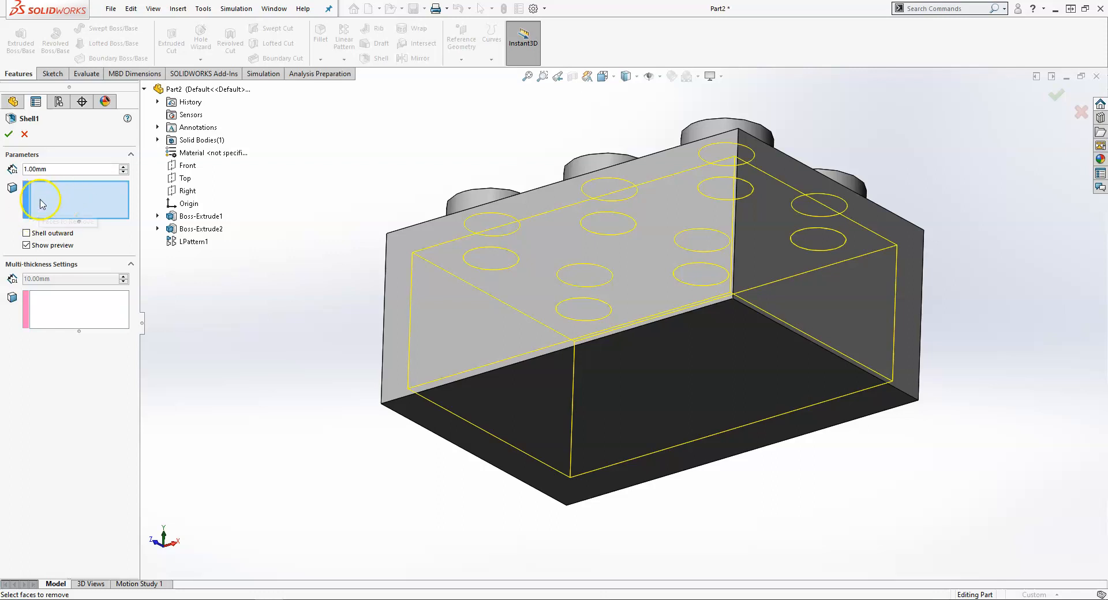
pyautogui.click(624, 396)
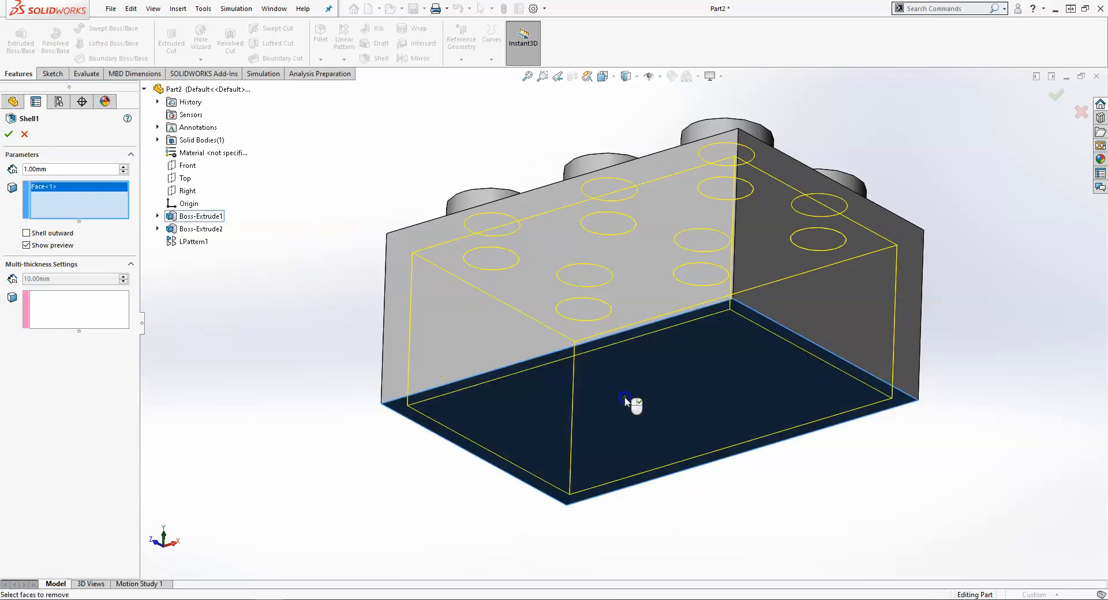
pyautogui.moveTo(322, 346); pyautogui.dragTo(339, 378, button='middle')
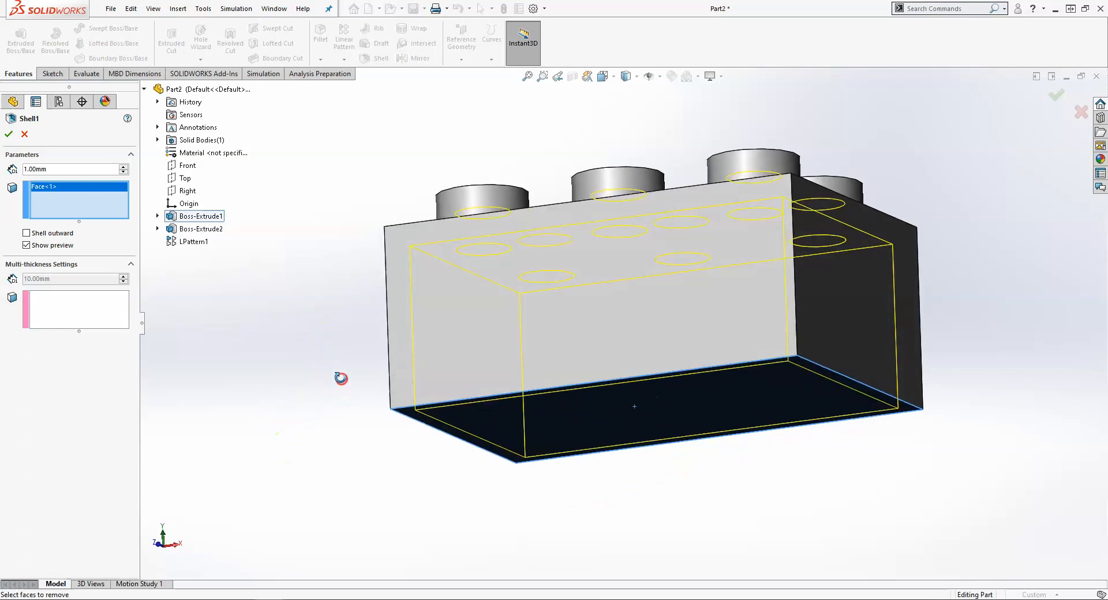
pyautogui.click(1056, 97)
# - Save the part as Part2.SLDPRT
pyautogui.moveTo(756, 470); pyautogui.dragTo(755, 571, button='middle')
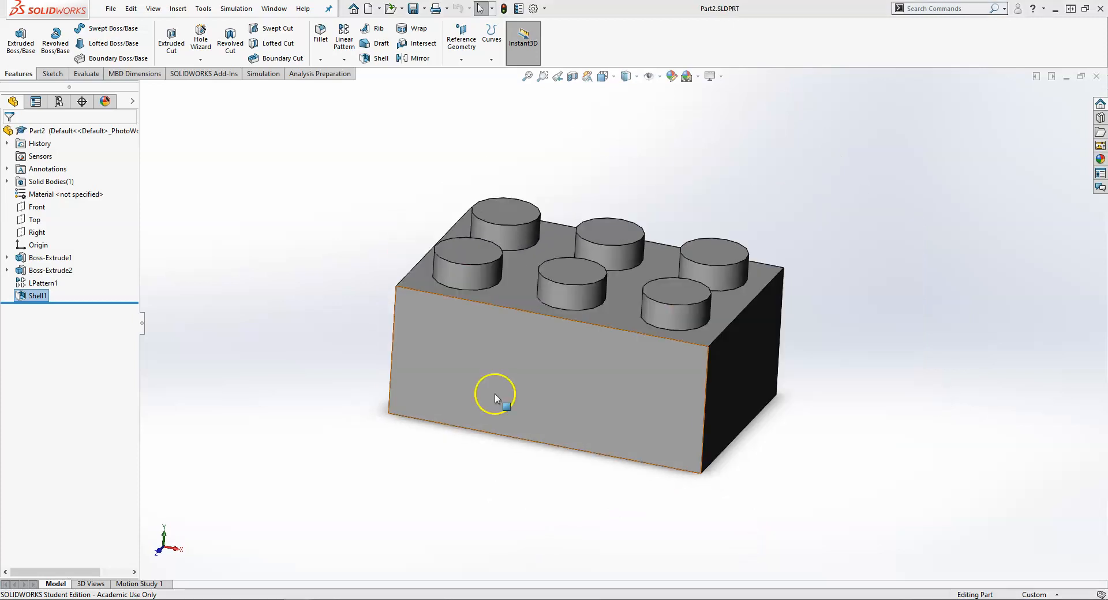
pyautogui.moveTo(496, 396)
pyautogui.mouseDown(button='middle')
pyautogui.moveTo(466, 379)
pyautogui.moveTo(479, 401)
pyautogui.mouseUp(button='middle')
pyautogui.click(414, 9)
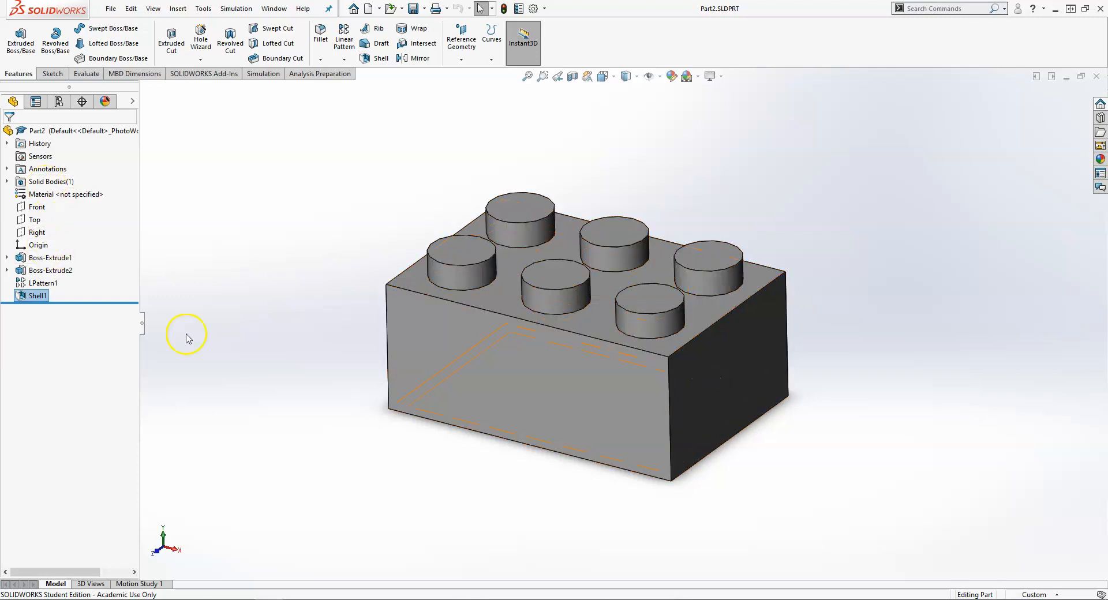
# - Open the configuration table for the 24 mm length dimension in the base block's sketch
pyautogui.click(50, 271)
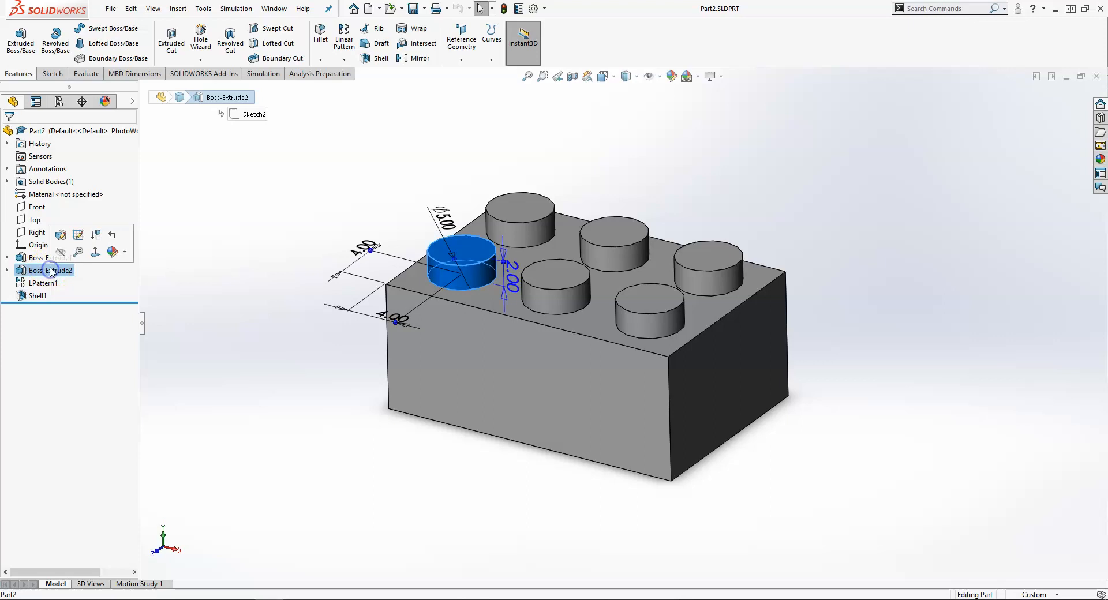
pyautogui.click(41, 260)
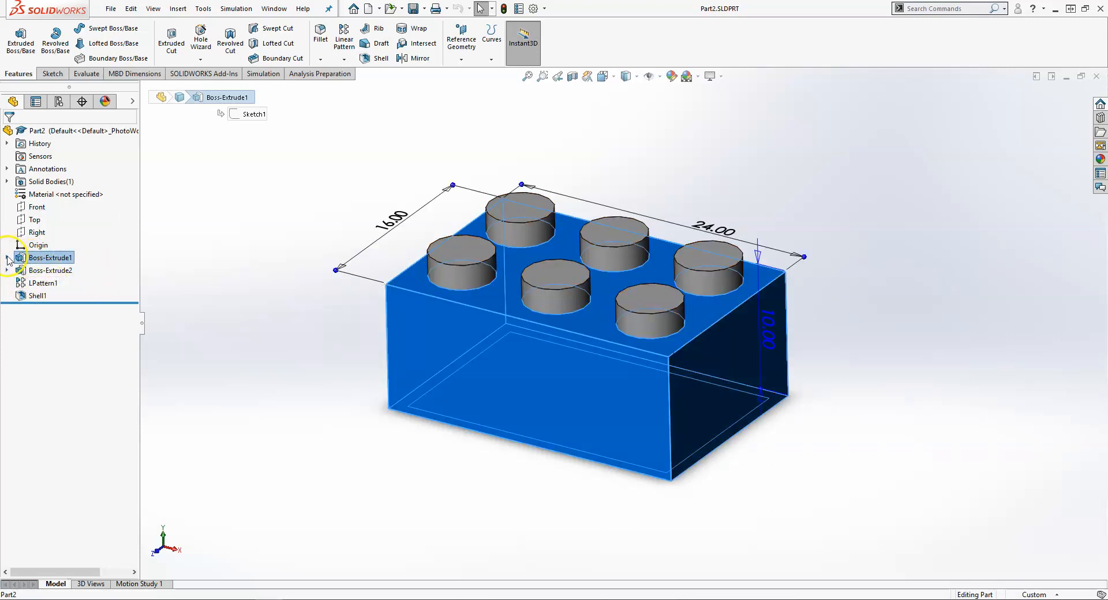
pyautogui.click(7, 257)
pyautogui.click(46, 272)
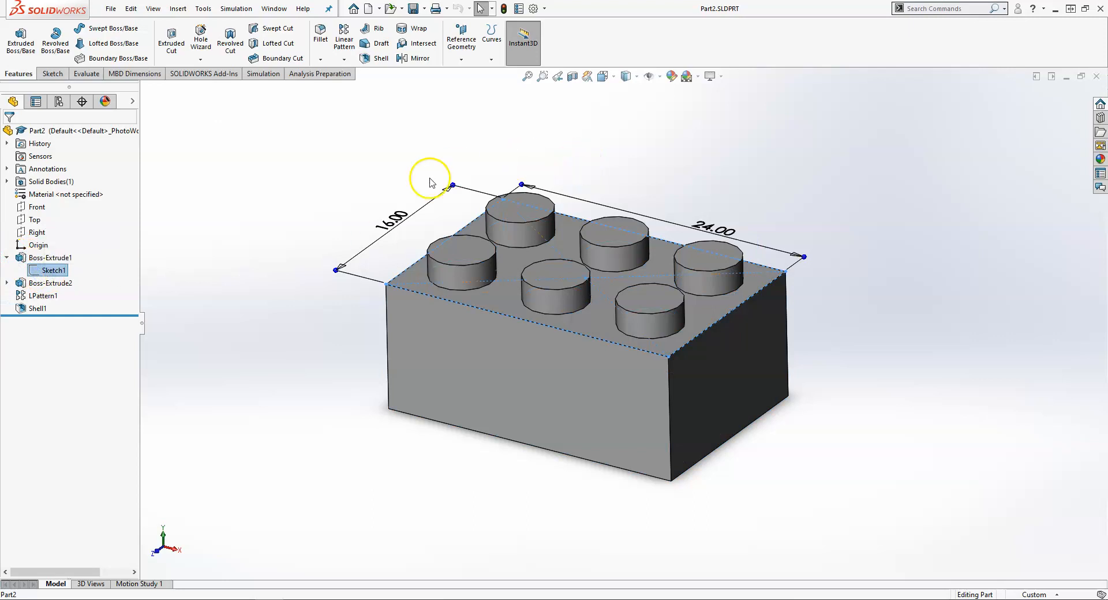
pyautogui.rightClick(707, 226)
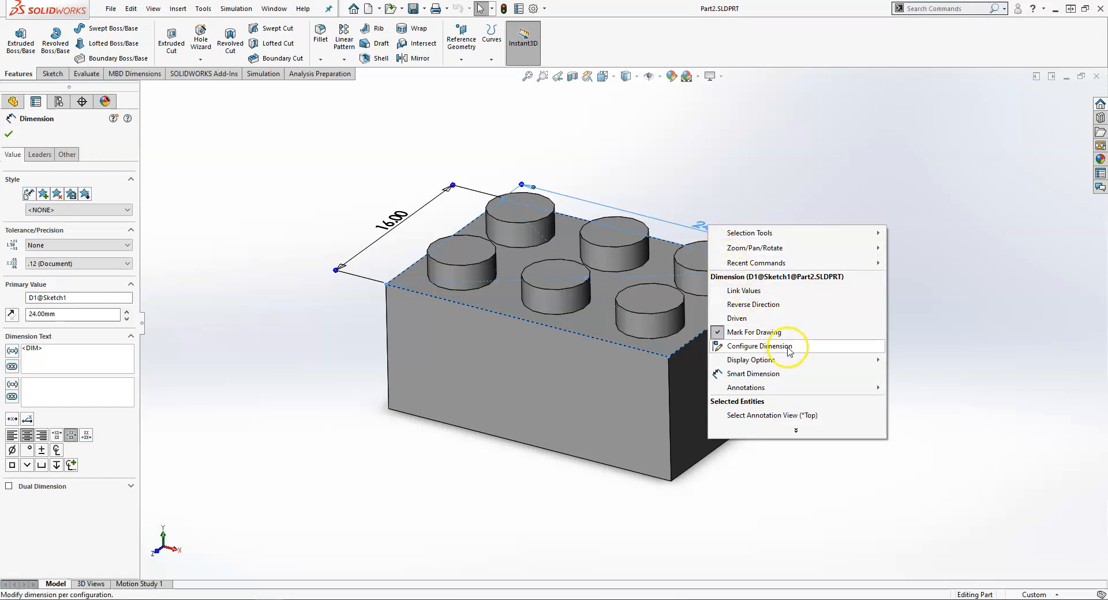
pyautogui.click(759, 346)
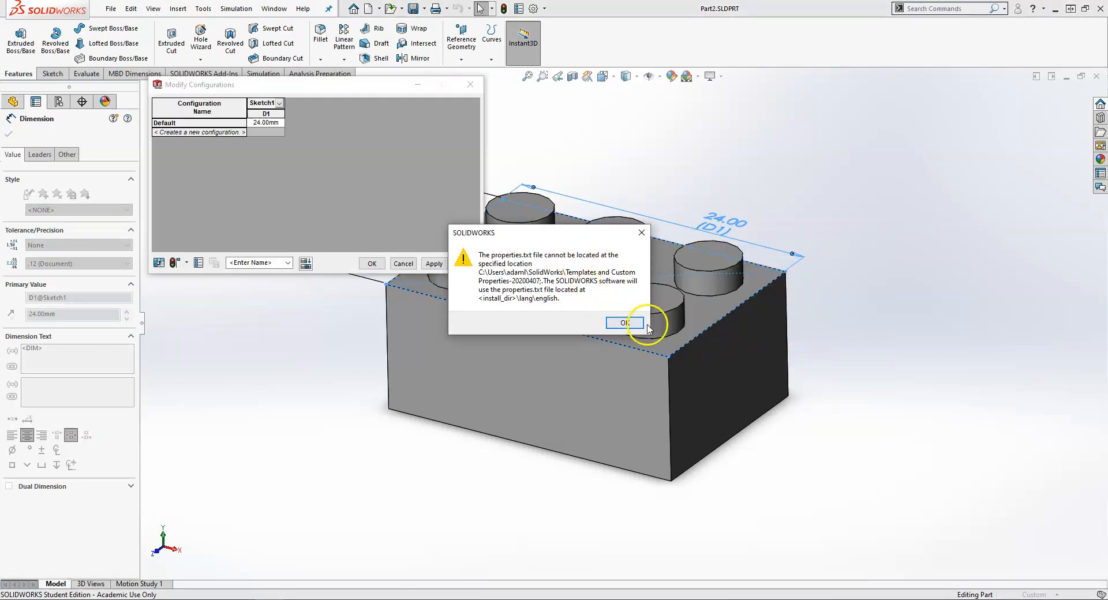
pyautogui.click(630, 322)
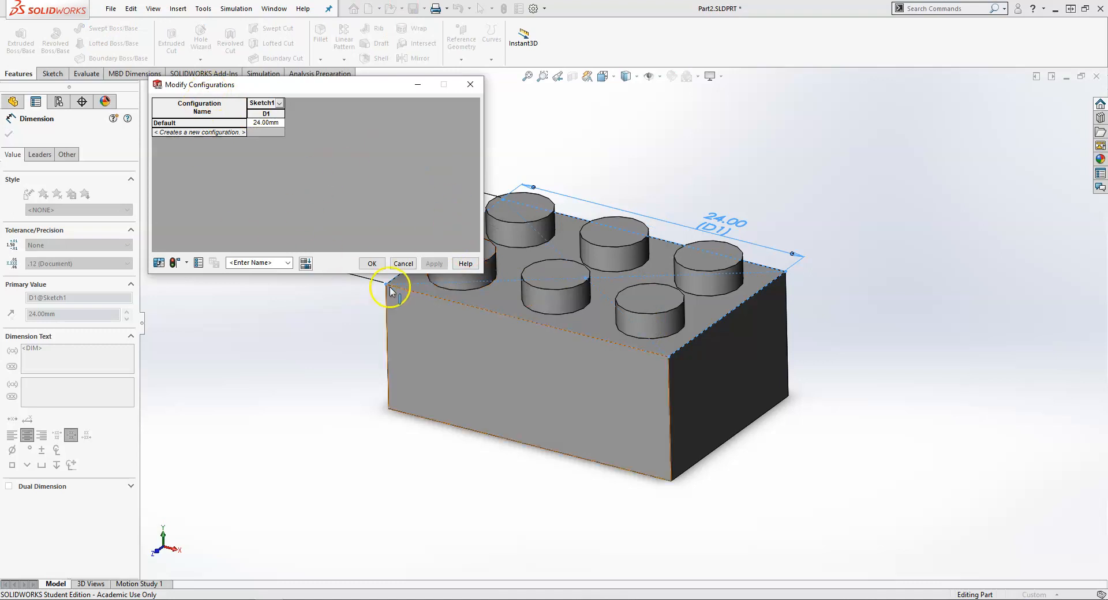
# - Add the base sketch's 16 mm width dimension to the configuration table
pyautogui.scroll(3, 333, 378)
pyautogui.scroll(-2, 323, 329)
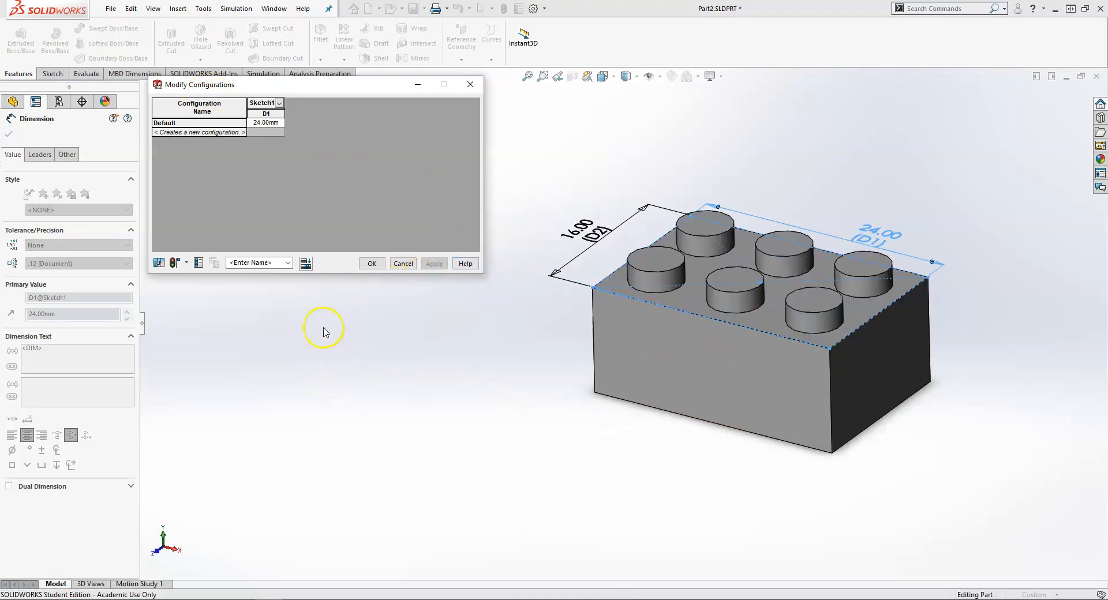
pyautogui.click(591, 233)
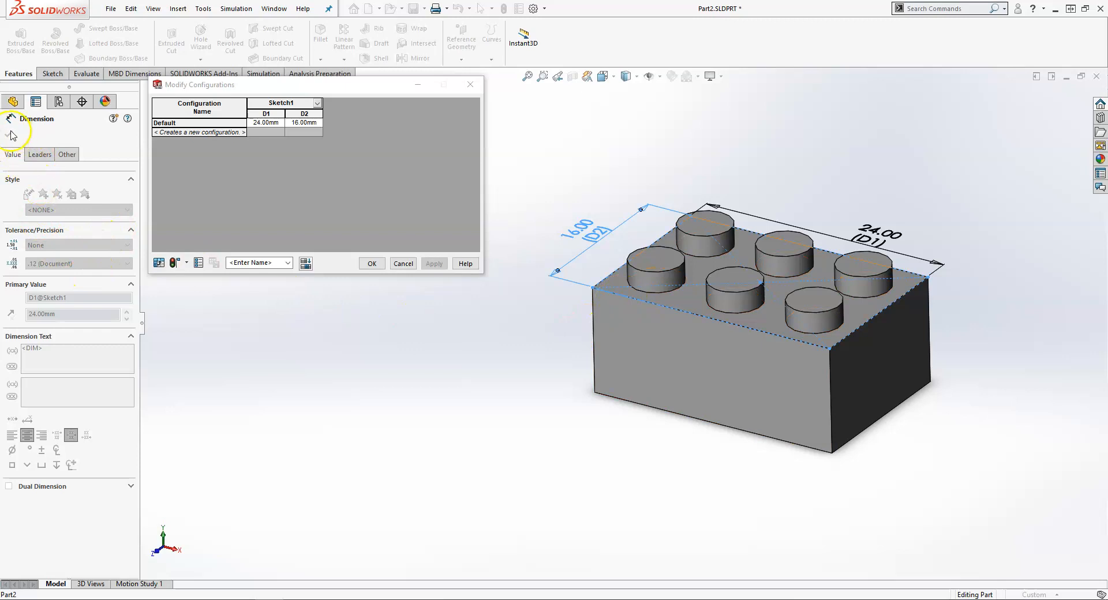
# - Create the configurations 1x2 Tall, 2x2 Tall, 2x3 Tall, 1x6 Tall, 1x2 Short, 2x3 Short and 3x6 Short in the configuration table
pyautogui.moveTo(229, 87); pyautogui.dragTo(281, 114)
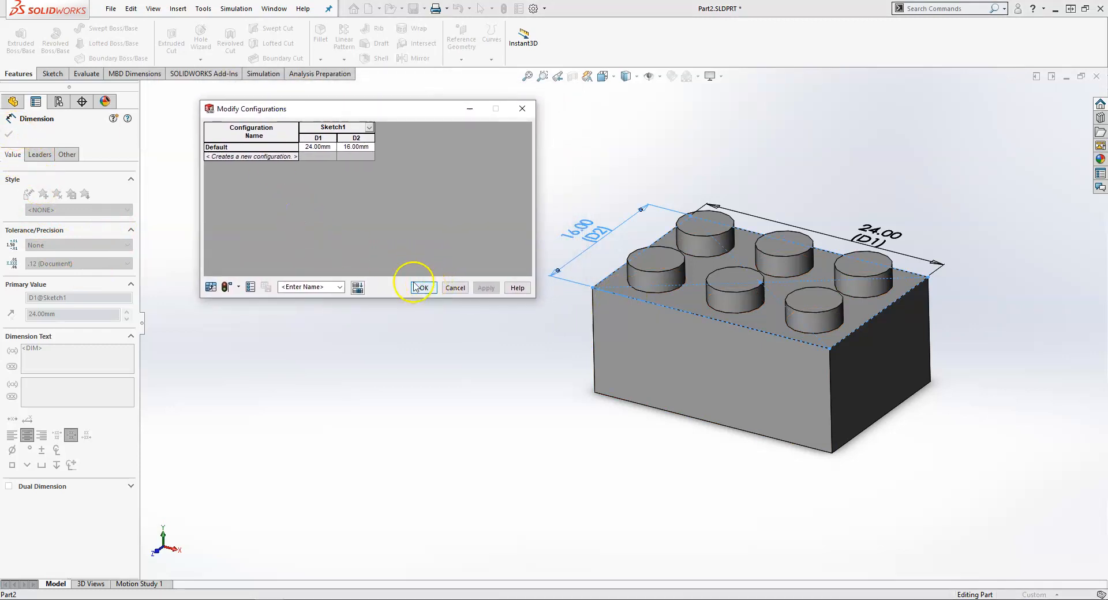
pyautogui.click(237, 160)
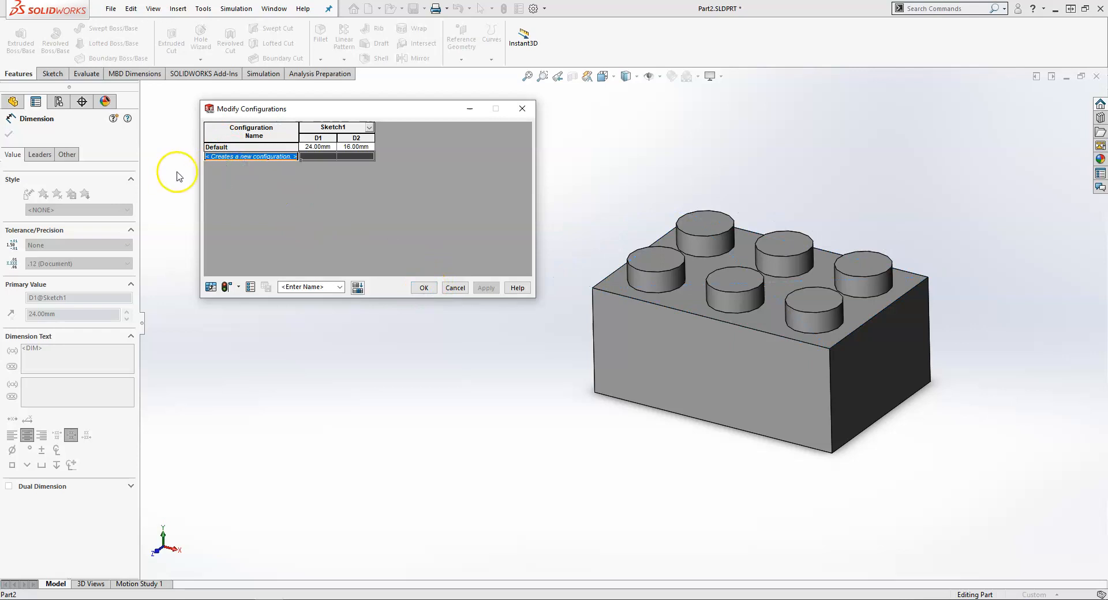
pyautogui.write('1x2 Tall')
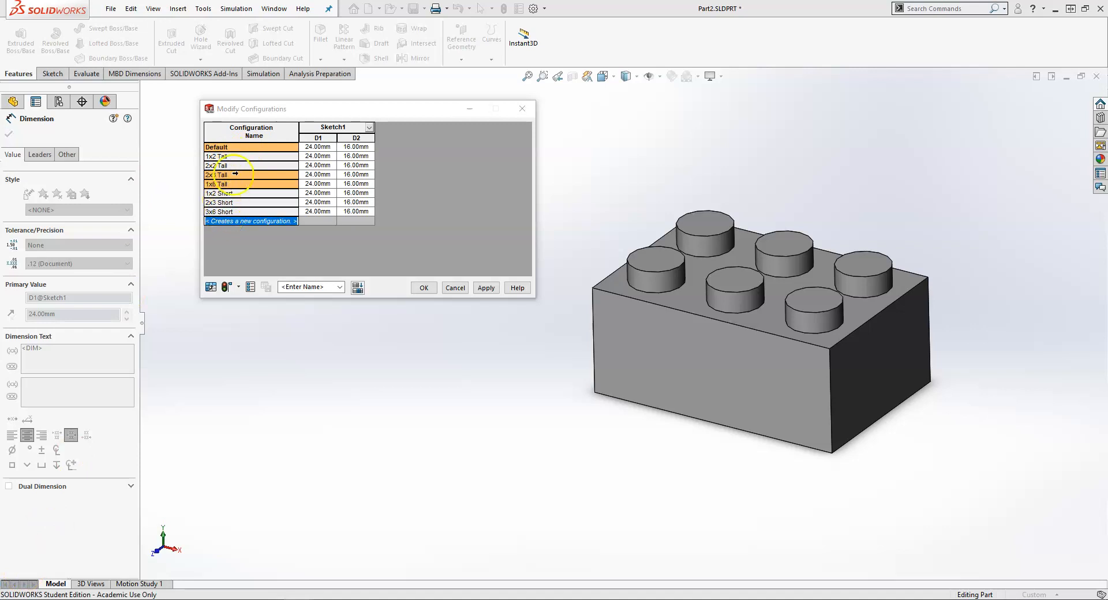
# - Enter length by width per configuration: 1x2 Tall/Short 16×8 mm, 2x2 Tall 16×16 mm, 1x6 Tall 48×8 mm, 3x6 Short 48×24 mm; apply the table
pyautogui.click(315, 223)
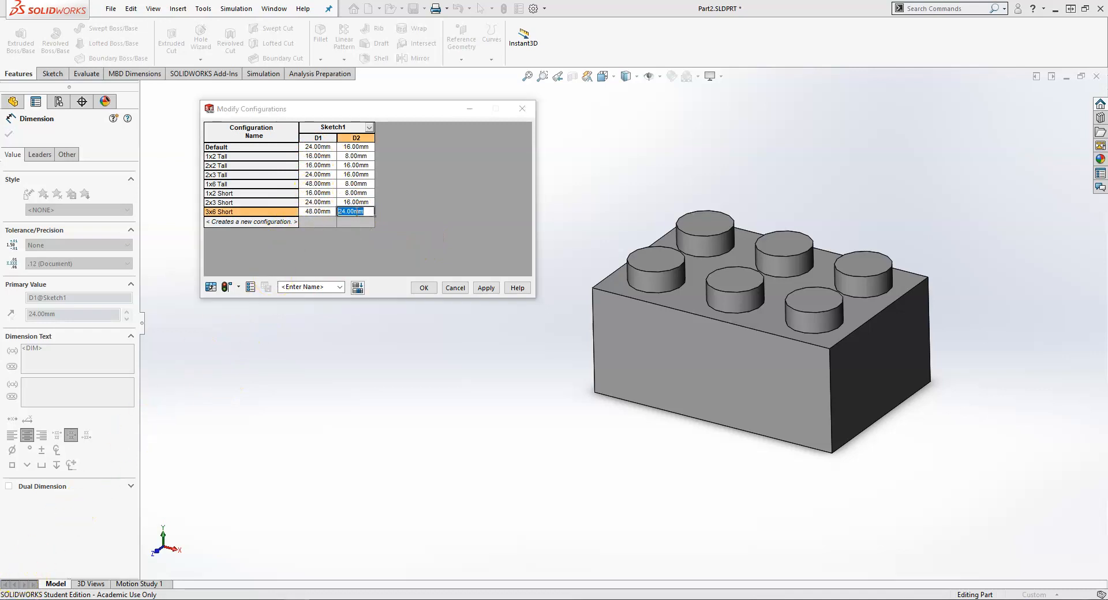
pyautogui.click(355, 212)
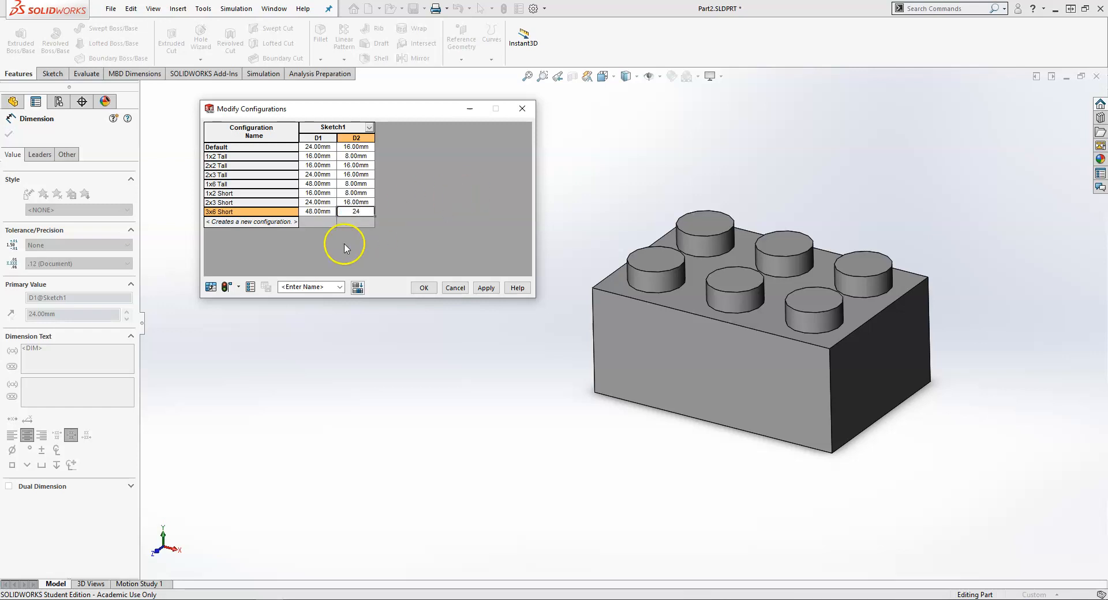
pyautogui.click(359, 238)
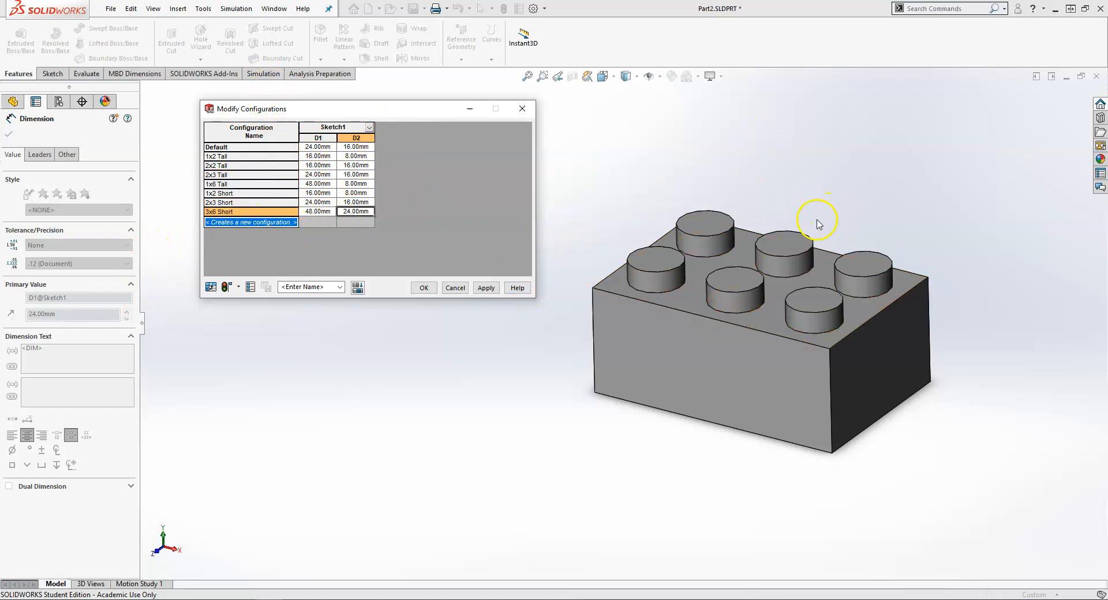
pyautogui.click(485, 288)
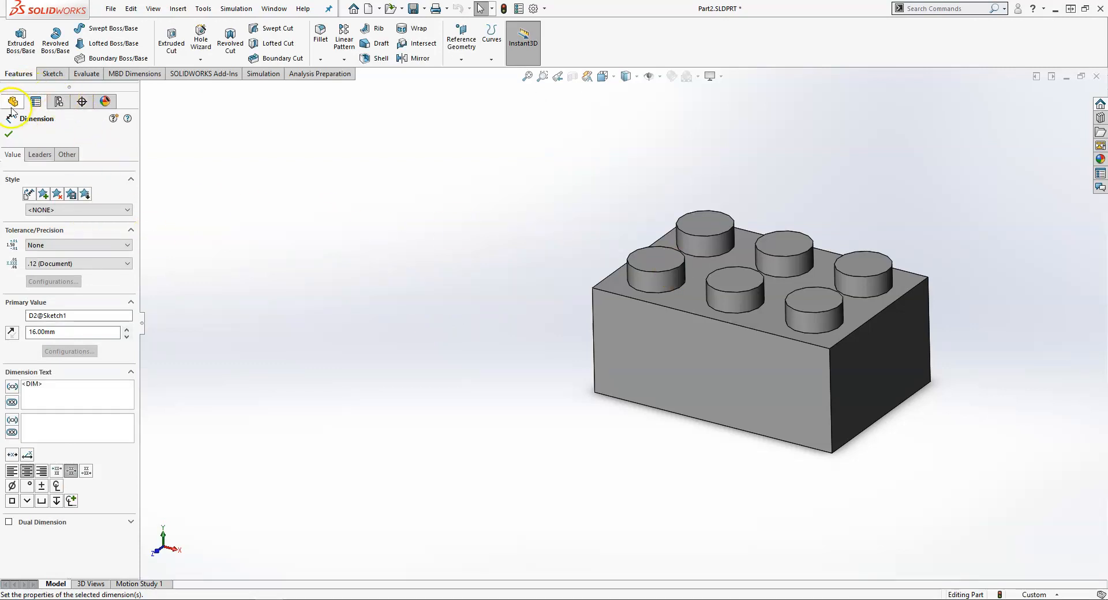
# - Activate the 1x2 Tall configuration and examine its block geometry and the status of its features
pyautogui.click(58, 102)
pyautogui.doubleClick(94, 168)
pyautogui.doubleClick(58, 165)
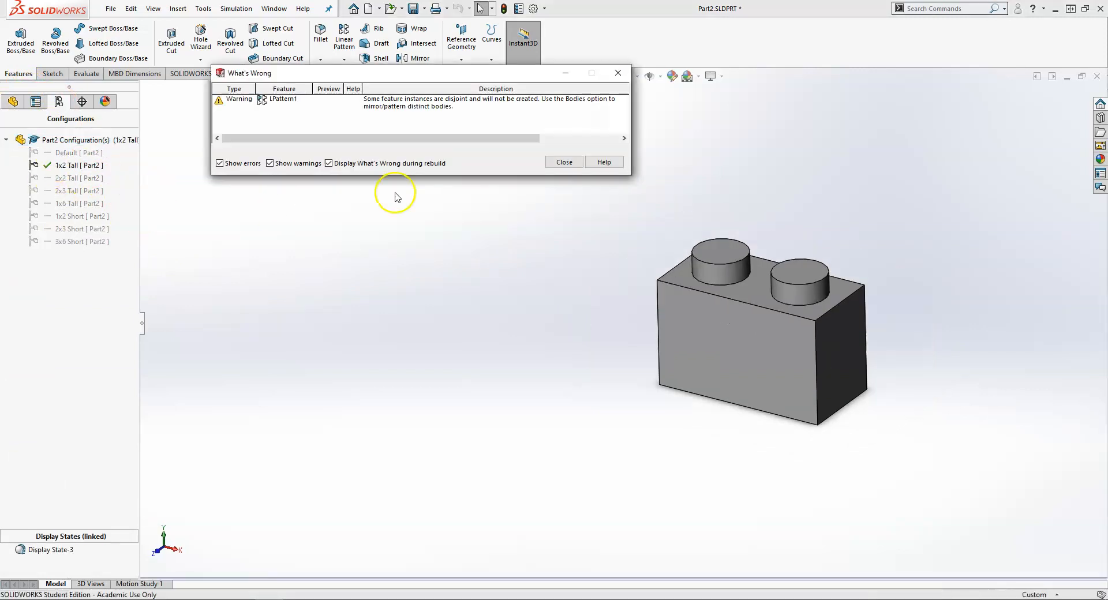
pyautogui.click(563, 162)
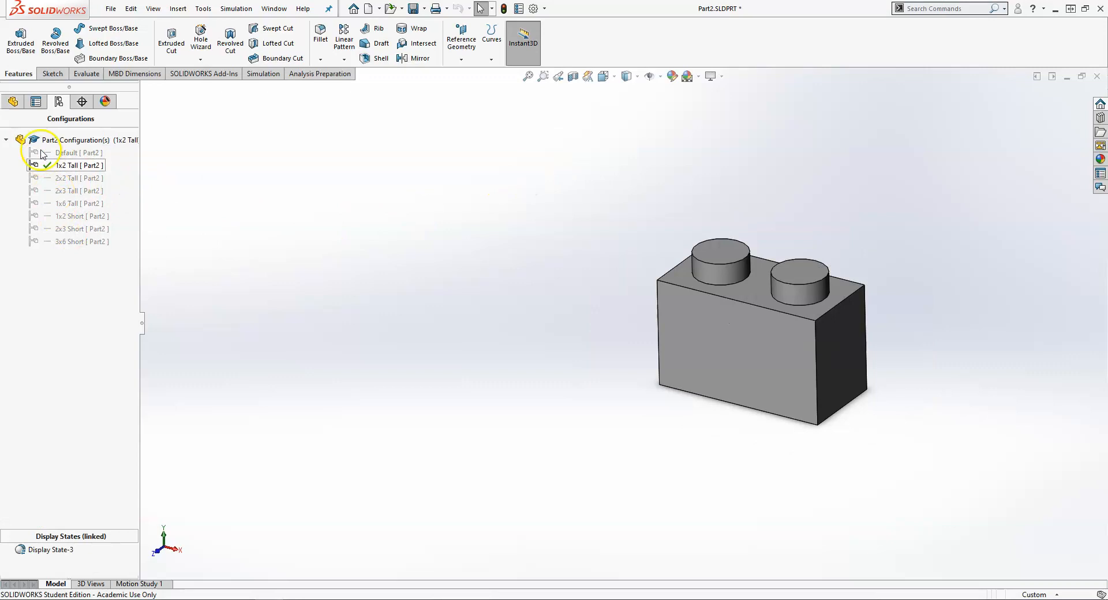
pyautogui.click(13, 101)
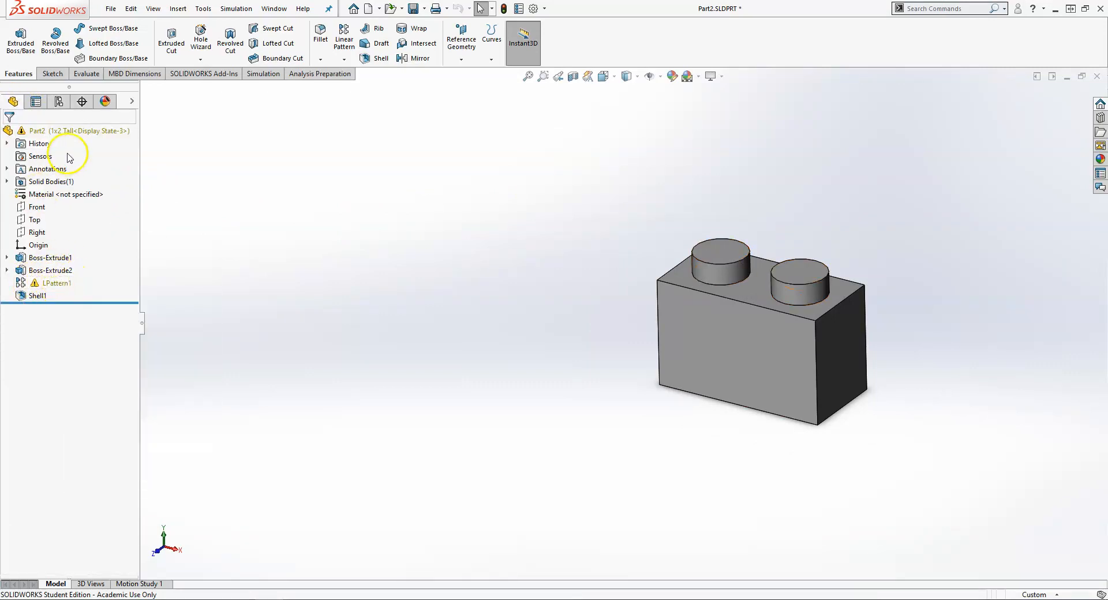
pyautogui.click(58, 102)
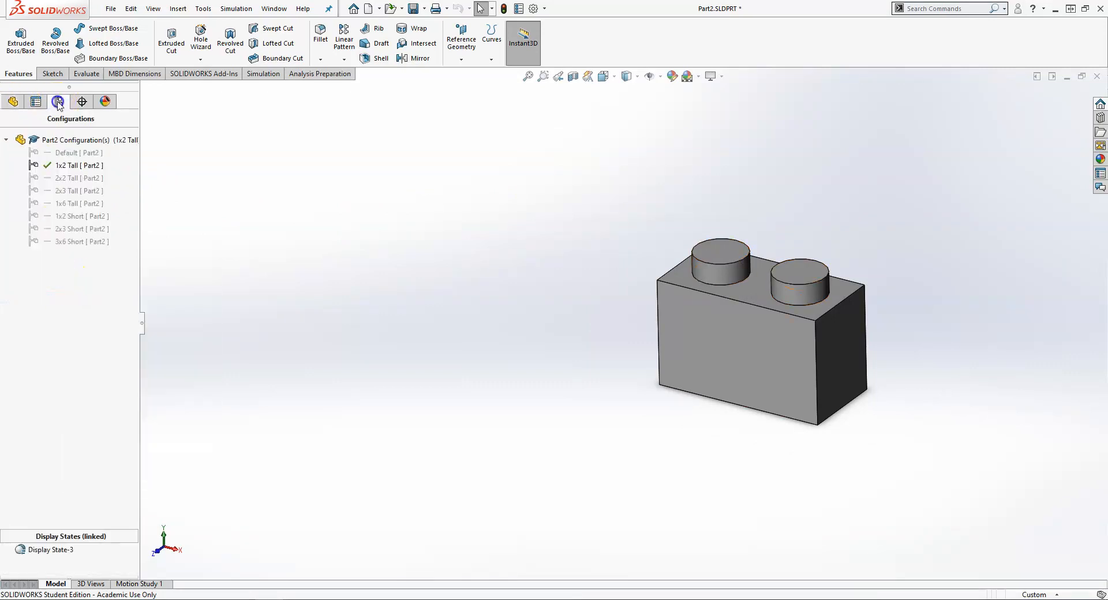
# - Activate the other Tall and Short configurations in turn to examine block size and stud layout, finishing on 2x3 Tall
pyautogui.doubleClick(75, 177)
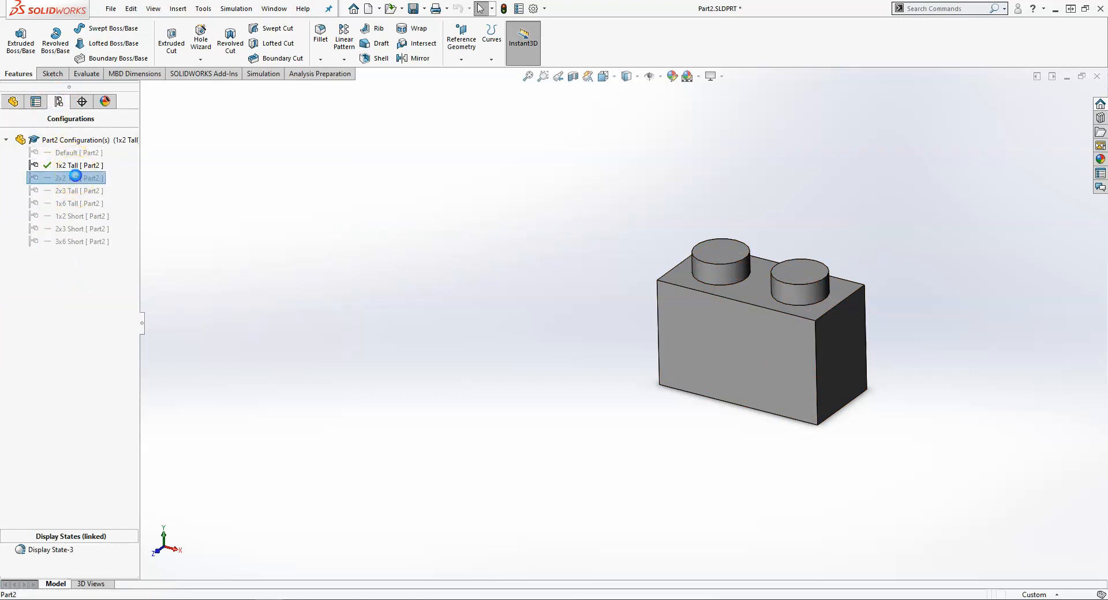
pyautogui.doubleClick(75, 191)
pyautogui.doubleClick(80, 203)
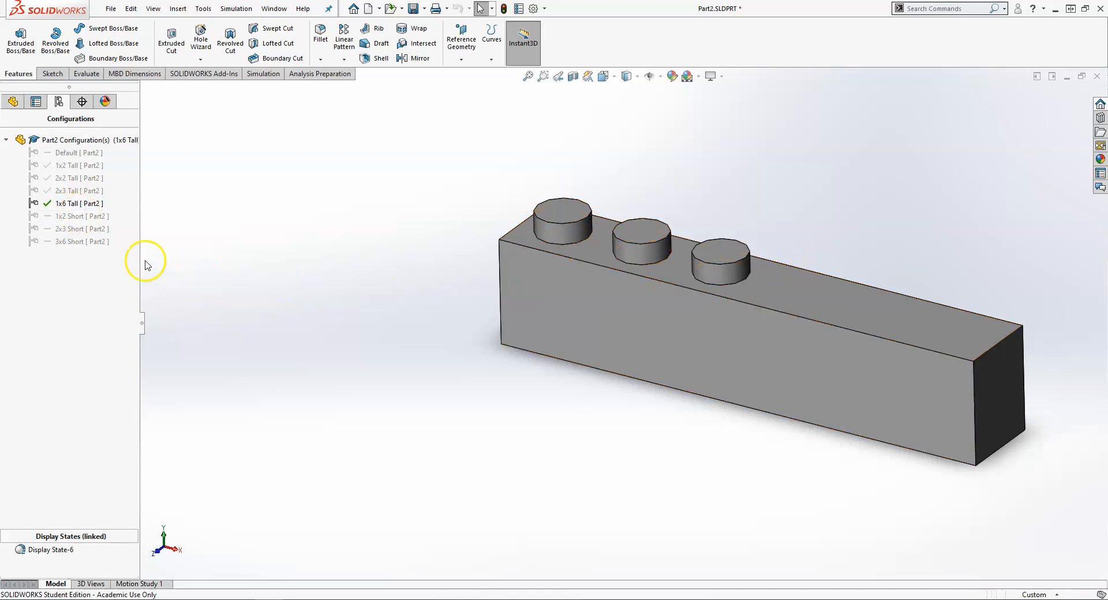
pyautogui.doubleClick(69, 217)
pyautogui.click(590, 168)
pyautogui.click(564, 162)
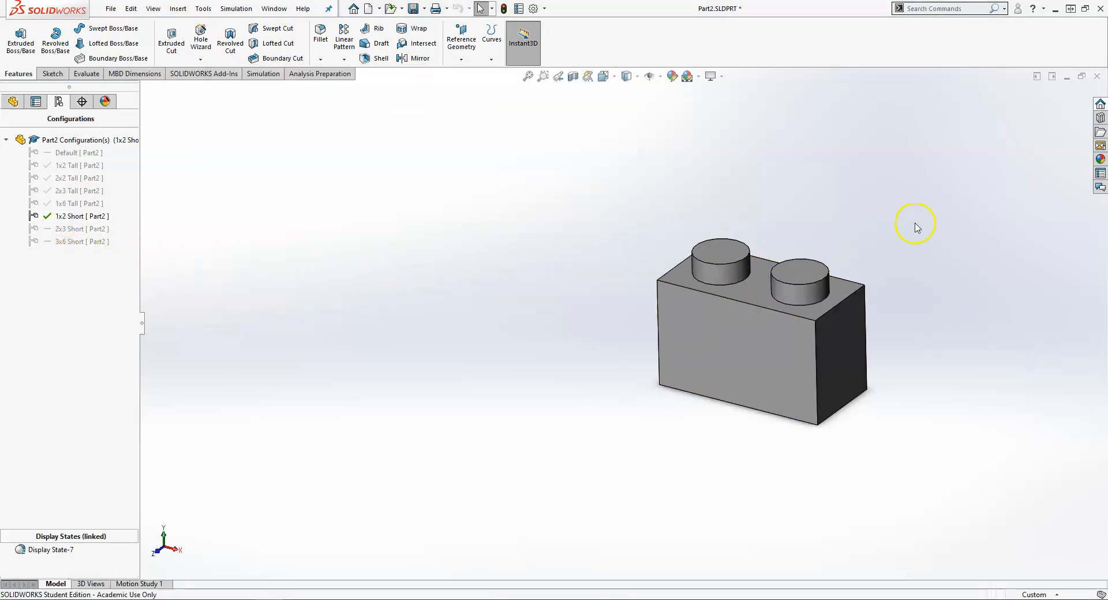
pyautogui.doubleClick(72, 229)
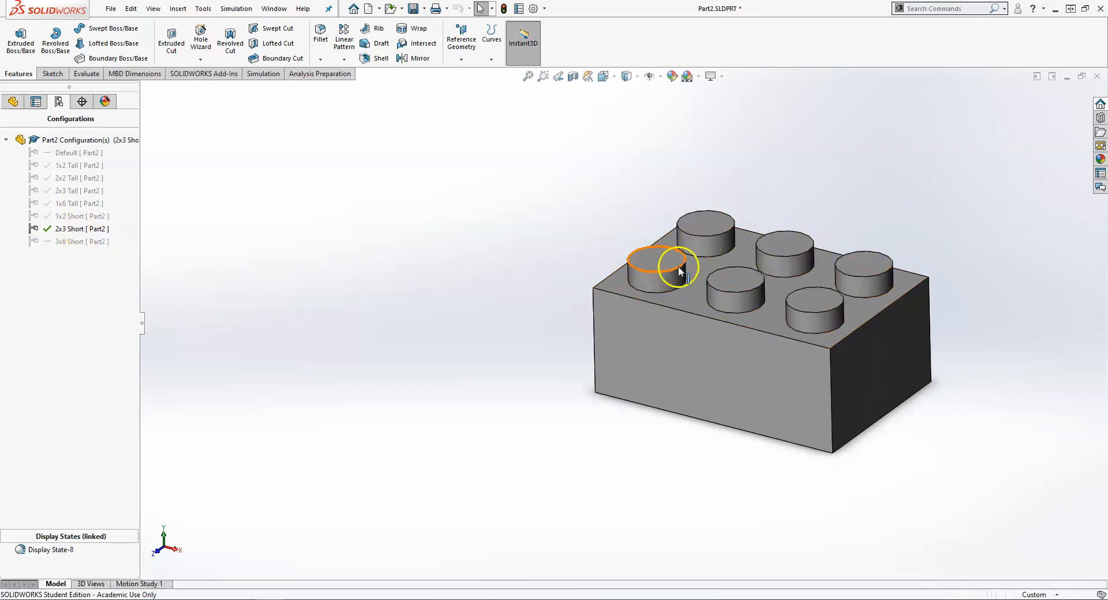
pyautogui.doubleClick(70, 242)
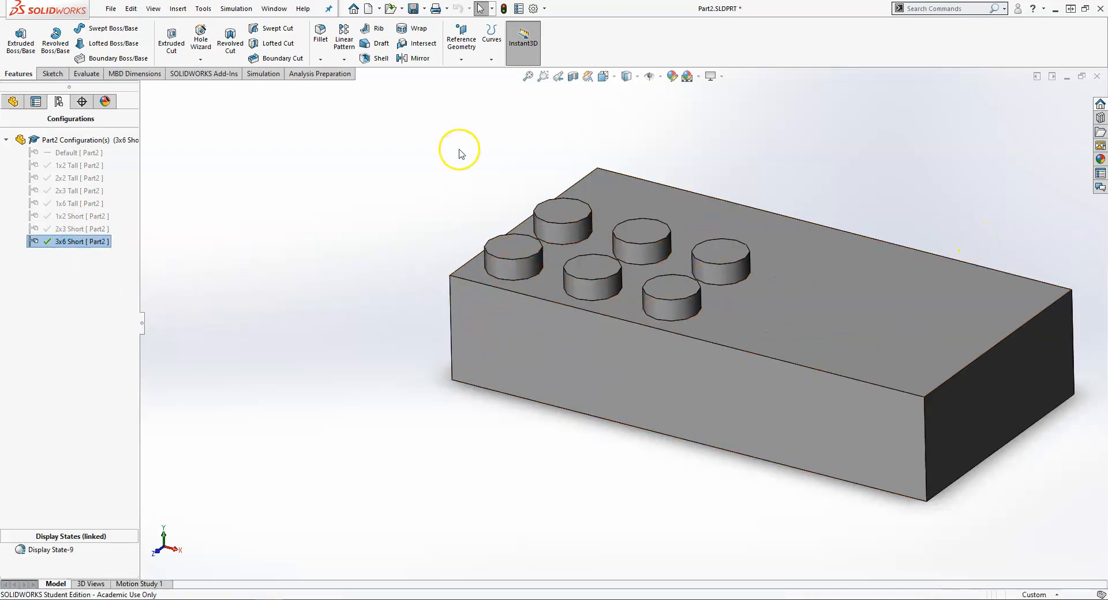
pyautogui.doubleClick(68, 167)
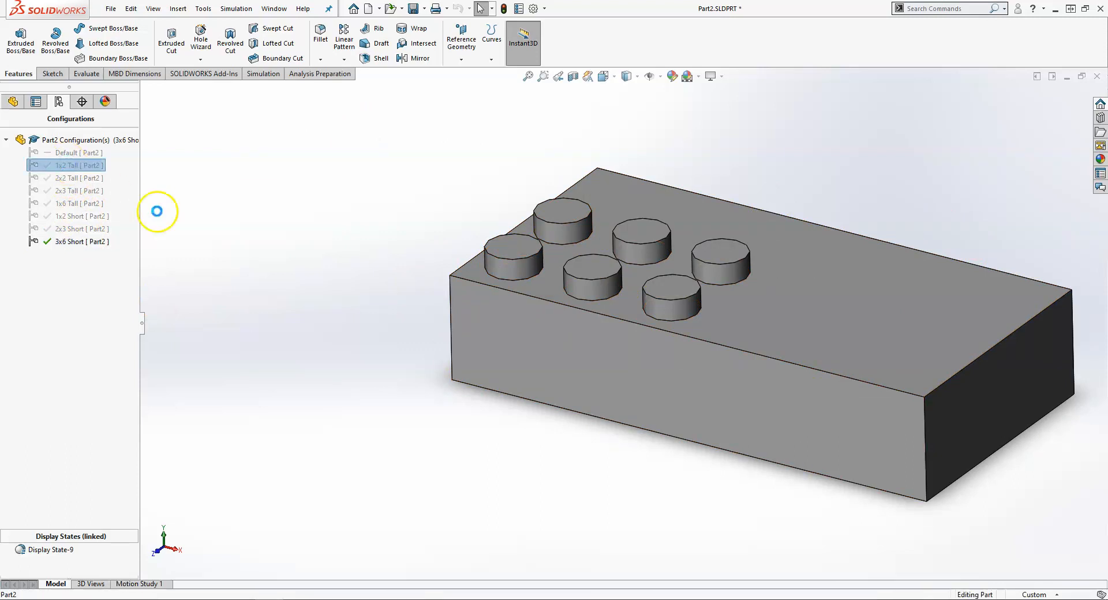
pyautogui.doubleClick(60, 190)
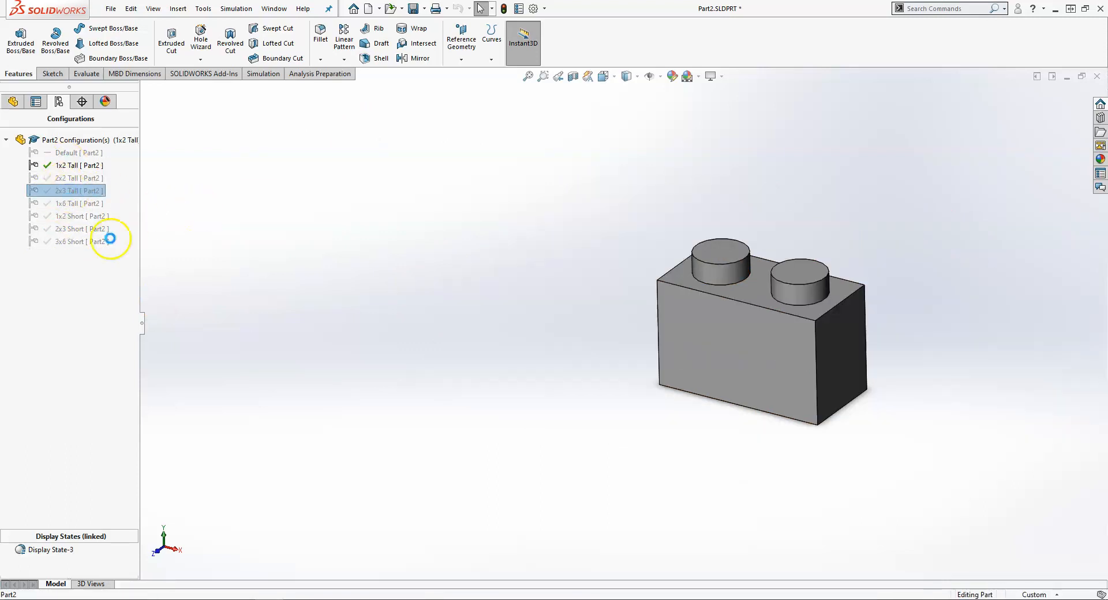
# - Configure the base extrusion's height dimension, setting it to 4 mm for the 1x2 Short, 2x3 Short and 3x6 Short configurations
pyautogui.click(13, 101)
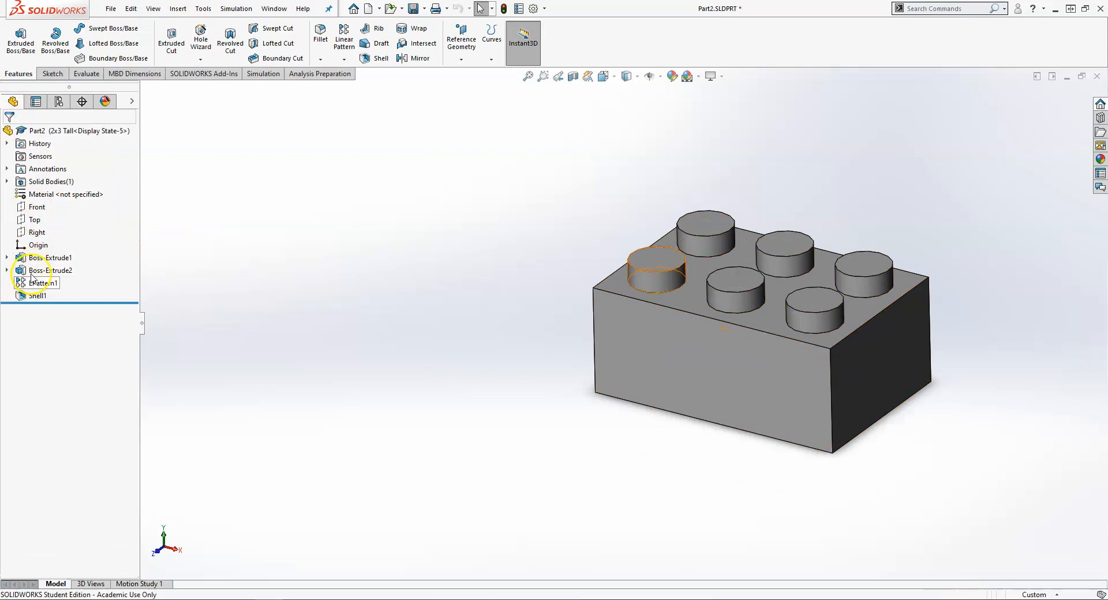
pyautogui.click(50, 257)
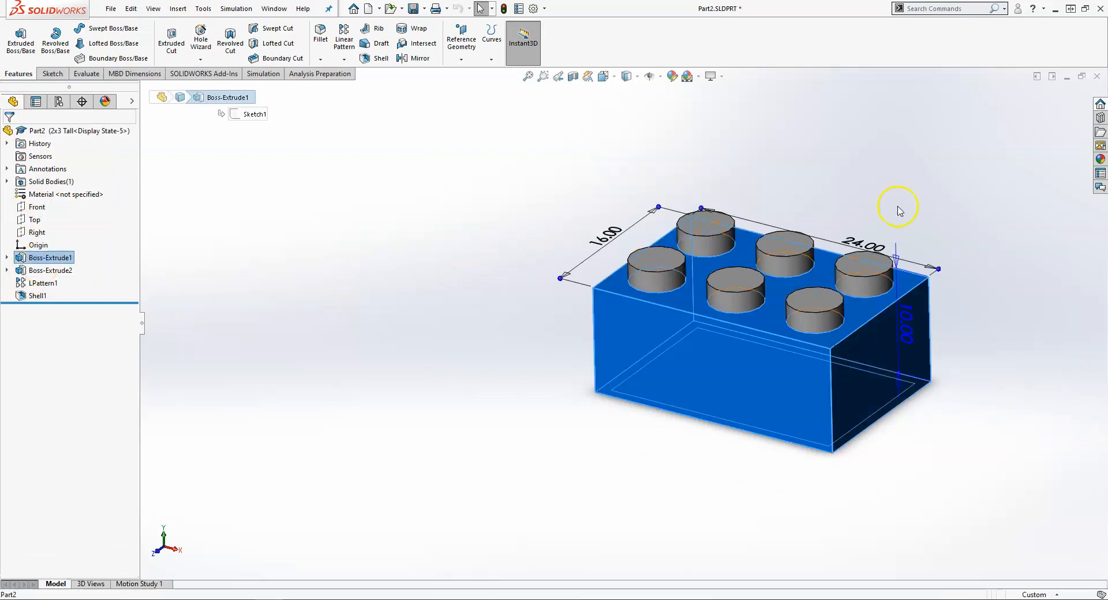
pyautogui.rightClick(904, 329)
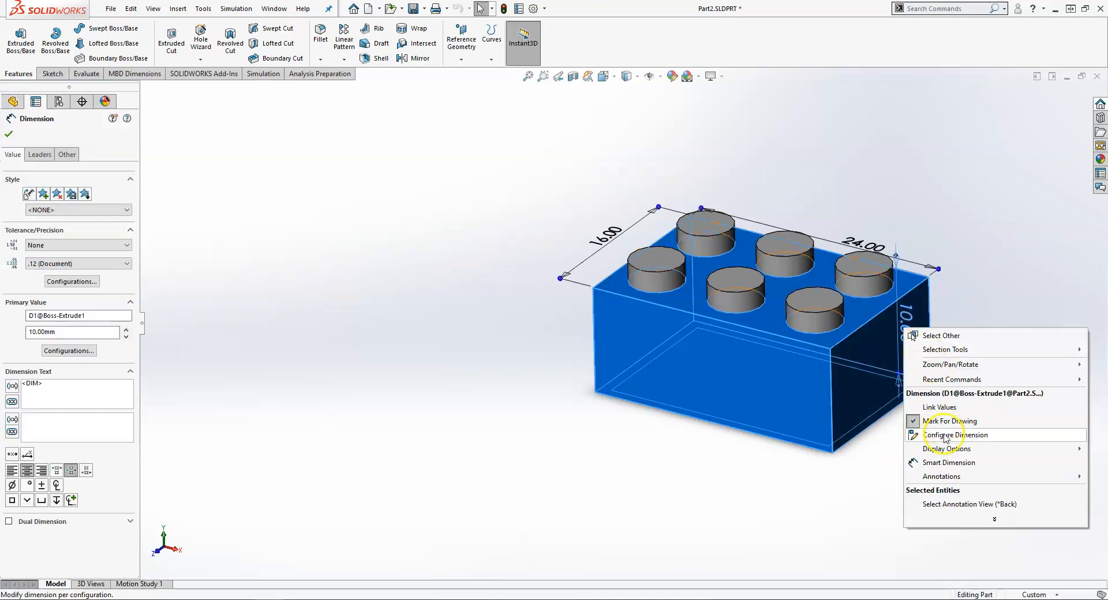
pyautogui.click(951, 434)
pyautogui.click(629, 323)
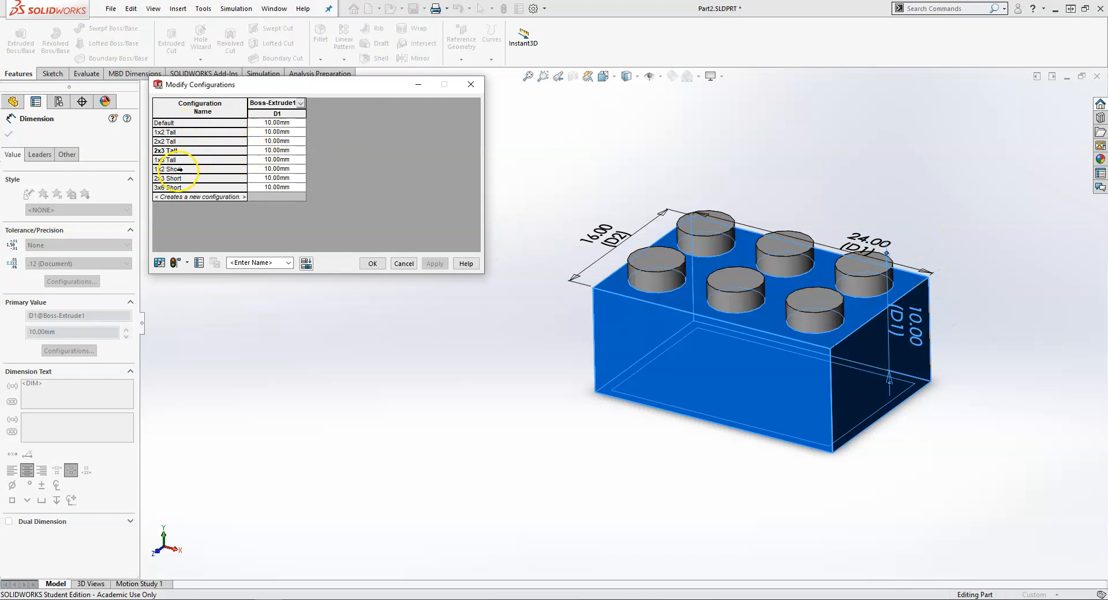
pyautogui.click(277, 169)
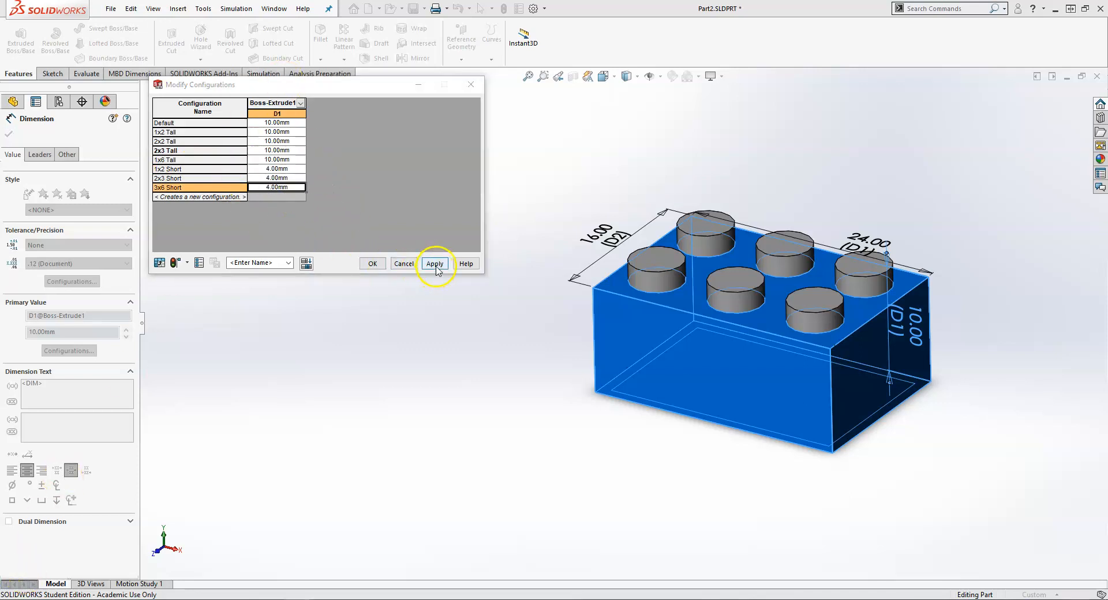
pyautogui.click(435, 264)
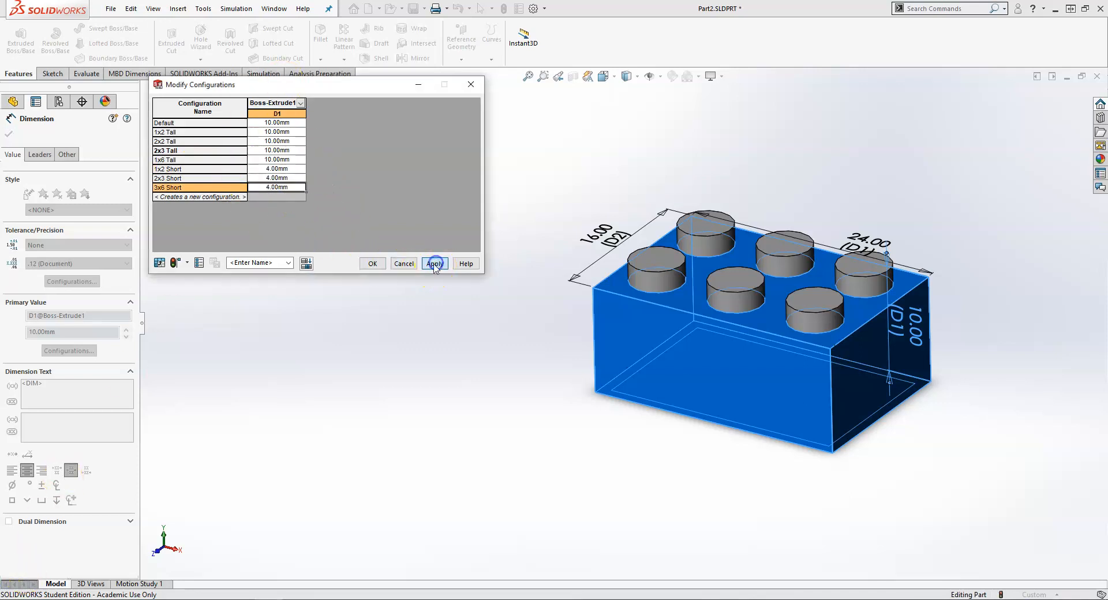
pyautogui.click(373, 264)
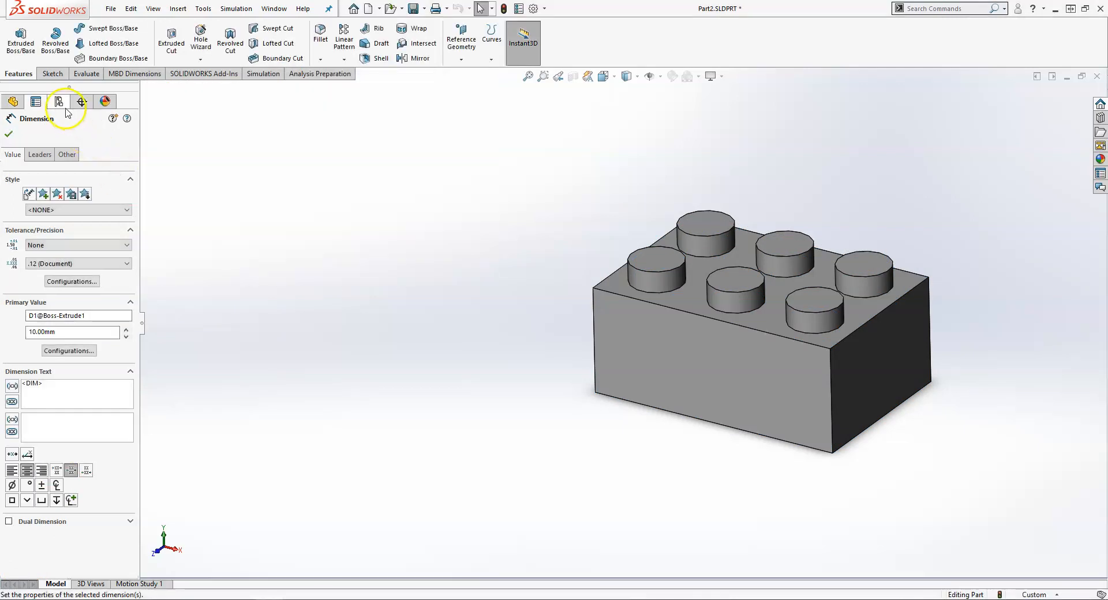
# - Activate the 3x6 Short configuration and inspect the block from its hollow underside and from above
pyautogui.click(59, 102)
pyautogui.doubleClick(79, 241)
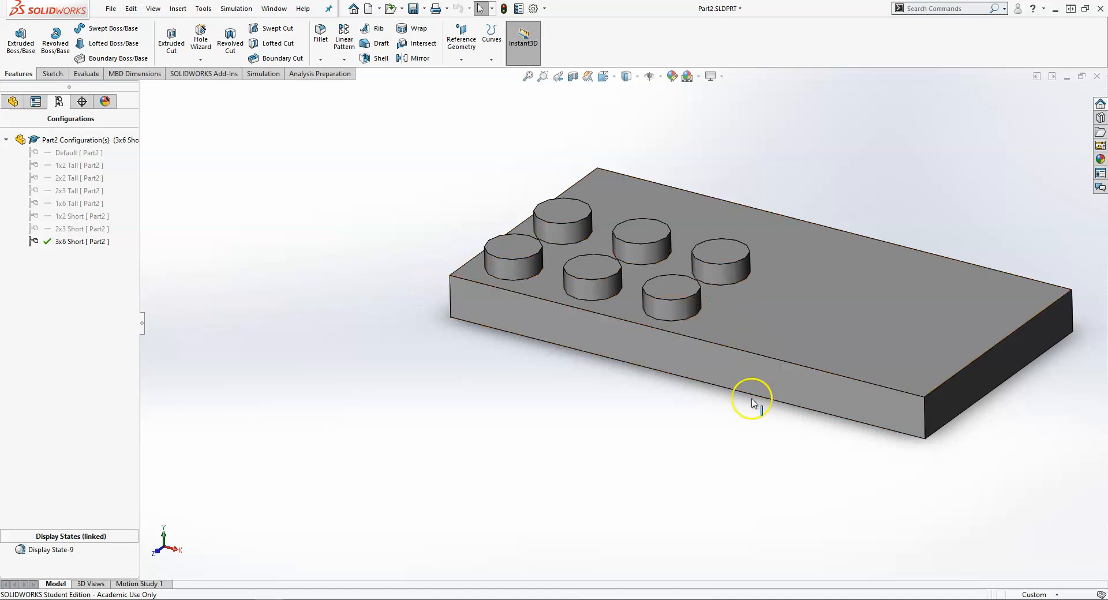
pyautogui.moveTo(694, 426); pyautogui.dragTo(664, 180, button='middle')
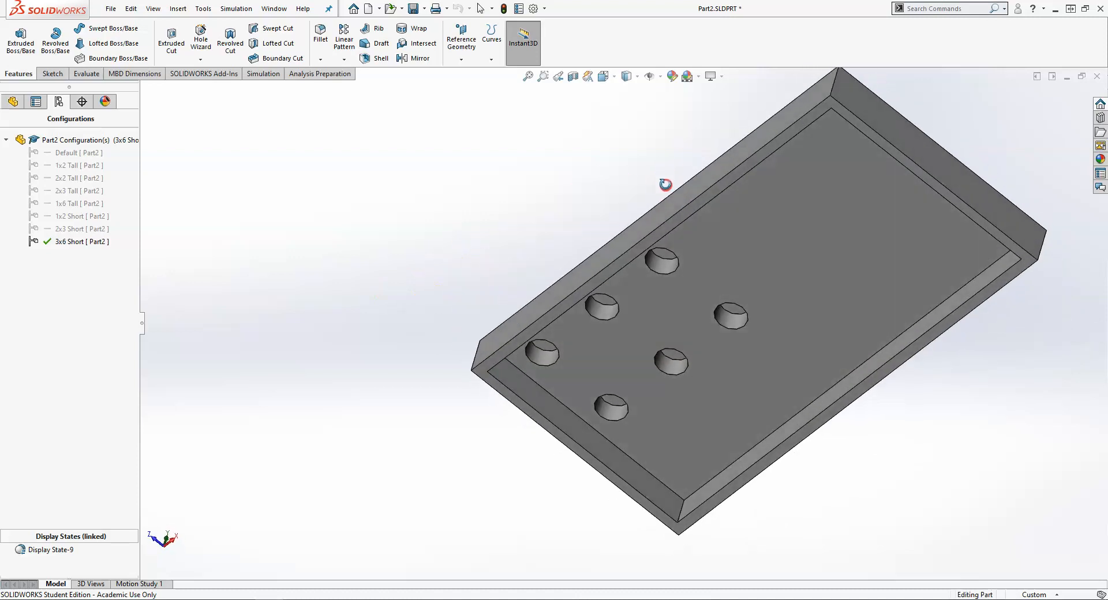
pyautogui.moveTo(768, 157); pyautogui.dragTo(779, 450, button='middle')
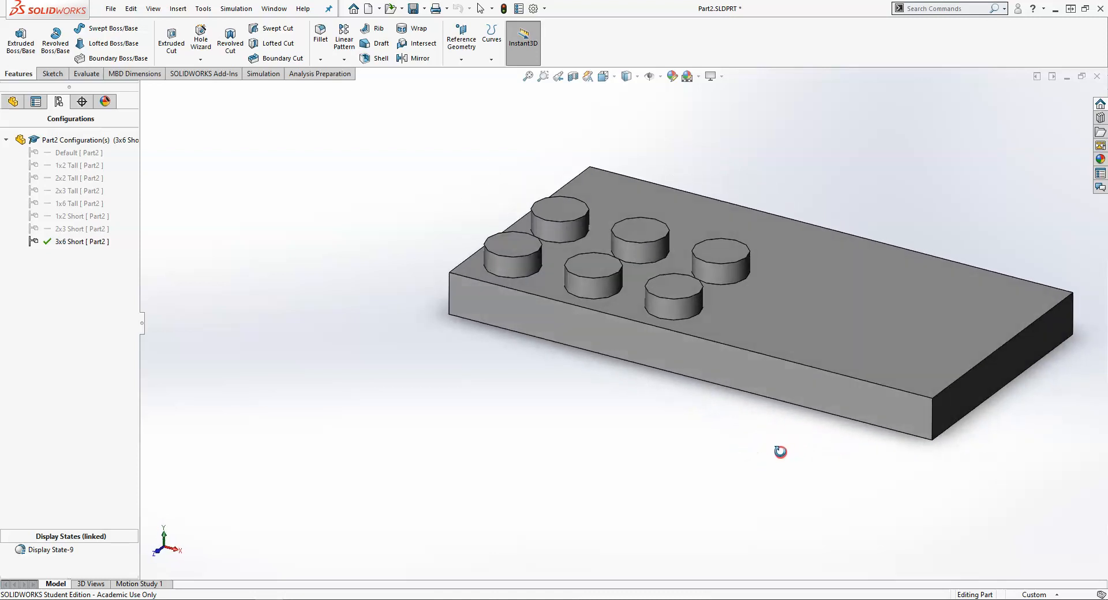
# - Examine the stud linear pattern's spacing dimensions on the 3x6 Short block
pyautogui.click(13, 101)
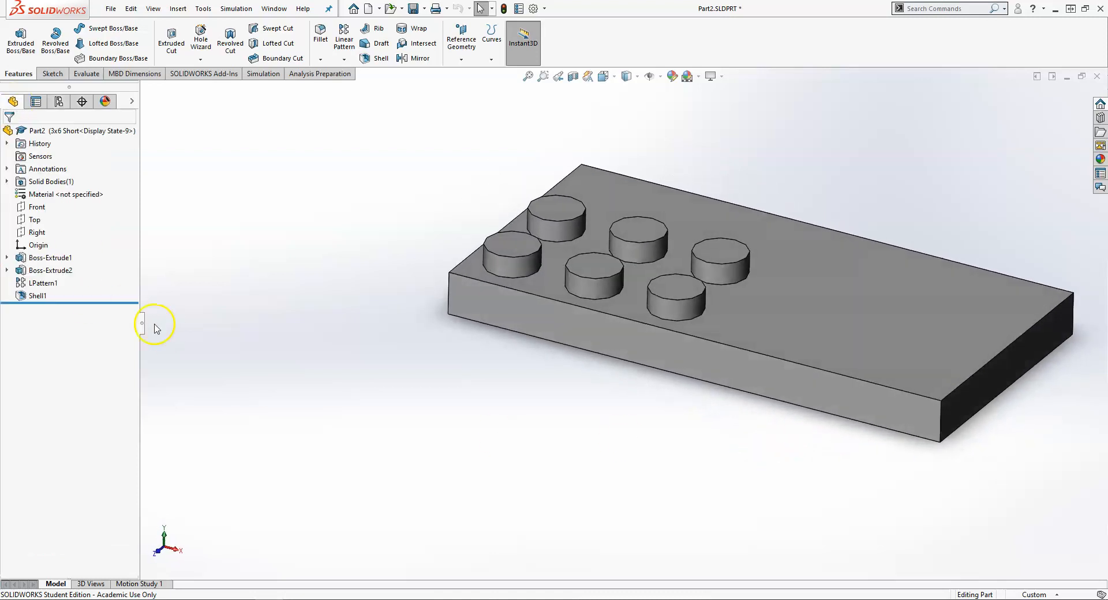
pyautogui.click(42, 283)
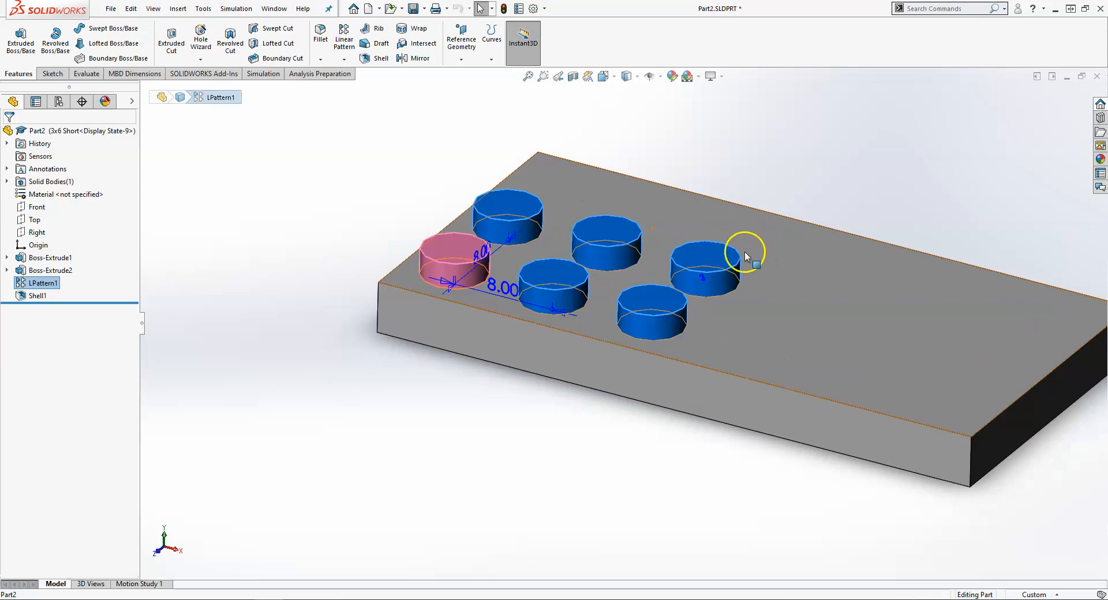
pyautogui.scroll(3, 750, 243)
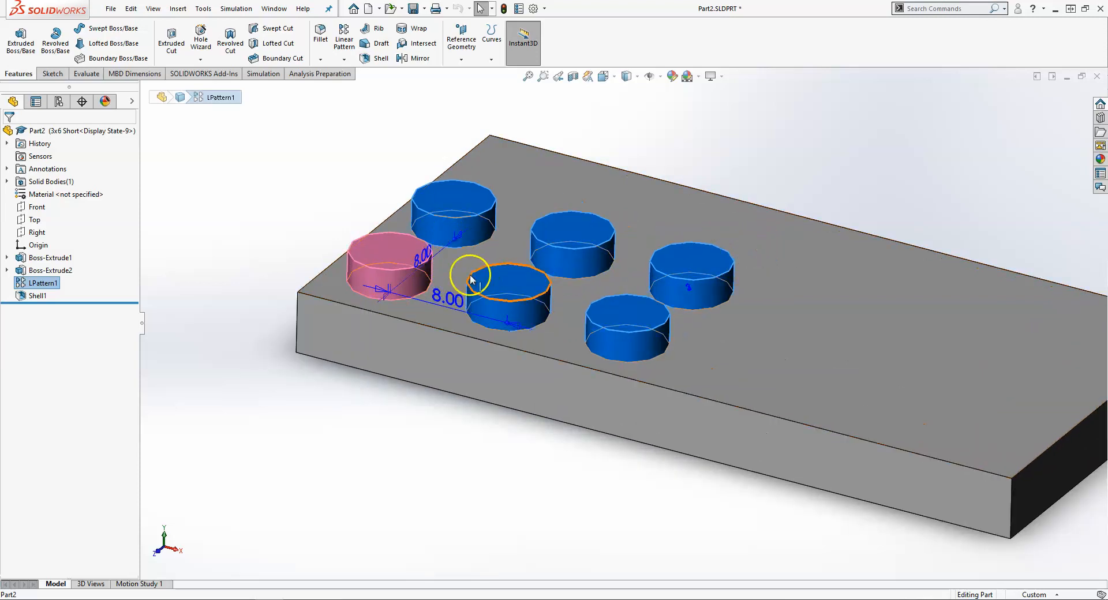
pyautogui.click(172, 308)
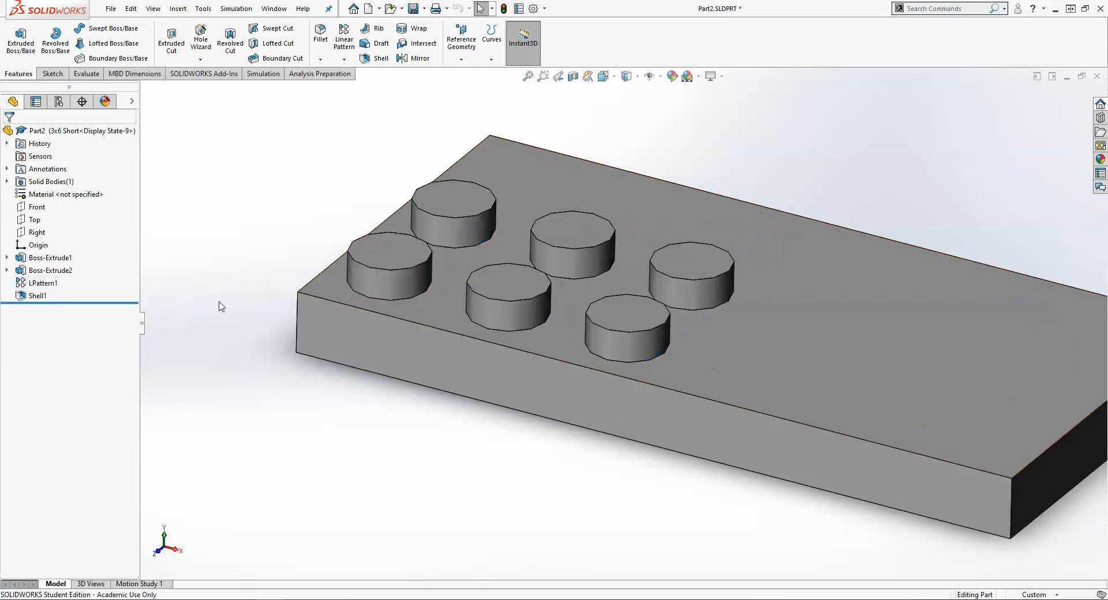
pyautogui.scroll(-3, 277, 309)
pyautogui.scroll(-3, 539, 302)
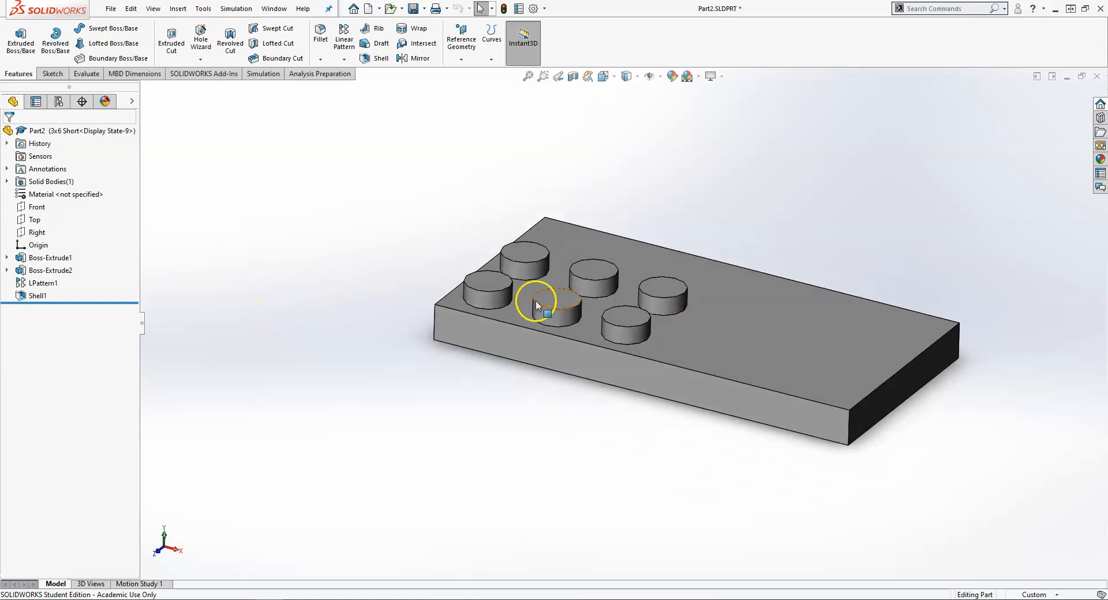
pyautogui.scroll(1, 808, 283)
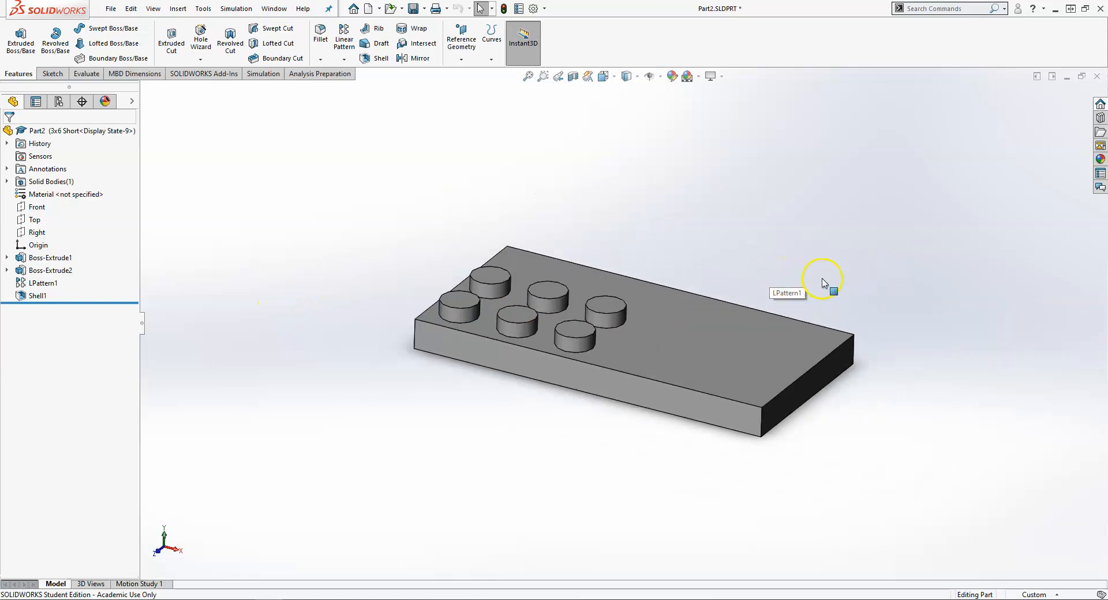
# - Move the stud pattern's two 8 mm spacing dimensions up clear of the studs, and reselect the pattern
pyautogui.click(43, 283)
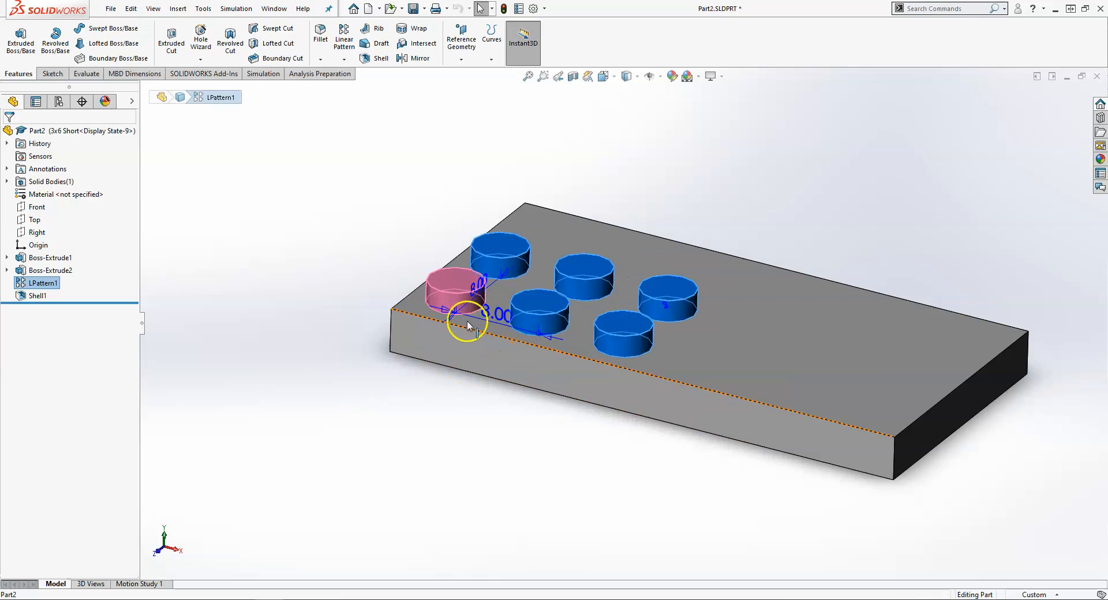
pyautogui.scroll(-3, 462, 313)
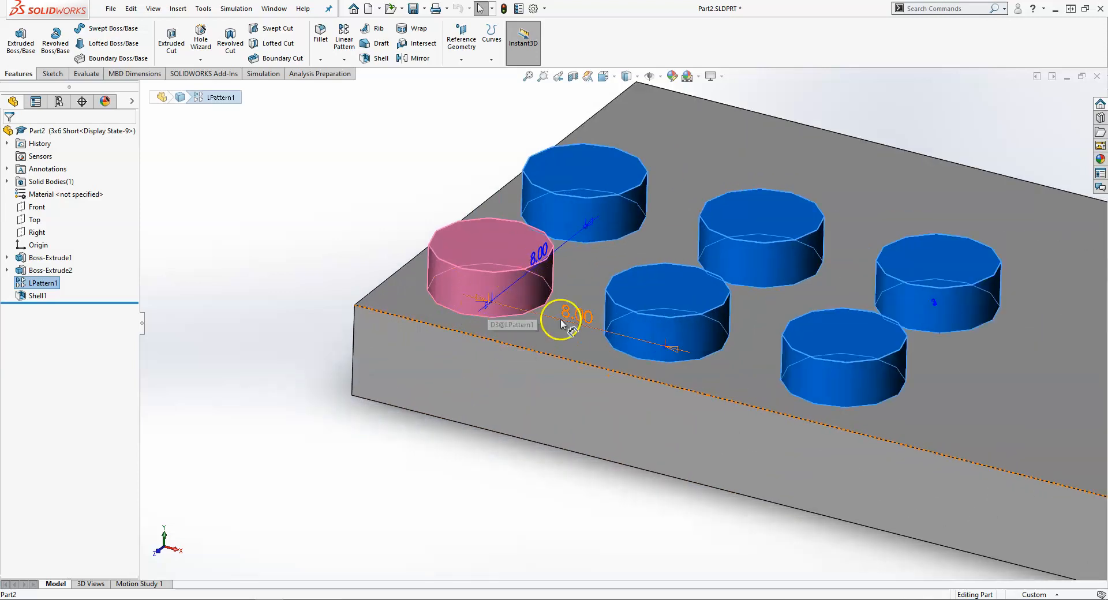
pyautogui.moveTo(597, 322); pyautogui.dragTo(635, 141)
pyautogui.moveTo(539, 248); pyautogui.dragTo(568, 127)
pyautogui.press('z')
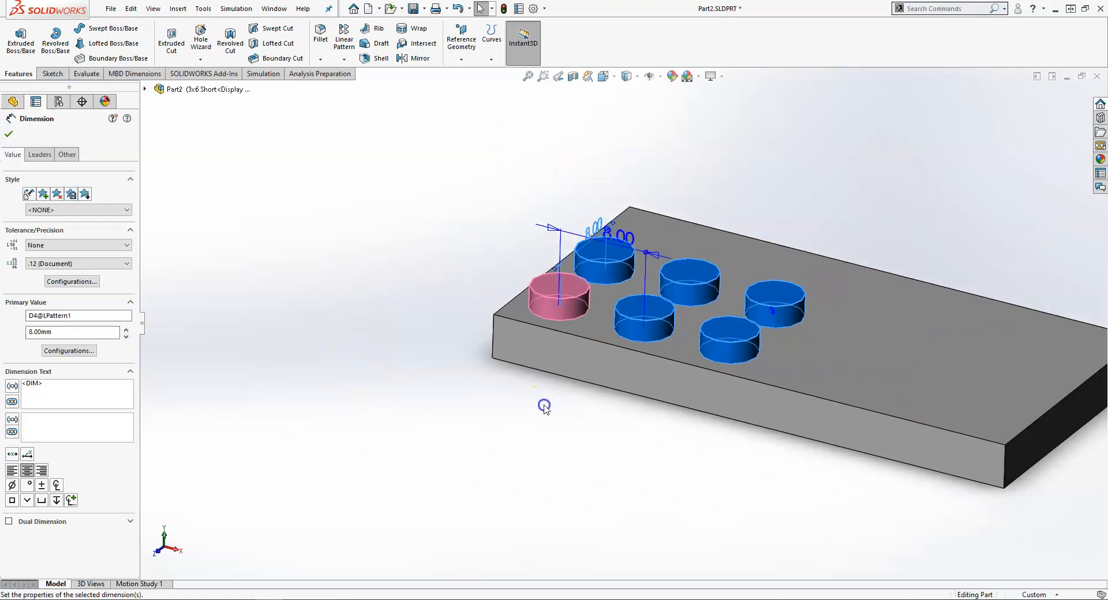
pyautogui.click(542, 402)
pyautogui.click(50, 288)
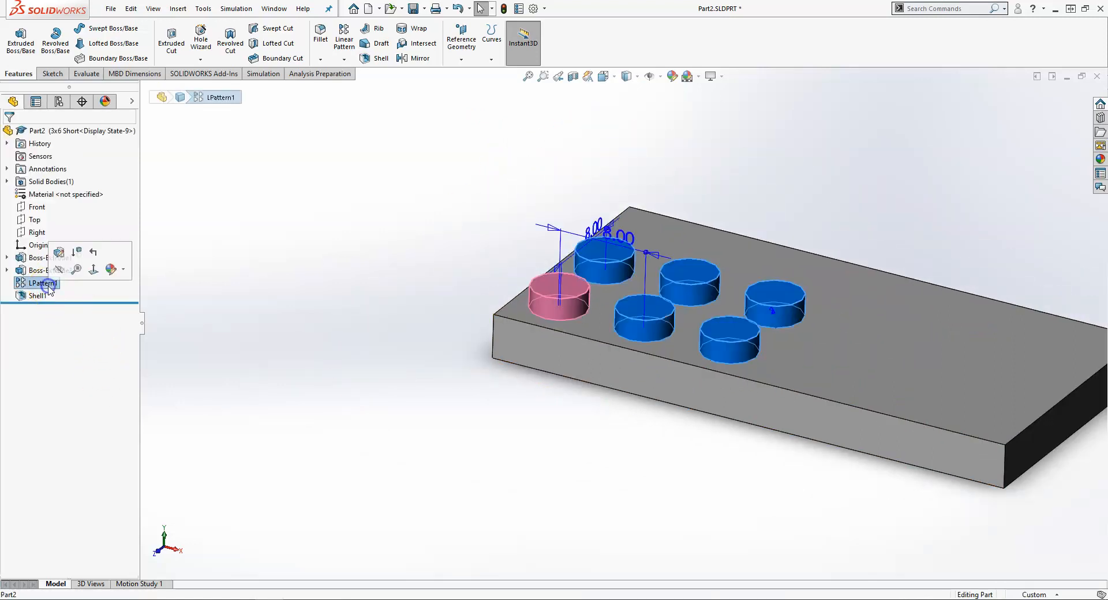
# - Open the configuration table for the stud pattern's D1 instance count and place it clear of the block
pyautogui.scroll(-5, 767, 320)
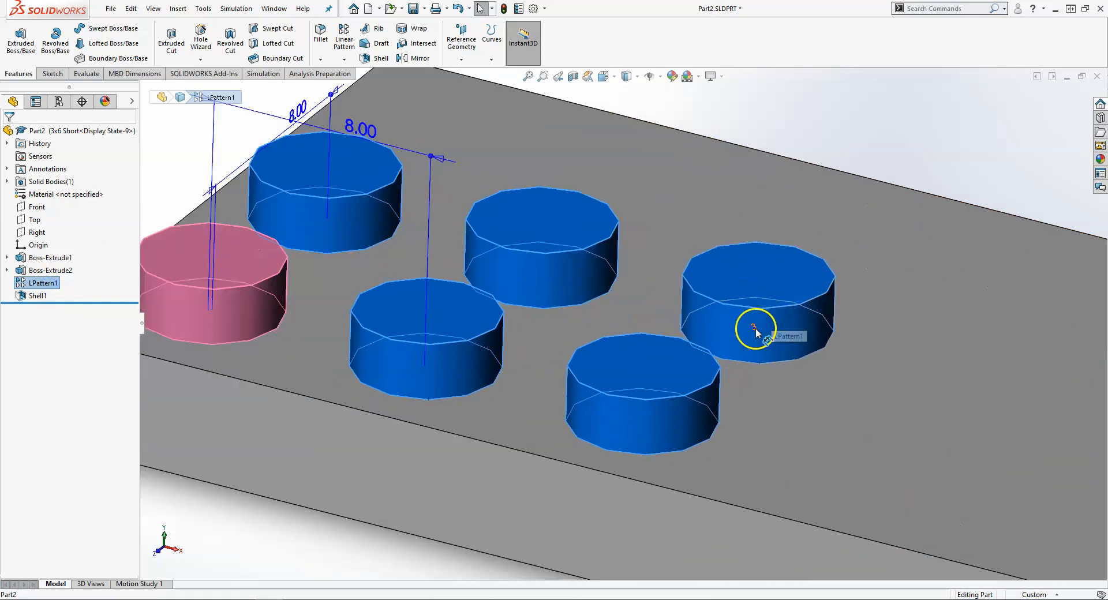
pyautogui.scroll(5, 754, 329)
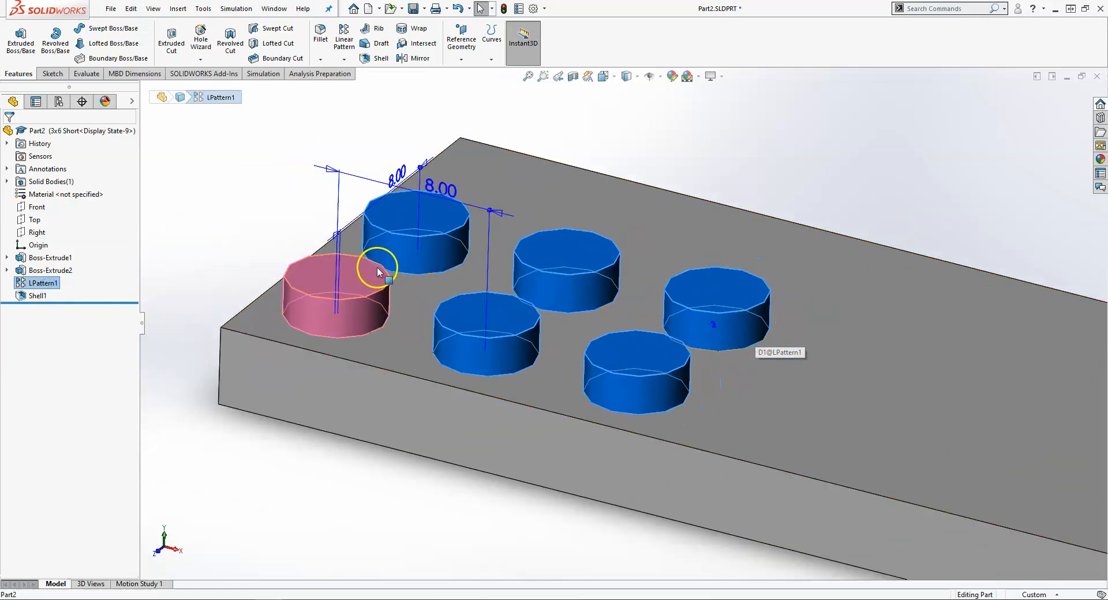
pyautogui.moveTo(415, 354)
pyautogui.mouseDown(button='middle')
pyautogui.moveTo(448, 333)
pyautogui.moveTo(470, 356)
pyautogui.moveTo(408, 346)
pyautogui.mouseUp(button='middle')
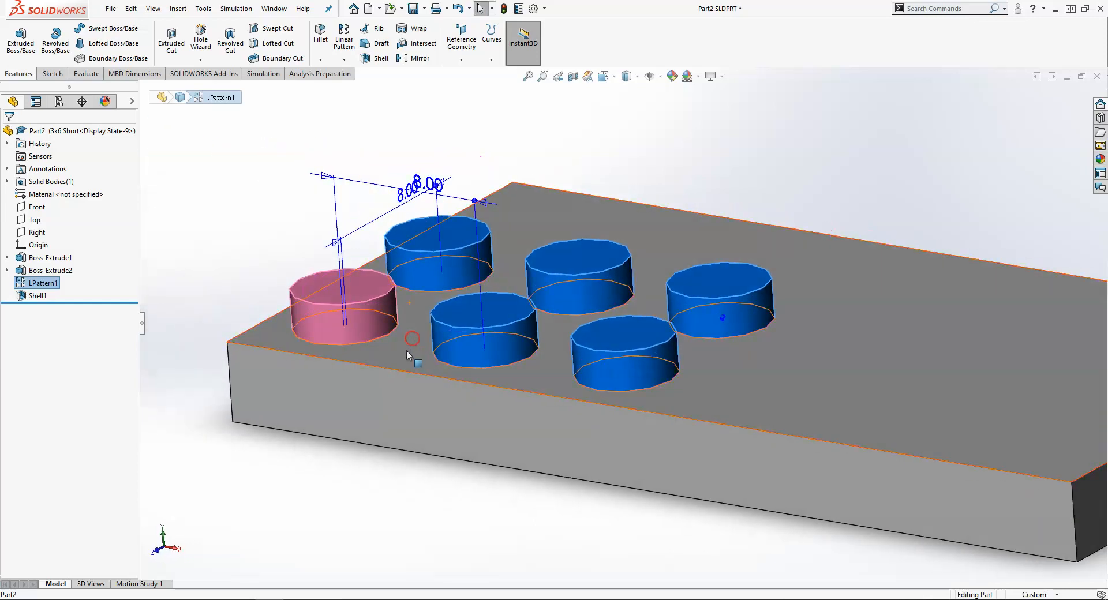
pyautogui.scroll(3, 507, 351)
pyautogui.scroll(-3, 732, 265)
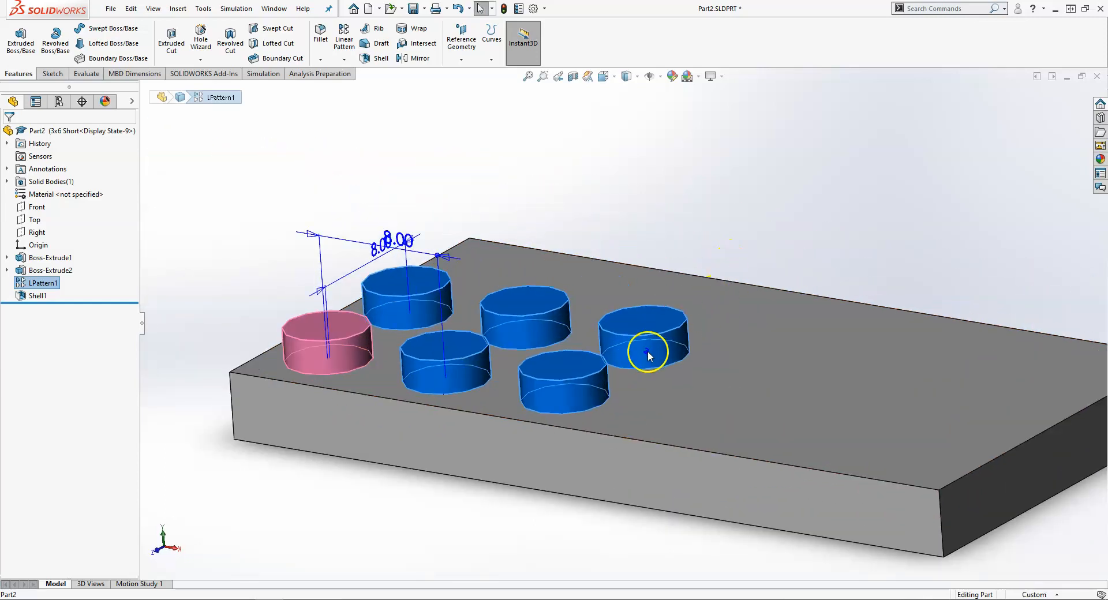
pyautogui.rightClick(647, 350)
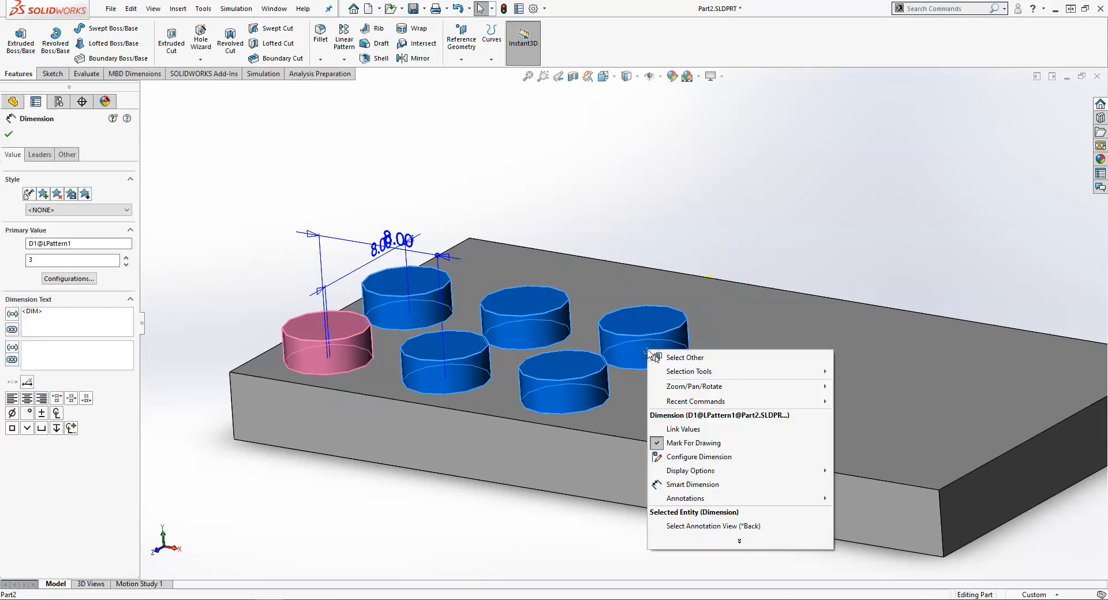
pyautogui.click(703, 457)
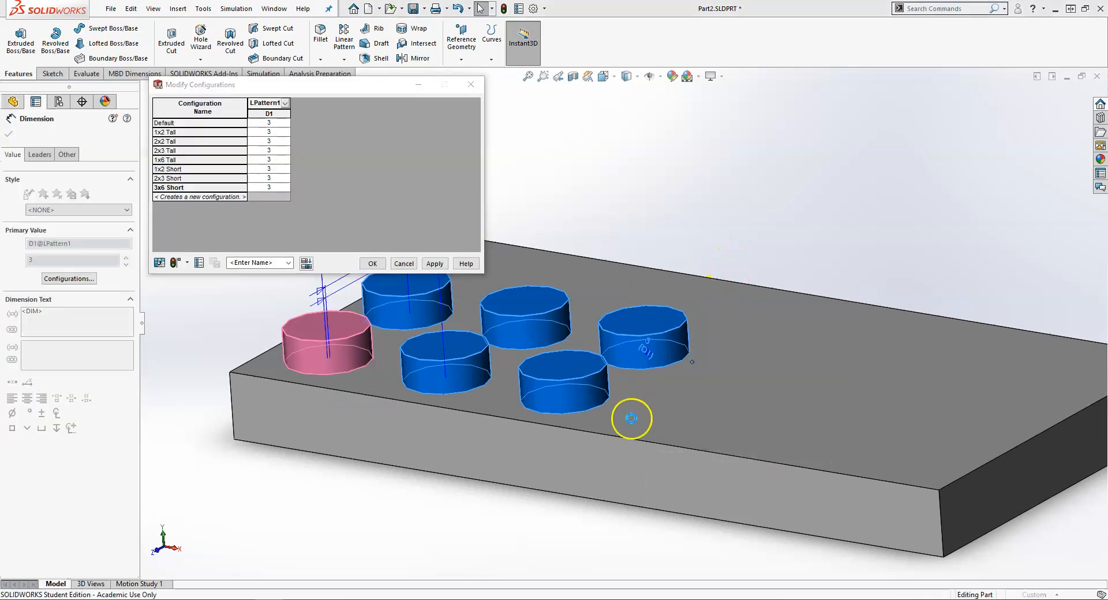
pyautogui.click(618, 326)
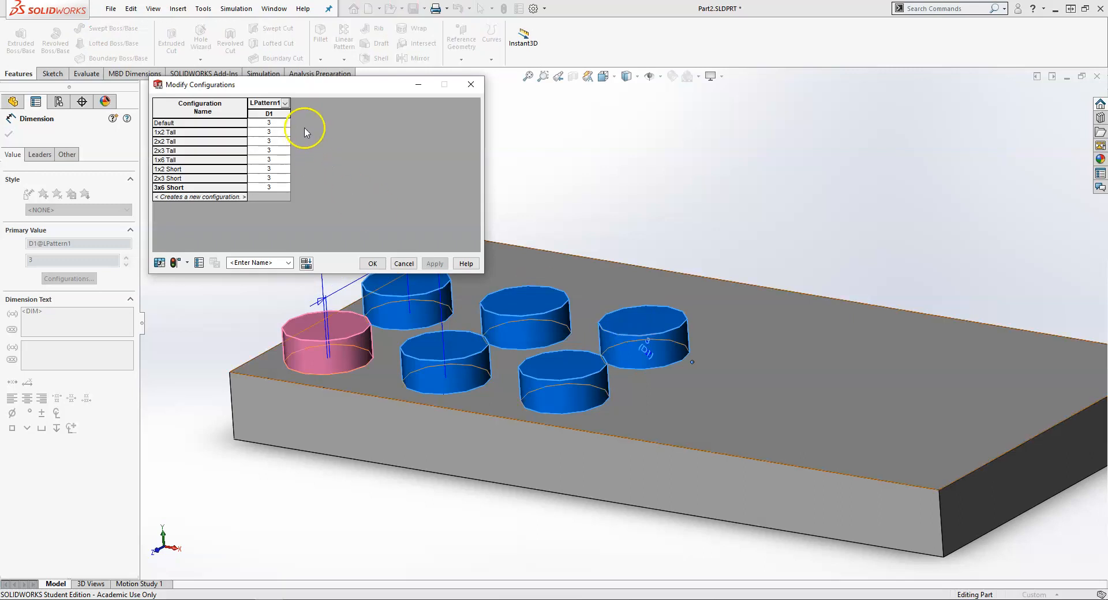
pyautogui.moveTo(317, 84); pyautogui.dragTo(820, 96)
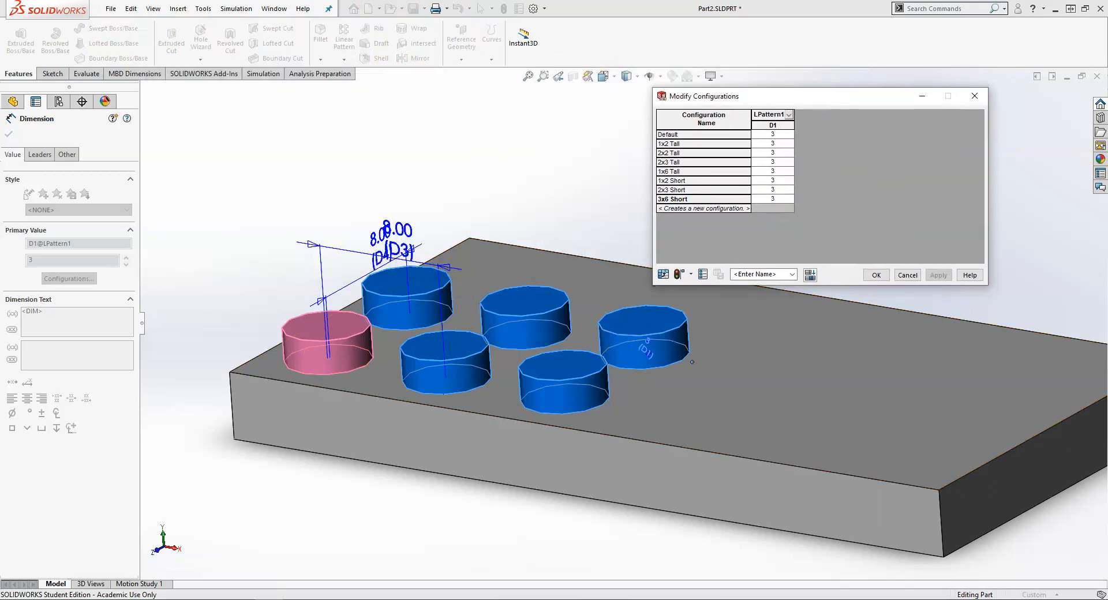
pyautogui.click(726, 208)
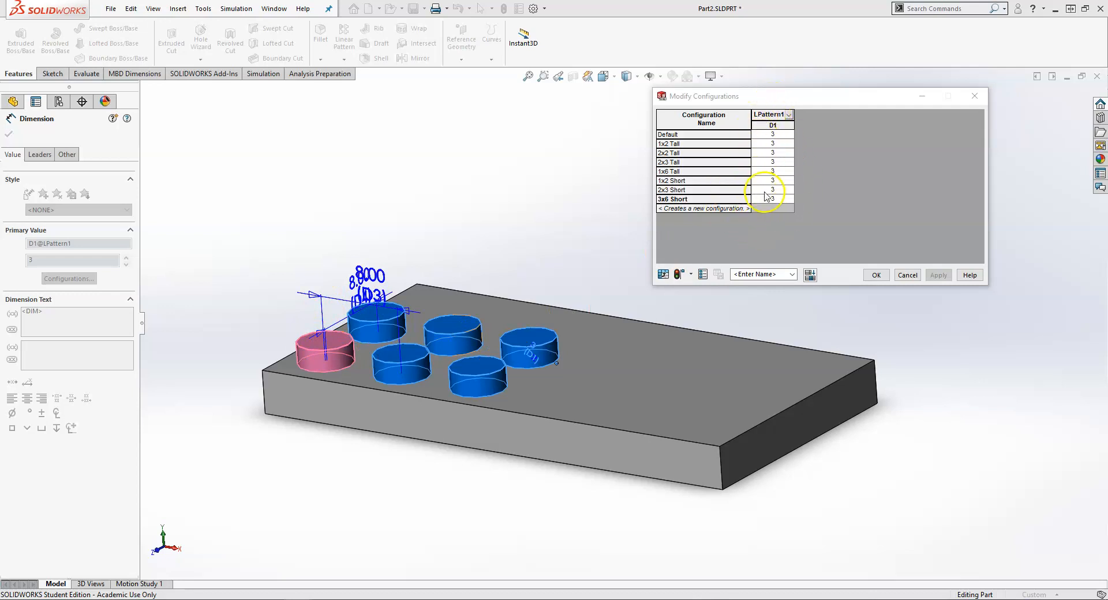
# - Add the stud pattern's D2 instance count to the configuration table, leaving the D3 and D4 spacing dimensions out
pyautogui.click(790, 114)
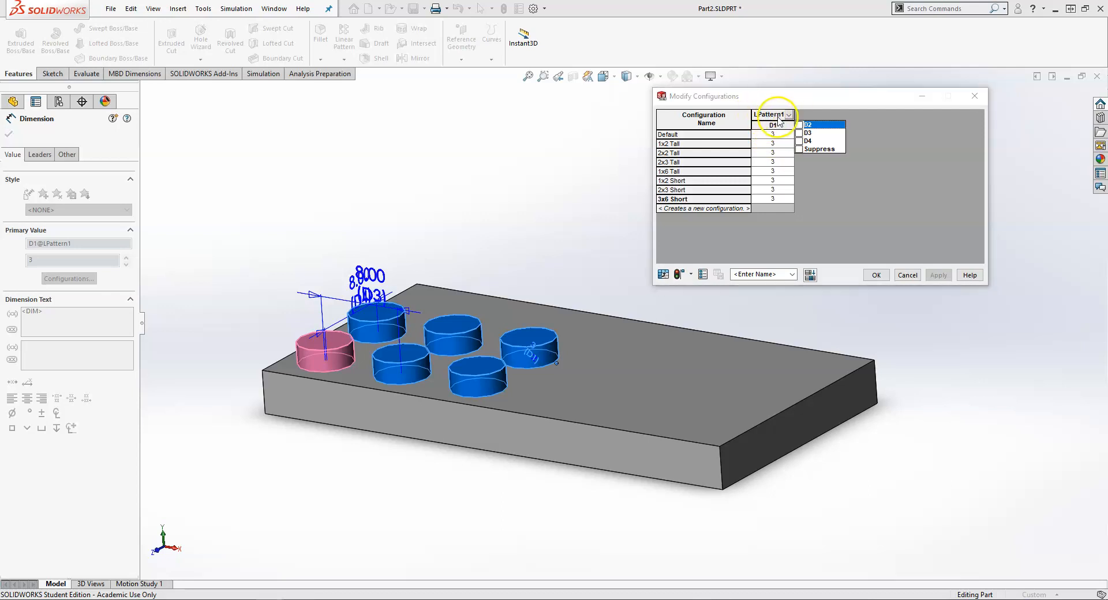
pyautogui.moveTo(773, 102); pyautogui.dragTo(776, 114)
pyautogui.click(794, 128)
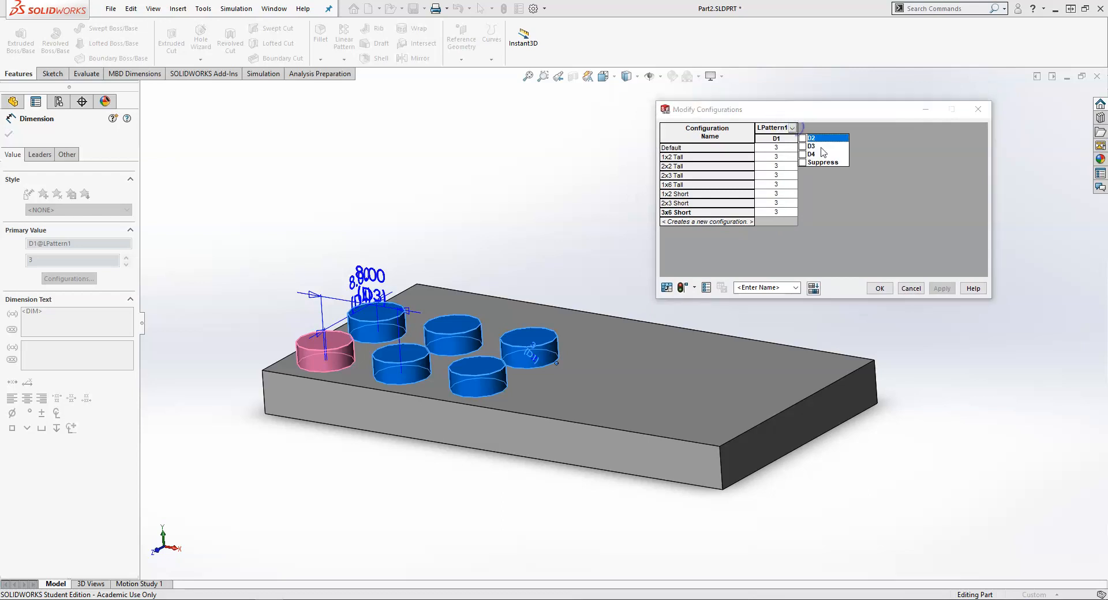
pyautogui.click(803, 139)
pyautogui.click(803, 147)
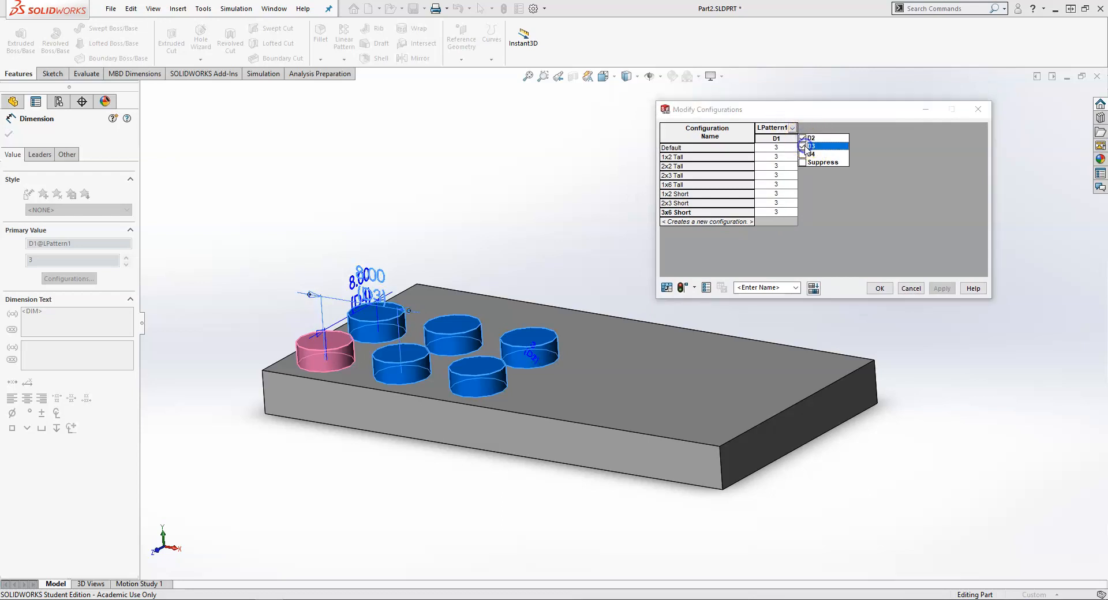
pyautogui.click(802, 155)
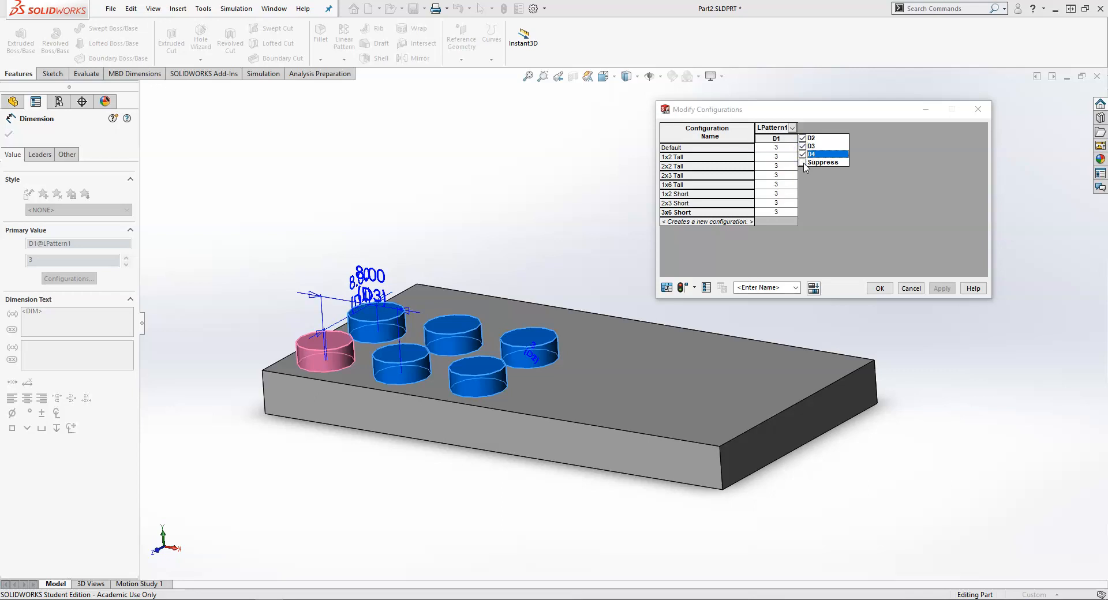
pyautogui.click(362, 296)
pyautogui.click(803, 147)
pyautogui.click(802, 154)
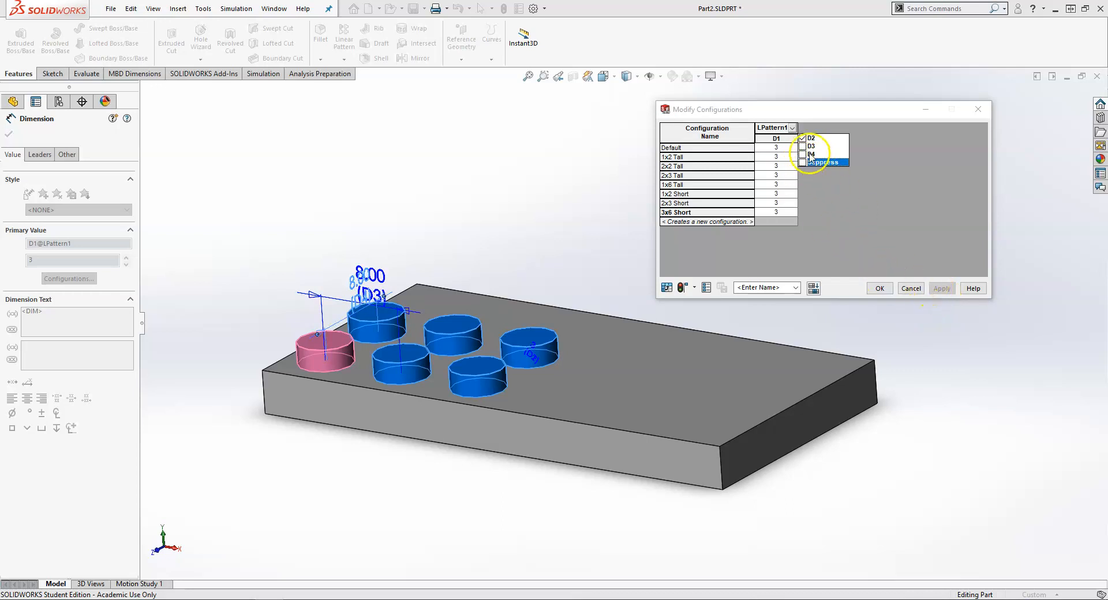
pyautogui.click(814, 189)
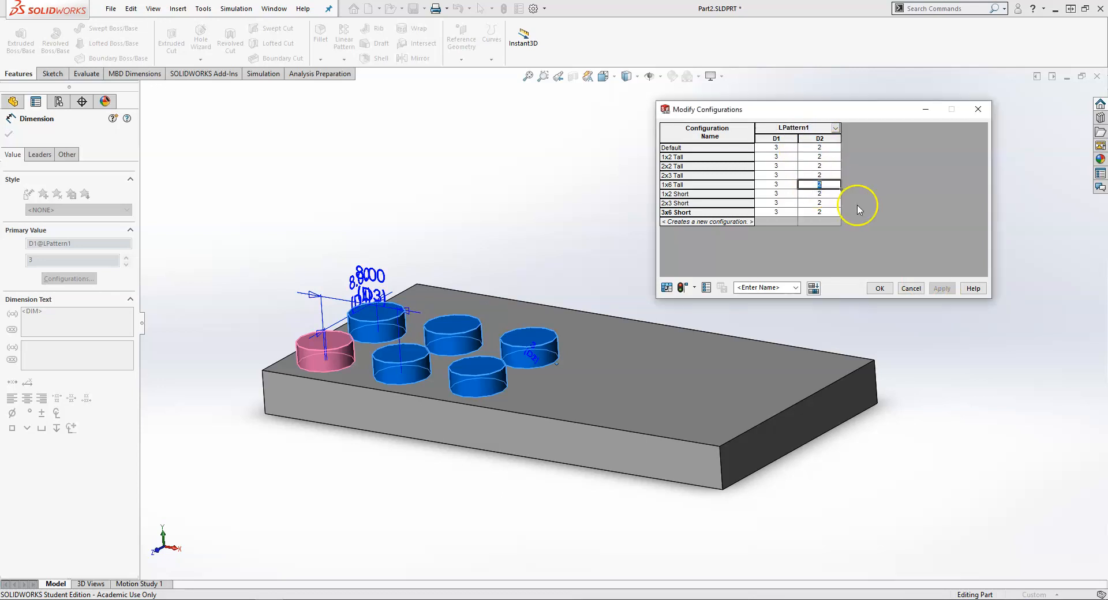
# - Set D1 and D2 stud counts to 2 and 1 for both 1x2 blocks, 2 and 2 for 2x2 Tall, and 6 and 1 for 1x6 Tall
pyautogui.click(777, 157)
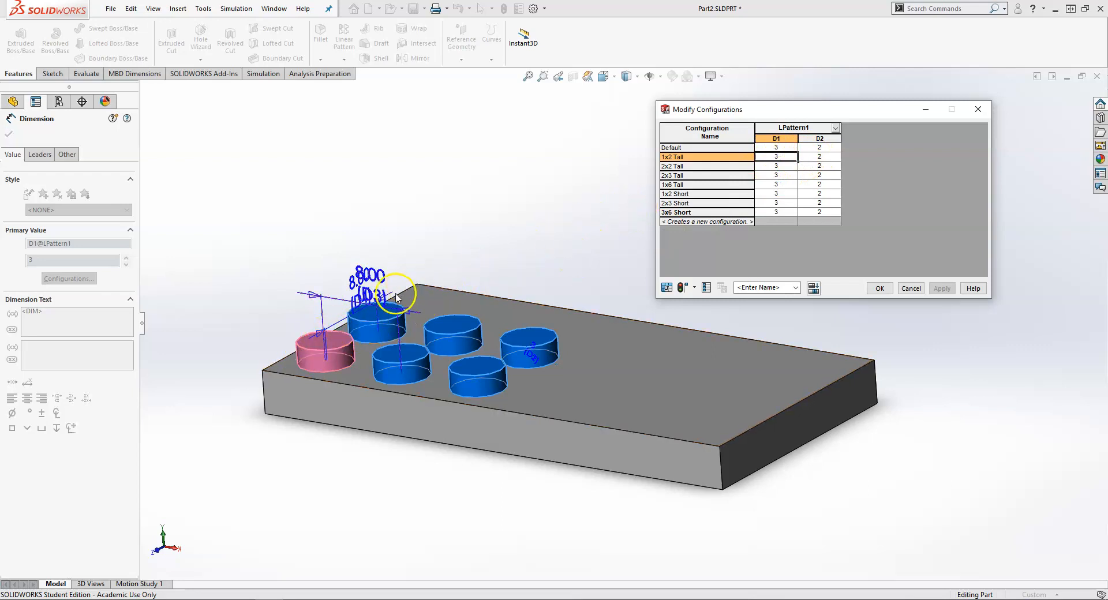
pyautogui.click(825, 158)
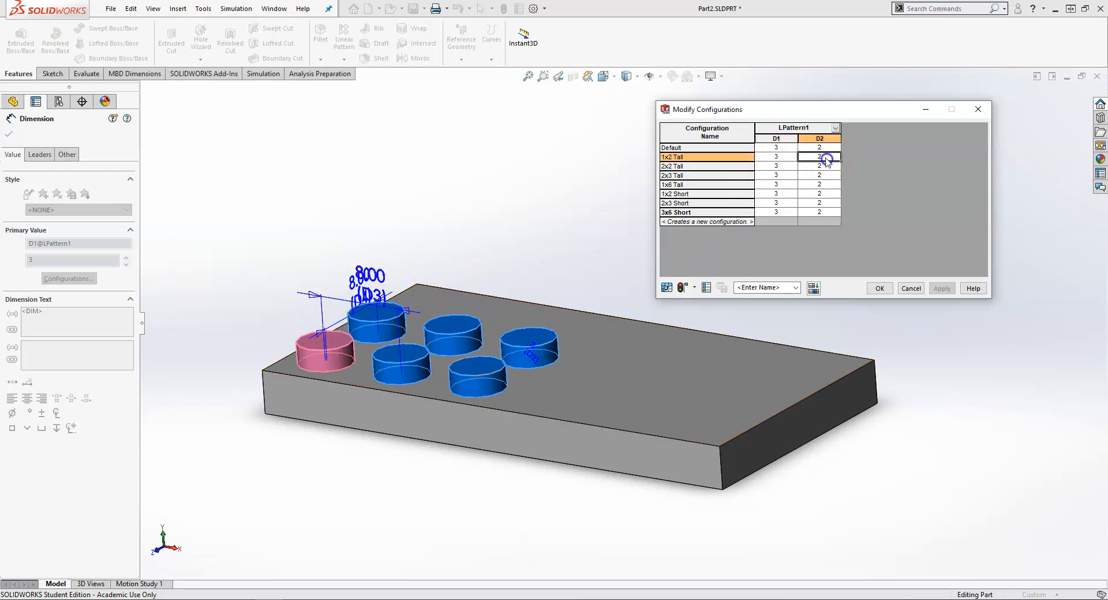
pyautogui.click(824, 157)
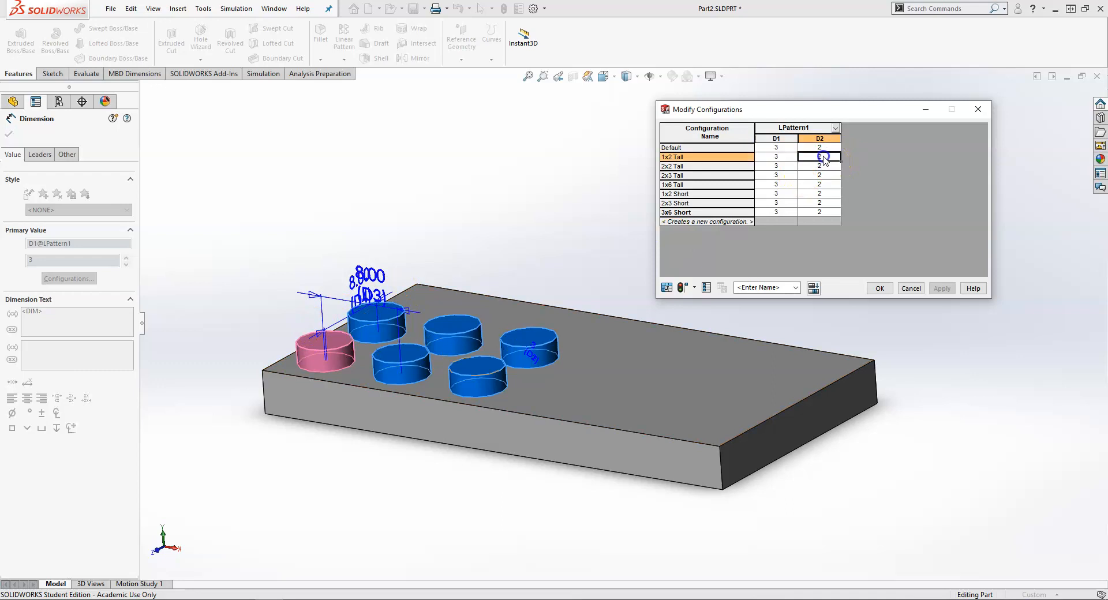
pyautogui.click(777, 157)
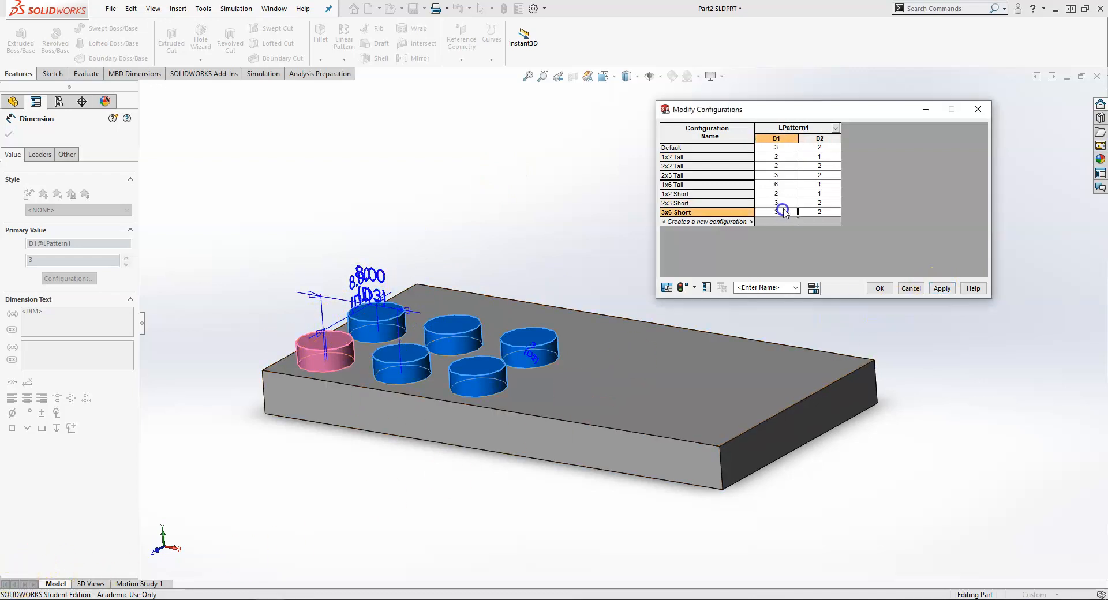
# - Set the 3x6 Short configuration's stud counts to 6 for D1 and 3 for D2, and apply the table
pyautogui.click(786, 212)
pyautogui.click(777, 212)
pyautogui.write('6')
pyautogui.click(818, 212)
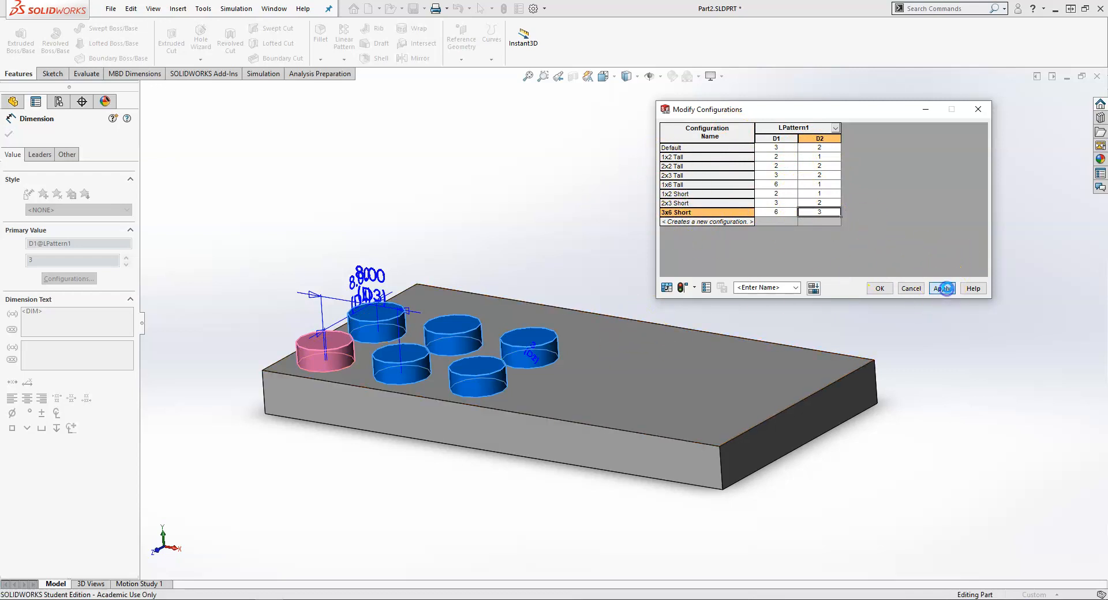
pyautogui.click(945, 288)
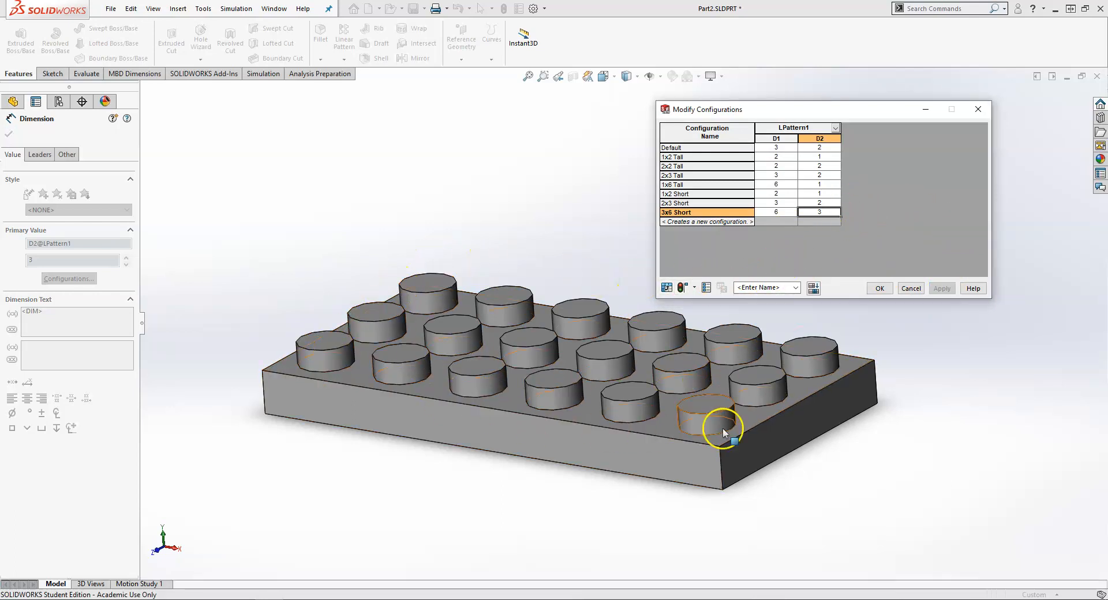
pyautogui.click(879, 288)
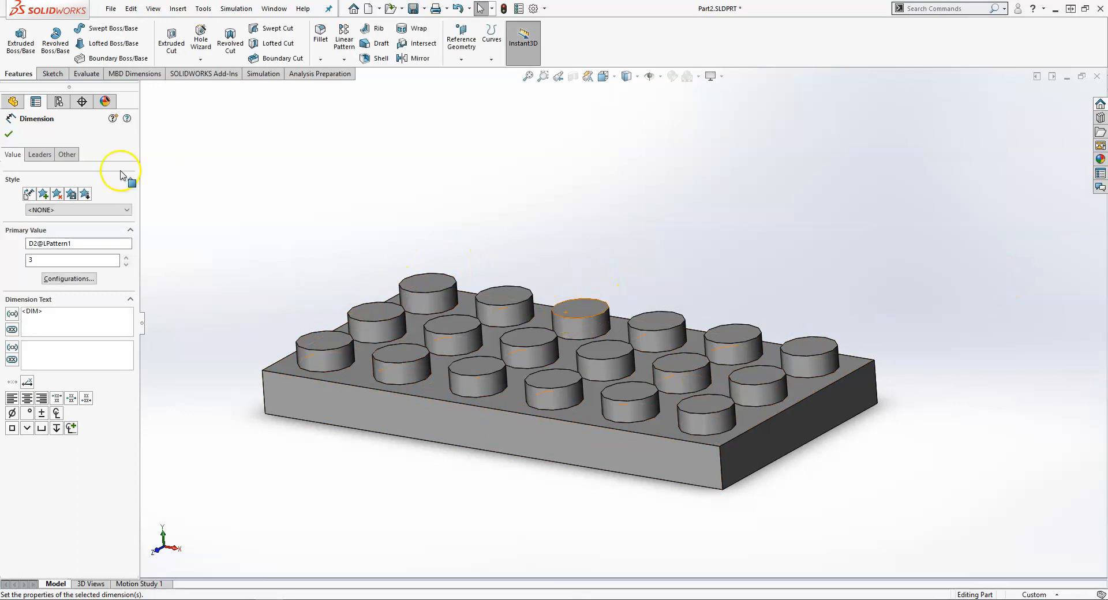
# - Activate the 1x2 Tall configuration and inspect its studs and shell feature
pyautogui.click(59, 101)
pyautogui.doubleClick(57, 165)
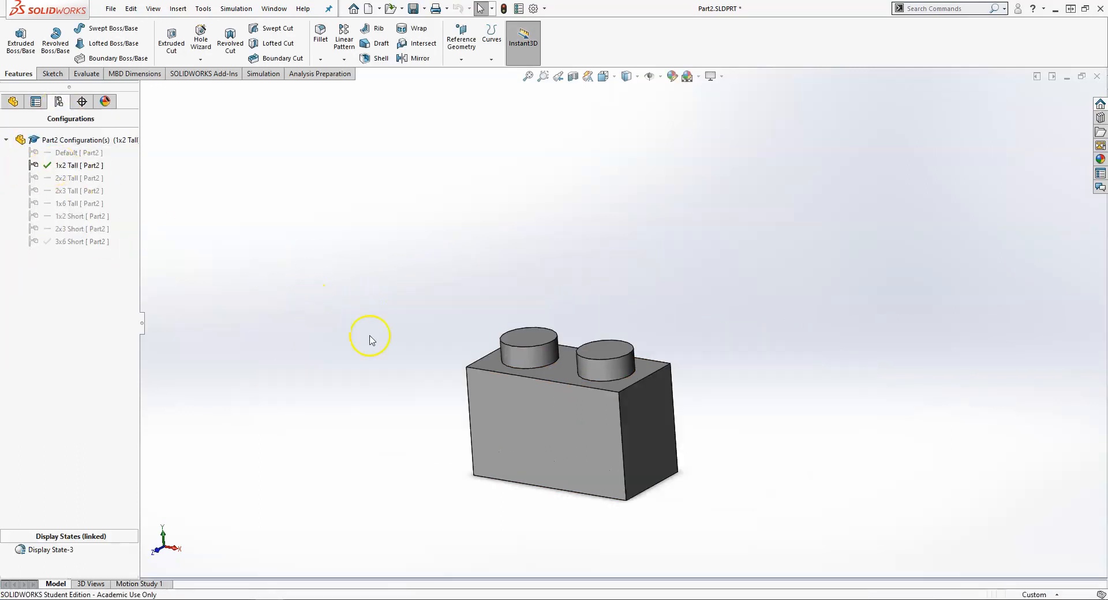
pyautogui.scroll(-3, 596, 497)
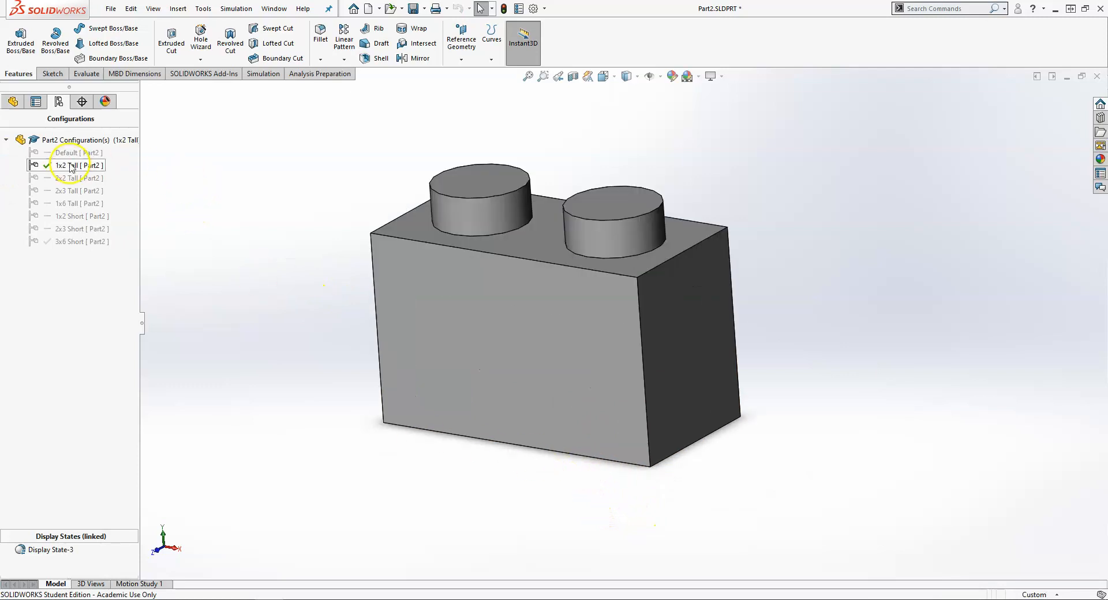
pyautogui.moveTo(313, 300); pyautogui.dragTo(297, 334, button='middle')
pyautogui.click(13, 104)
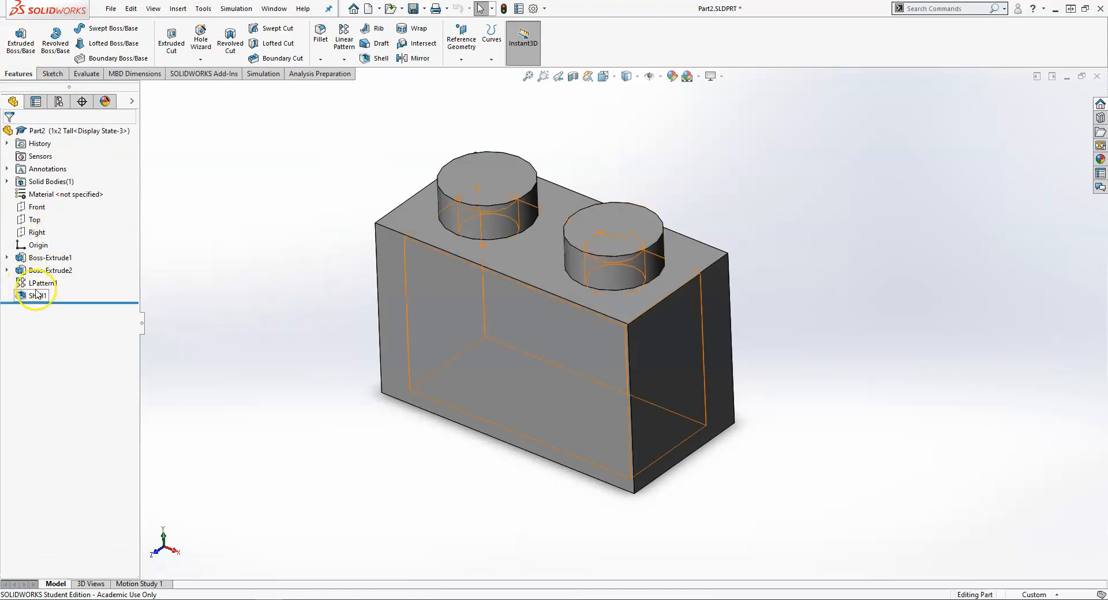
# - Activate the 2x2 Tall and 2x3 Tall configurations in turn and check their stud patterns and features
pyautogui.click(59, 102)
pyautogui.doubleClick(67, 178)
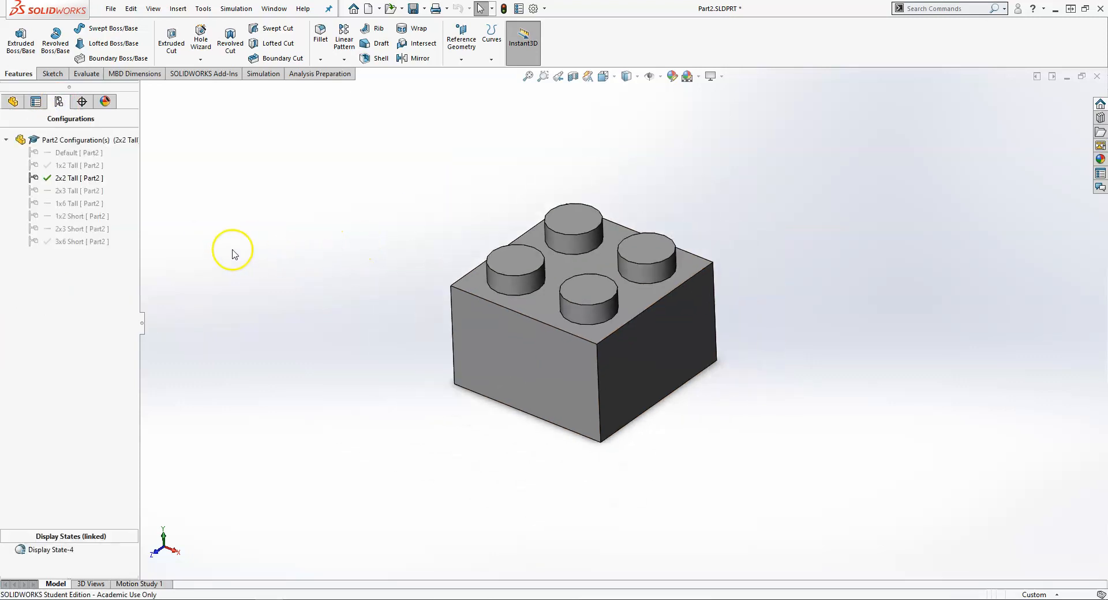
pyautogui.doubleClick(71, 192)
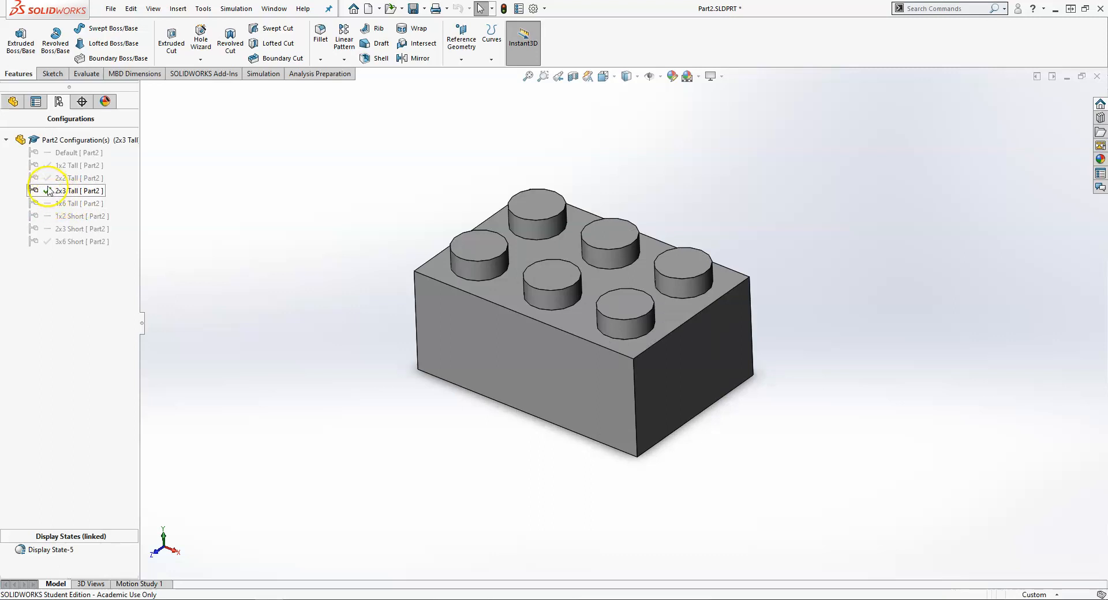
pyautogui.click(13, 101)
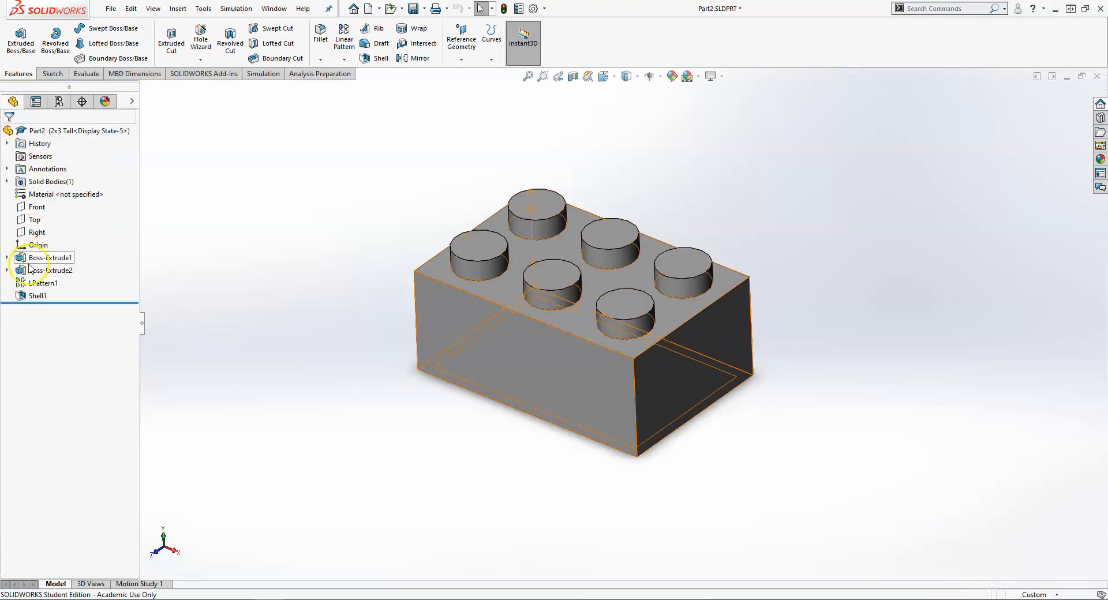
pyautogui.click(59, 101)
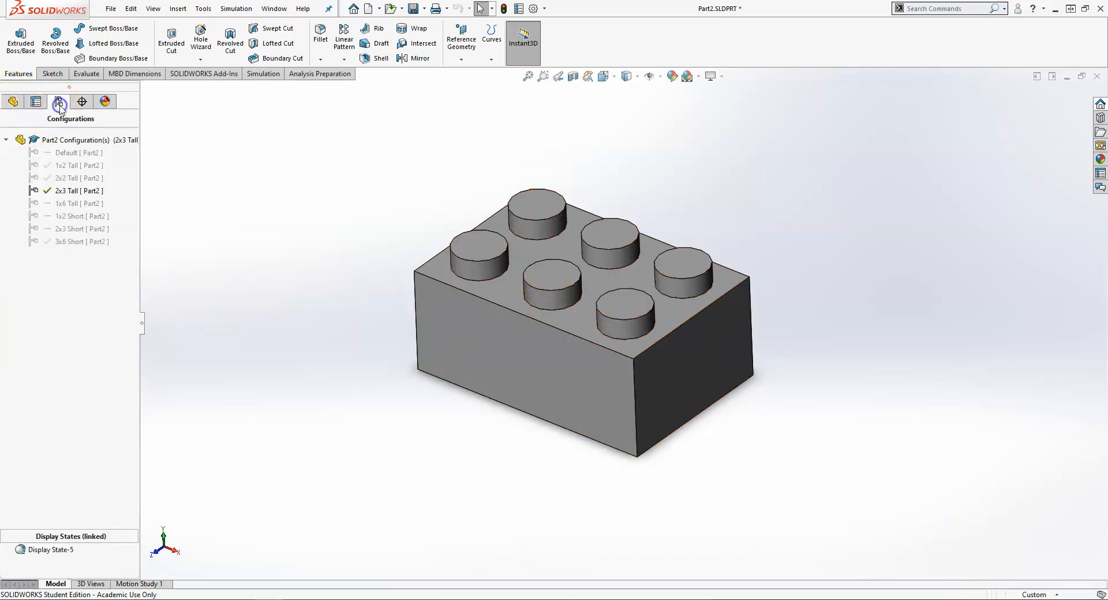
# - Activate 1x2 Short, 1x6 Tall, 2x3 Short and 3x6 Short in turn, checking each block's studs and the final block's pattern feature
pyautogui.doubleClick(72, 219)
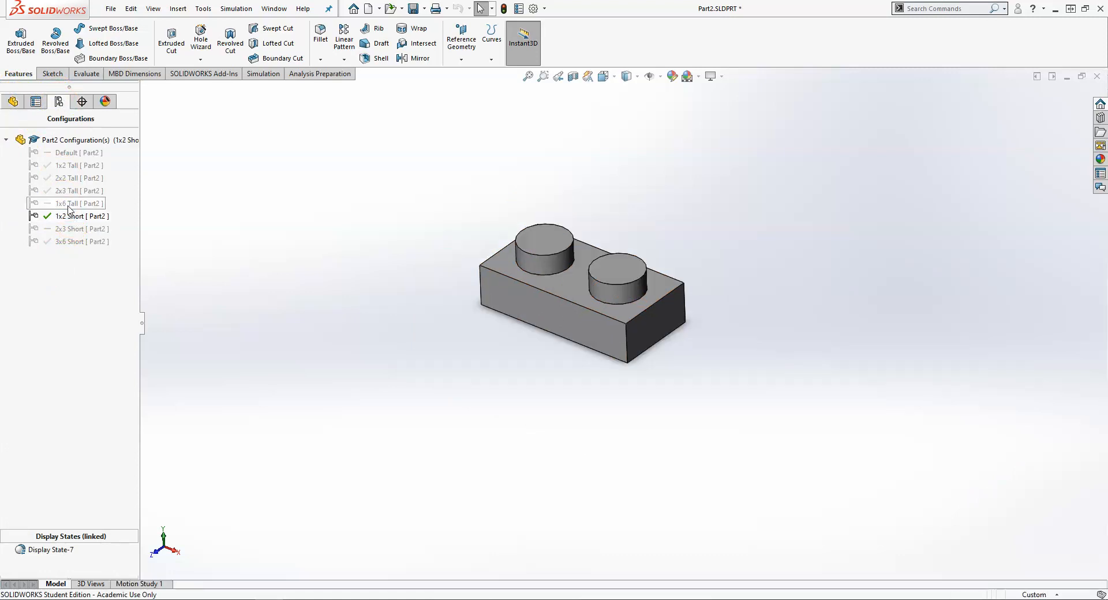
pyautogui.doubleClick(69, 203)
pyautogui.doubleClick(76, 230)
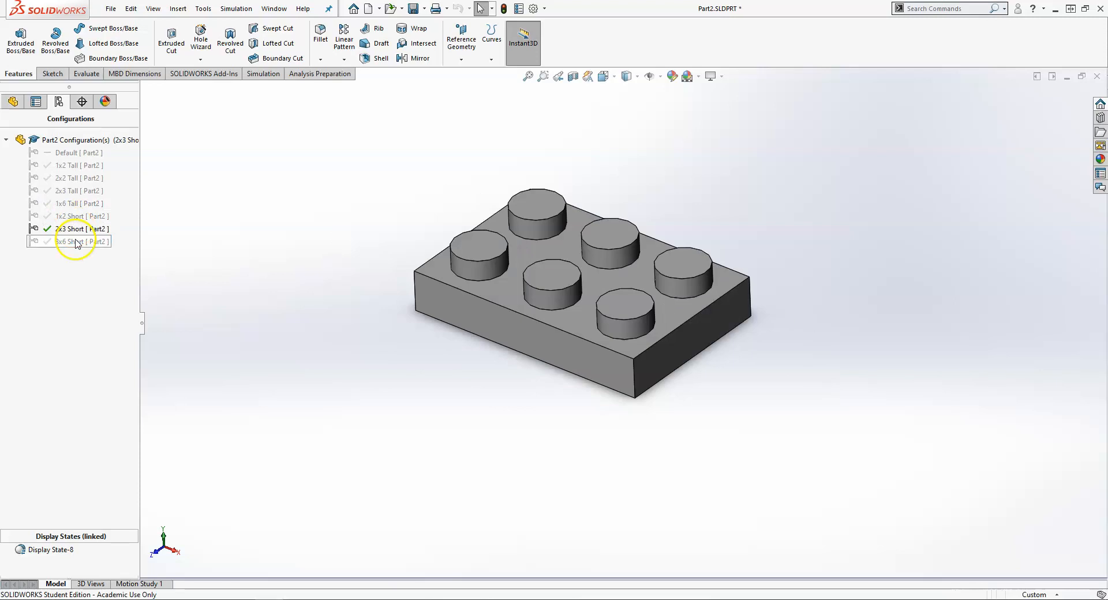
pyautogui.doubleClick(77, 242)
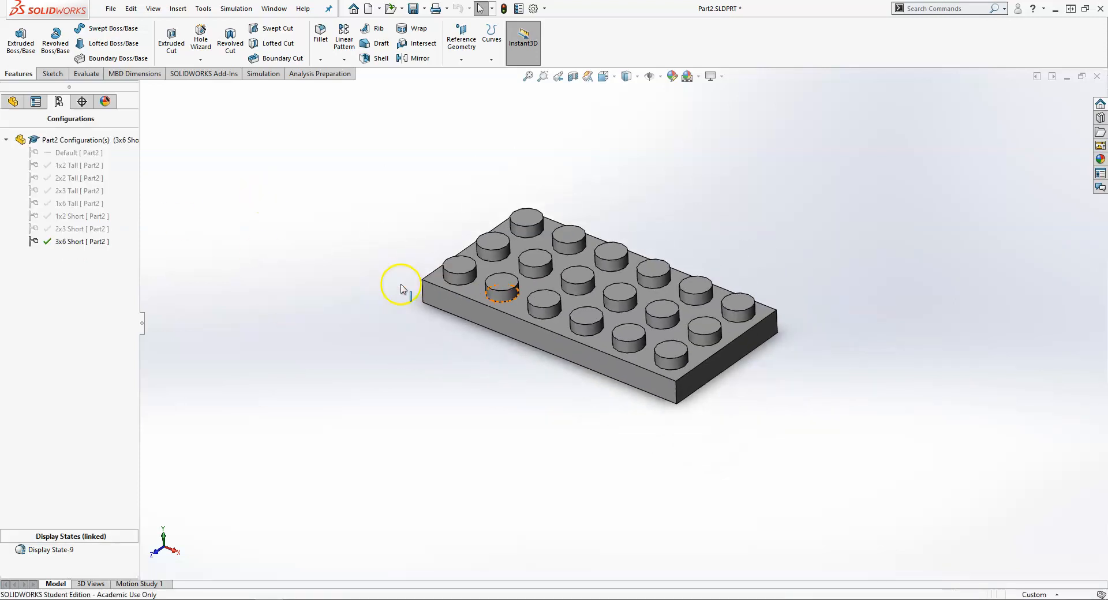
pyautogui.scroll(-1, 555, 272)
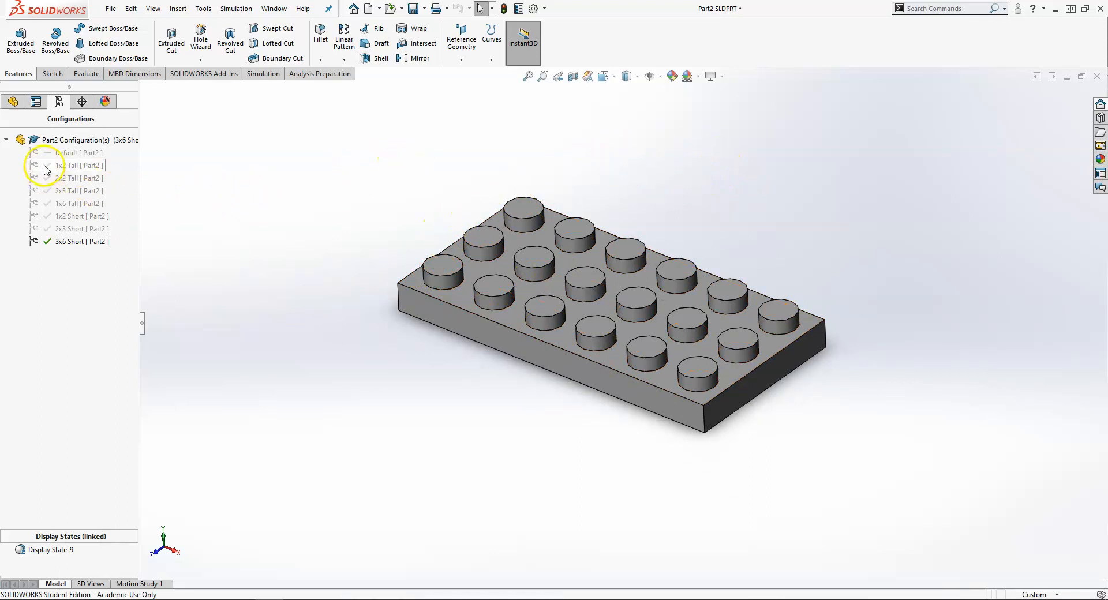
pyautogui.moveTo(465, 382); pyautogui.dragTo(470, 360, button='middle')
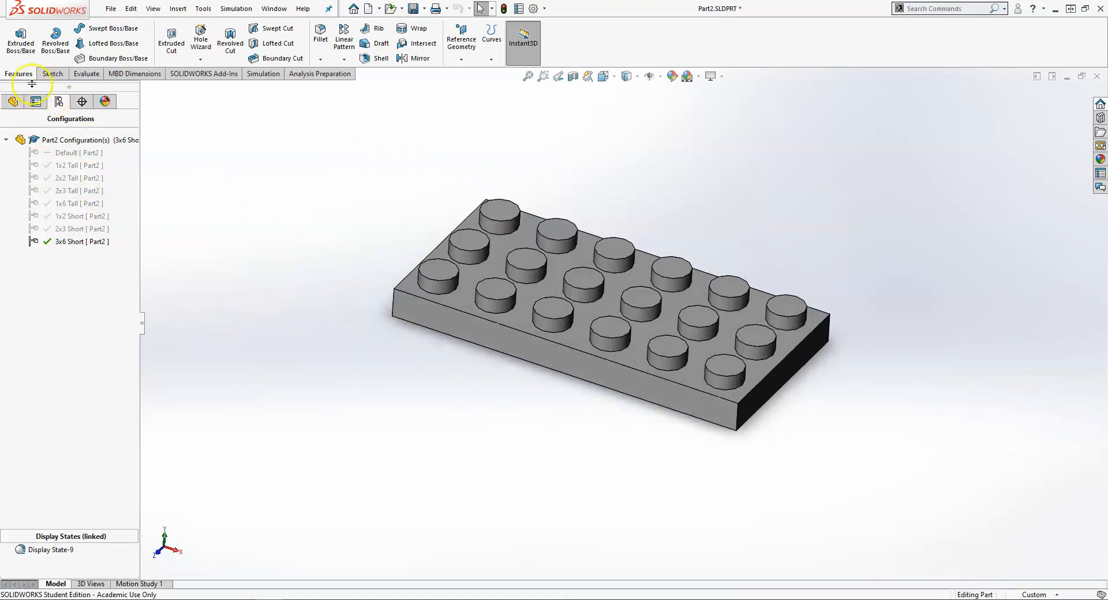
pyautogui.click(16, 103)
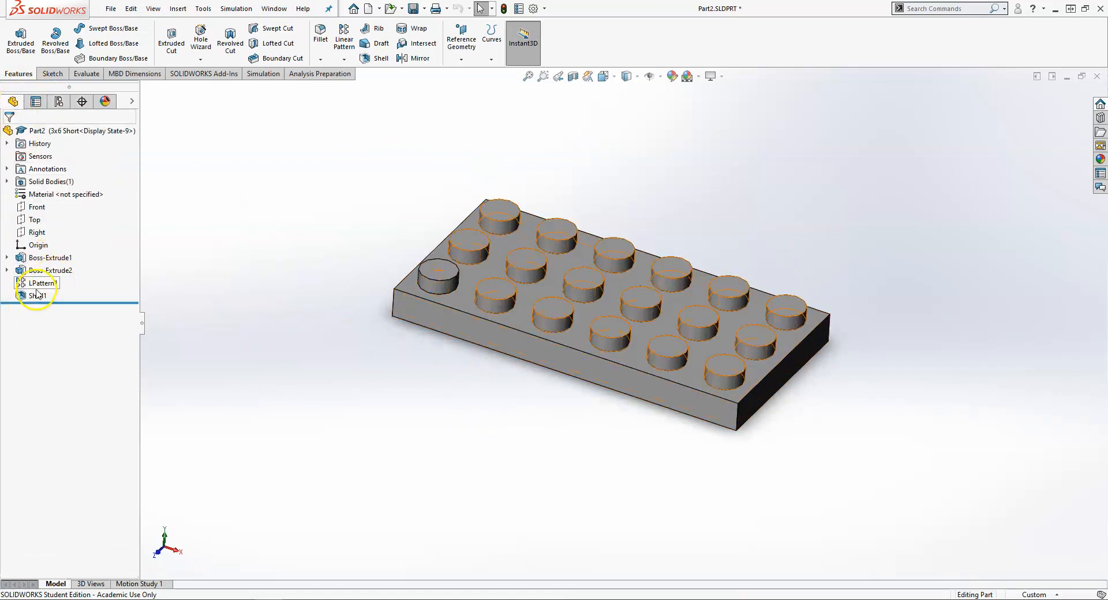
# - Save the building block part with its 3x6 Short configuration active
pyautogui.moveTo(458, 205)
pyautogui.mouseDown(button='middle')
pyautogui.moveTo(421, 188)
pyautogui.moveTo(448, 216)
pyautogui.mouseUp(button='middle')
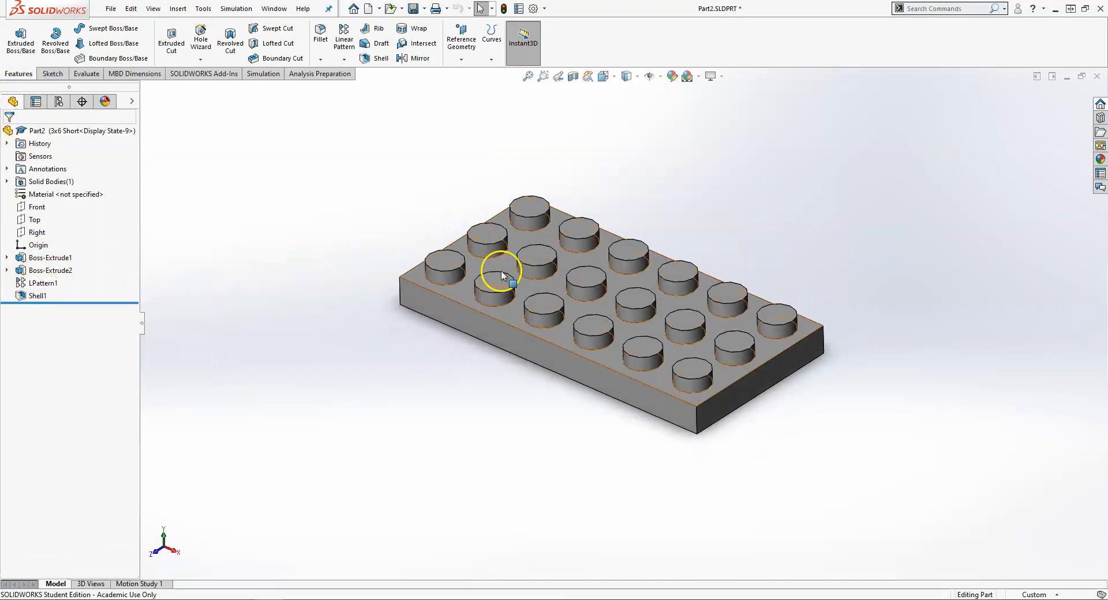
pyautogui.scroll(-2, 374, 333)
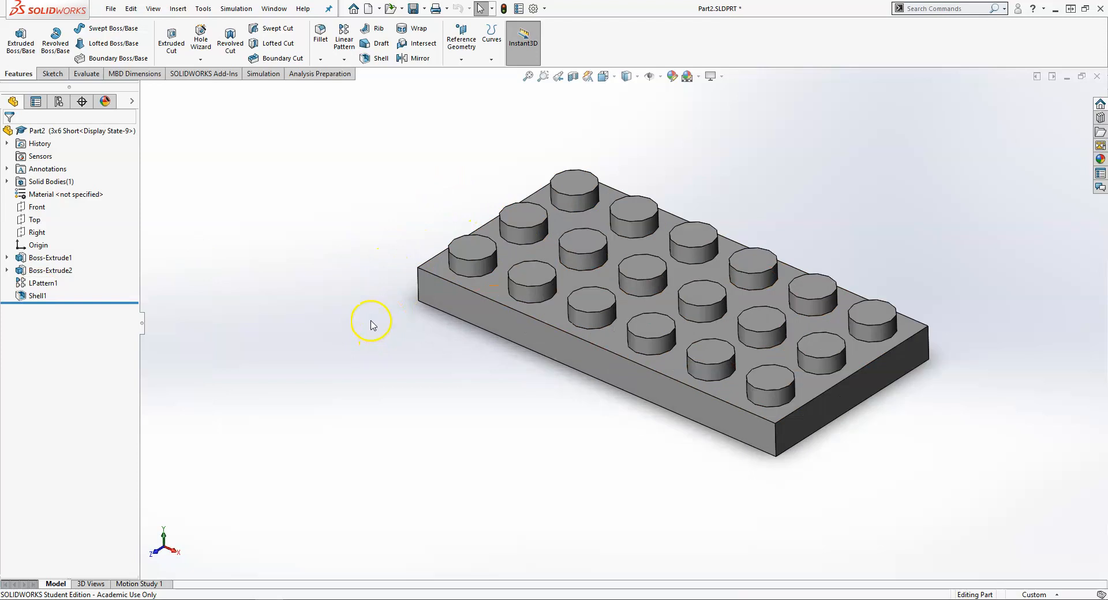
pyautogui.click(415, 8)
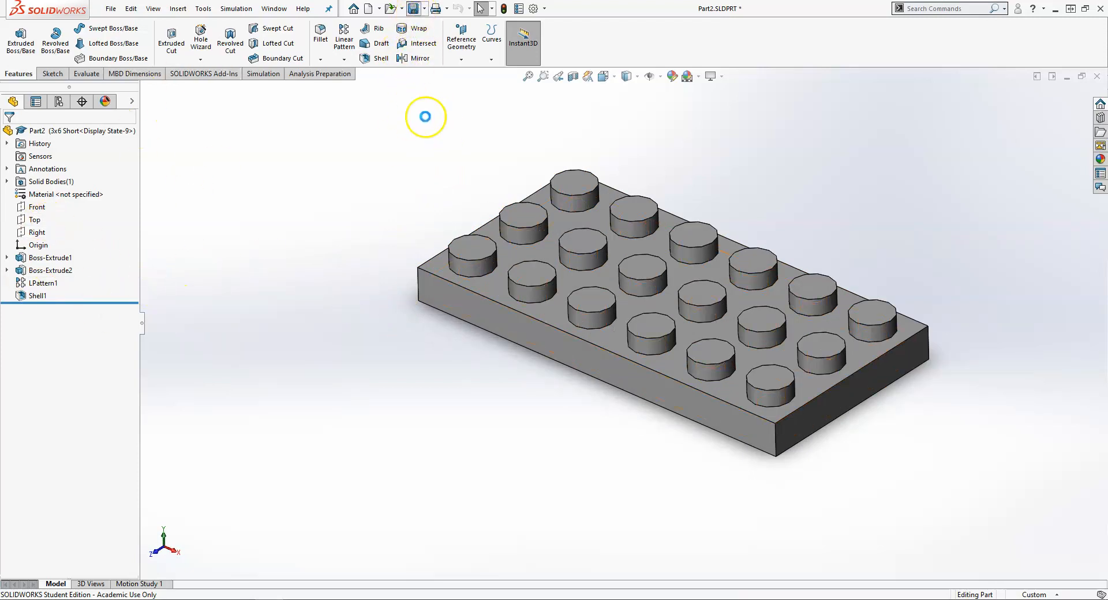
# - Create a new assembly from the part and place the 3x6 Short block as its first component
pyautogui.click(379, 9)
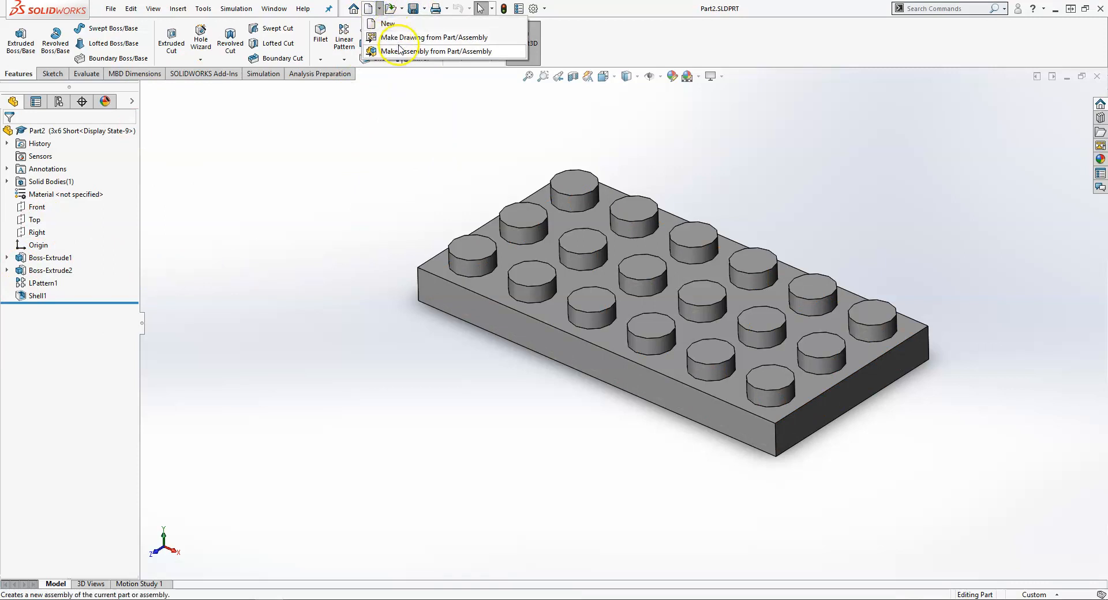
pyautogui.click(400, 50)
pyautogui.click(462, 453)
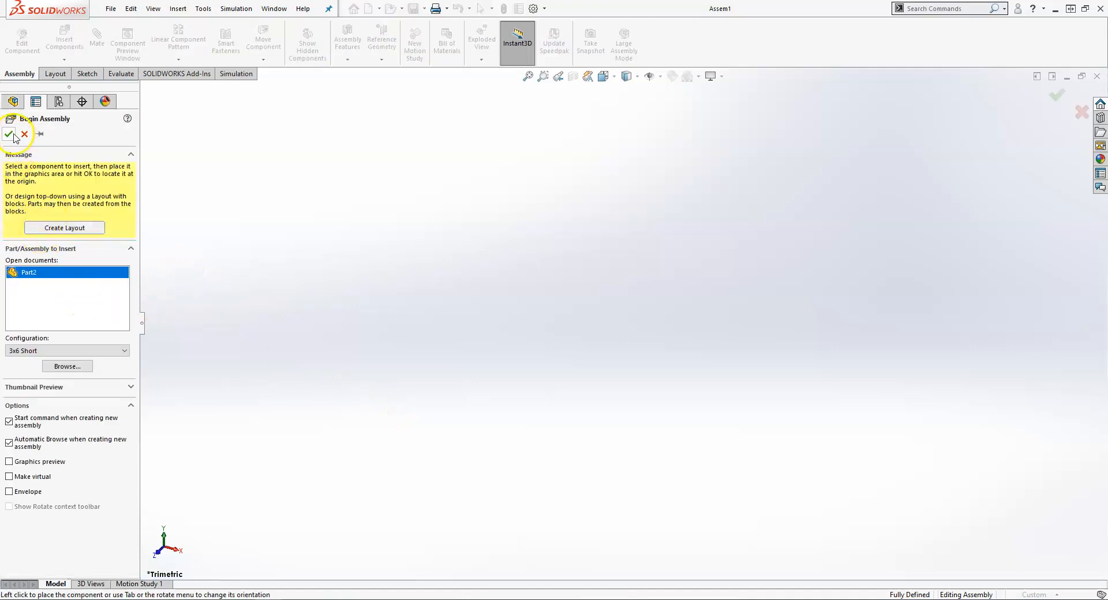
pyautogui.click(337, 269)
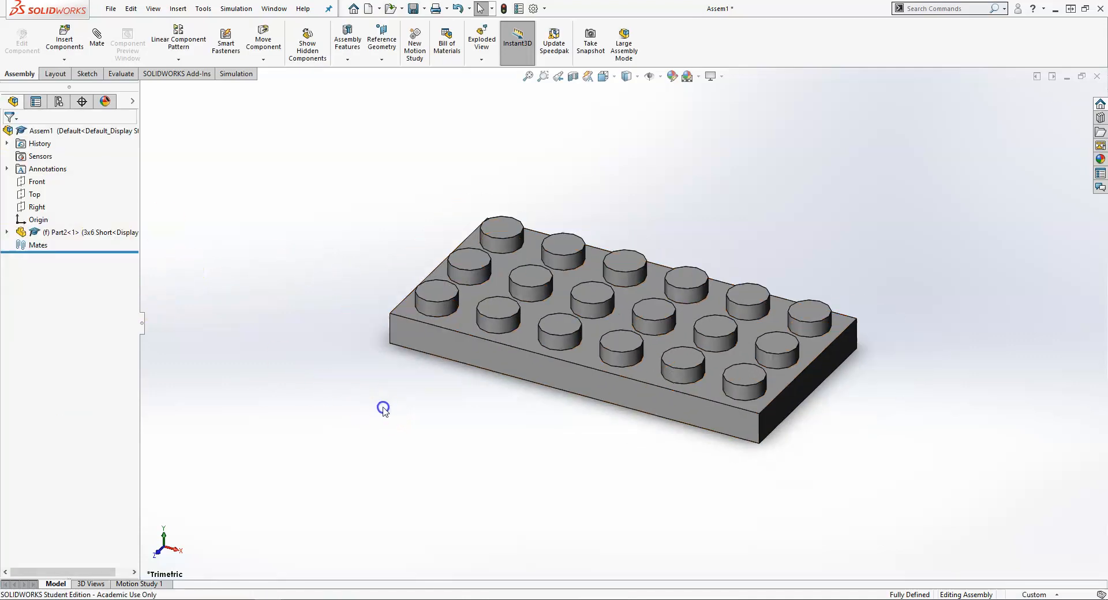
# - Insert a second Part2 block into the assembly, beside the fixed 3x6 Short block
pyautogui.click(64, 38)
pyautogui.click(23, 254)
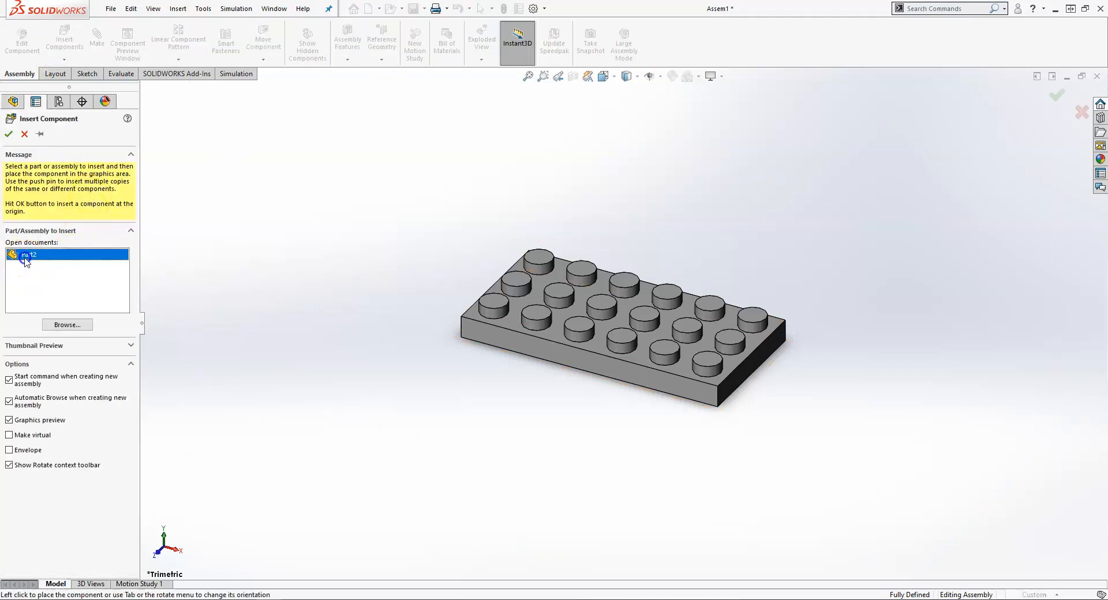
pyautogui.click(317, 243)
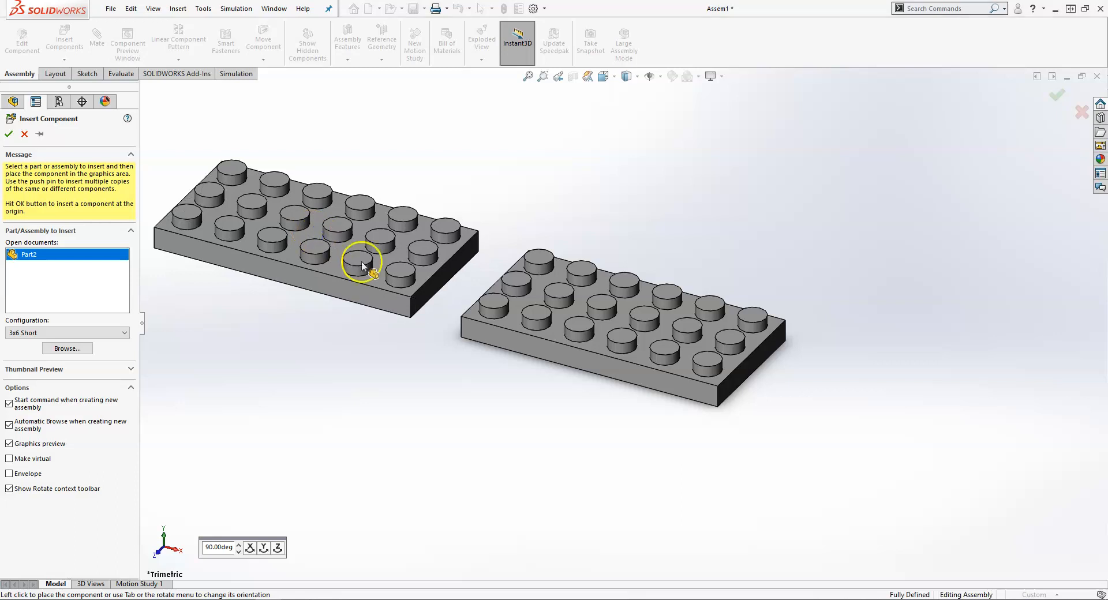
pyautogui.click(251, 263)
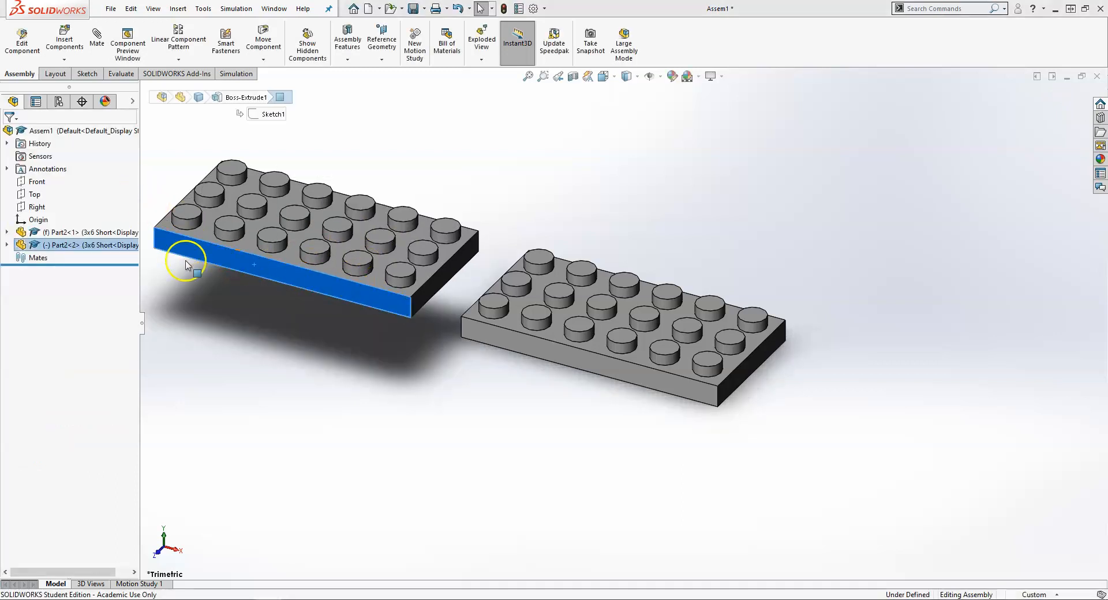
# - Switch the second block to the 1x6 Tall configuration
pyautogui.click(268, 266)
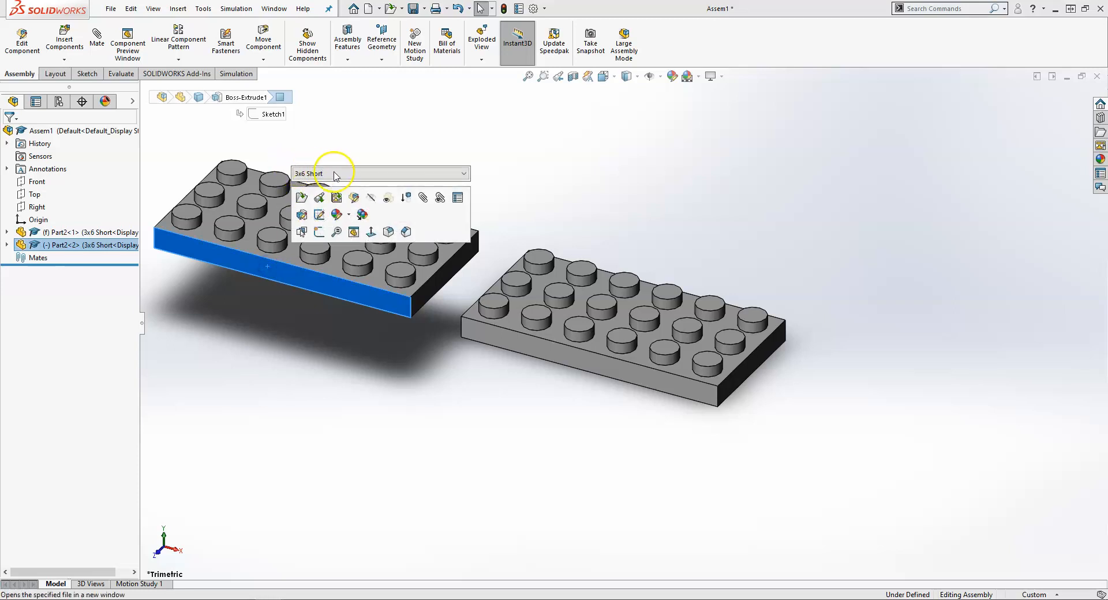
pyautogui.click(464, 174)
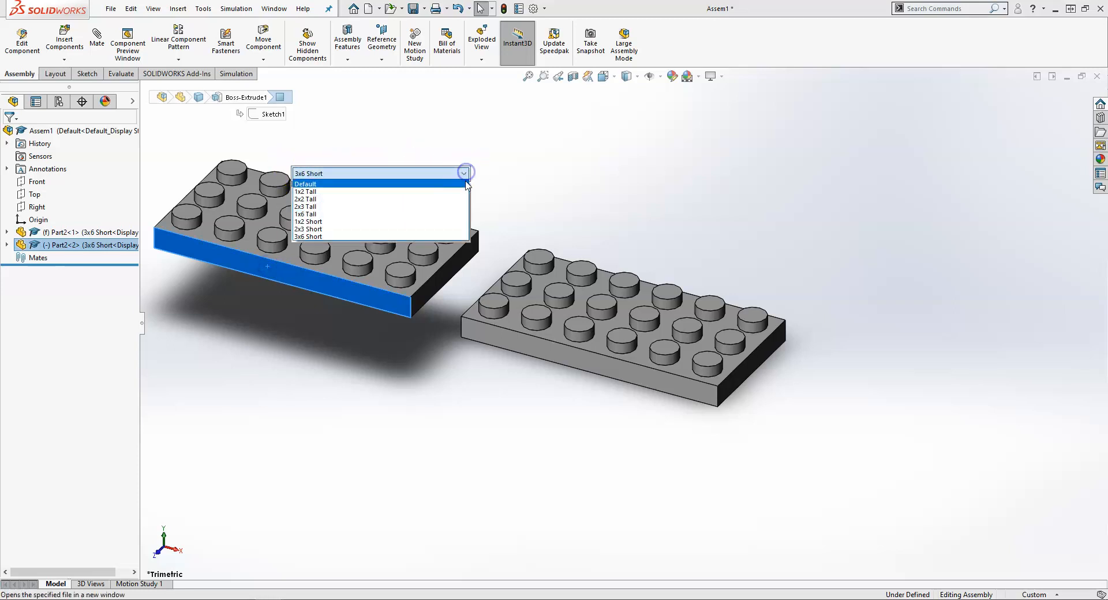
pyautogui.click(455, 214)
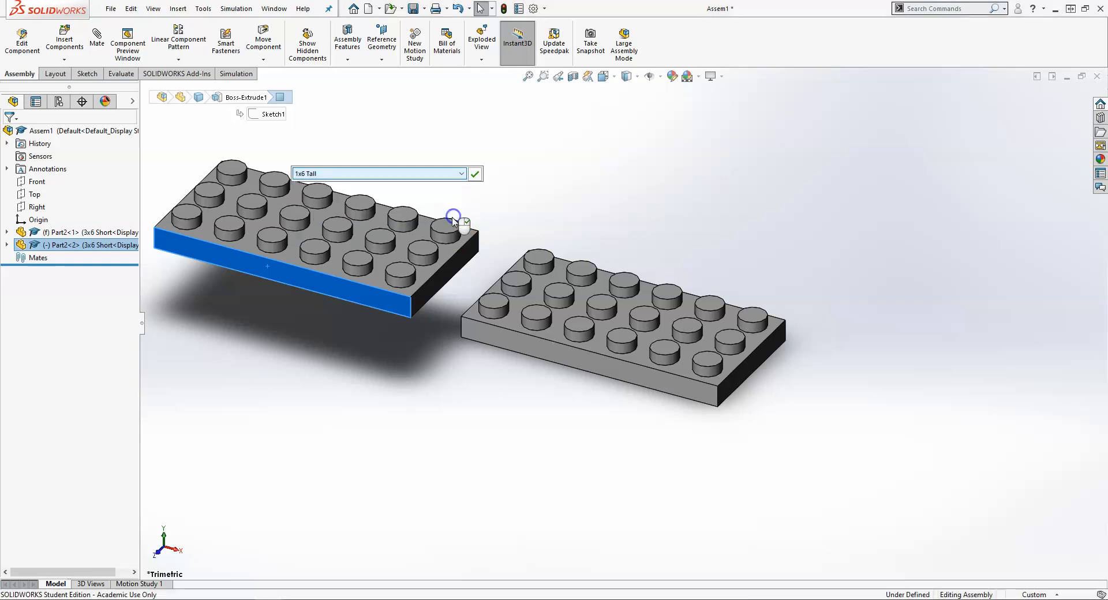
pyautogui.click(474, 173)
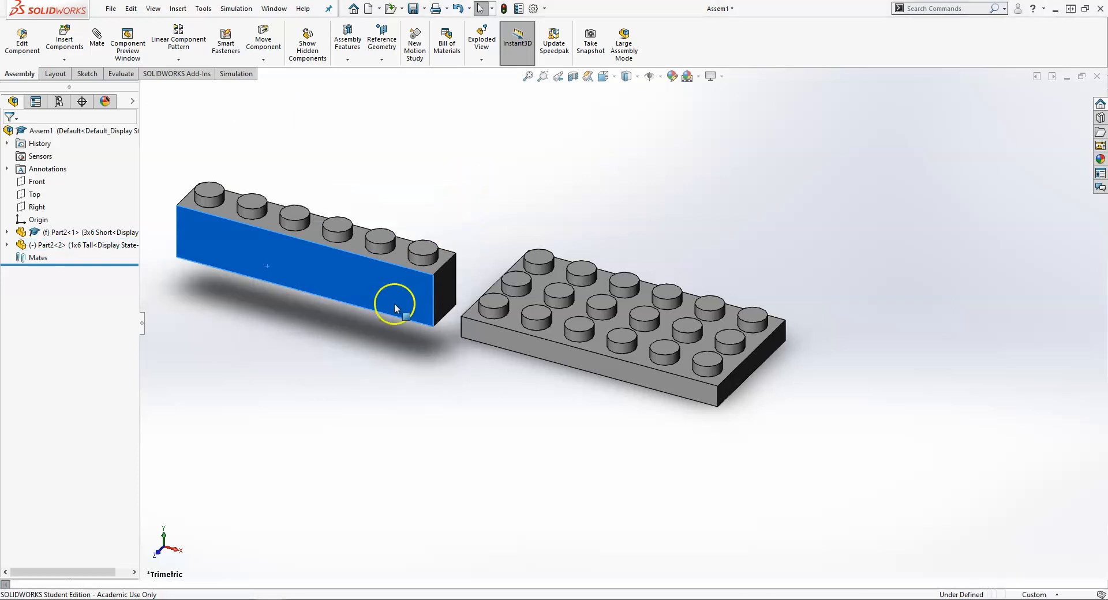
pyautogui.click(397, 379)
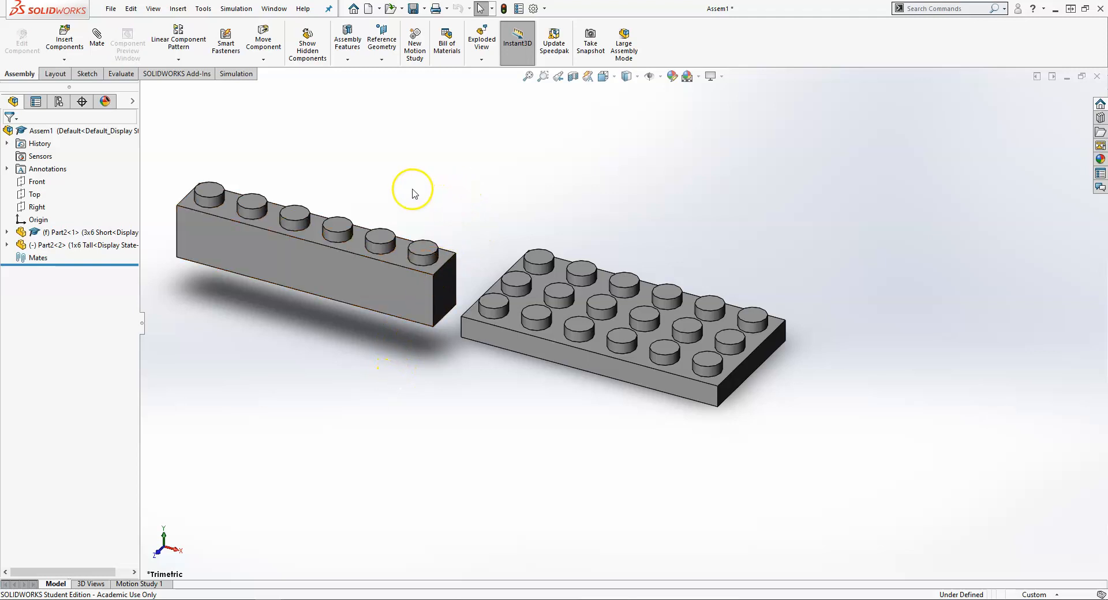
# - Insert a third Part2 block behind the 1x6 Tall block
pyautogui.click(61, 60)
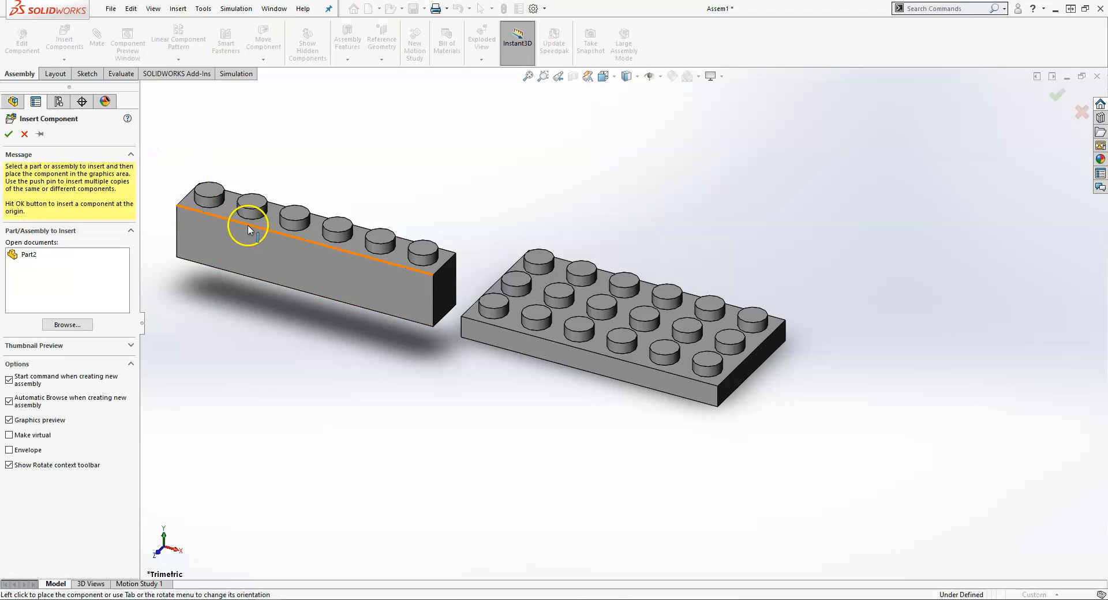
pyautogui.click(26, 257)
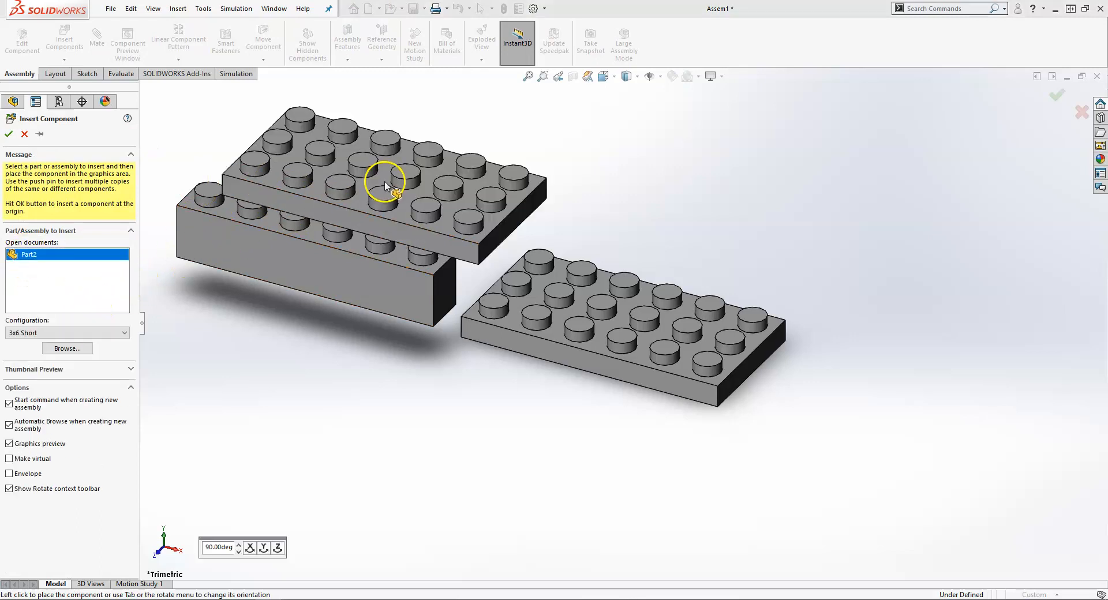
pyautogui.click(445, 227)
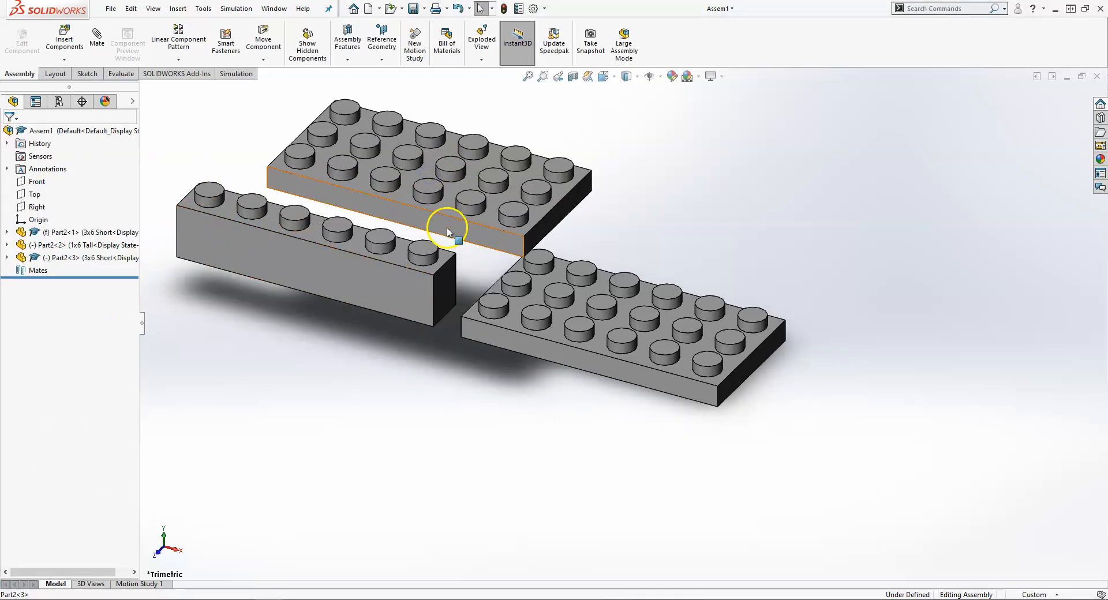
# - Switch the third block to the 2x2 Tall configuration
pyautogui.click(446, 228)
pyautogui.click(644, 137)
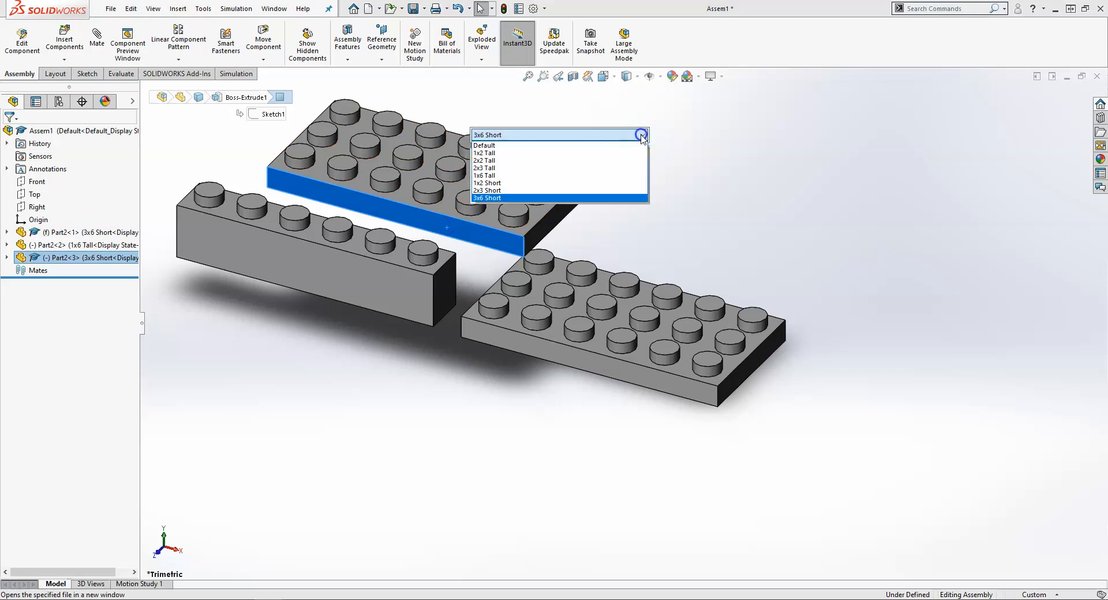
pyautogui.click(632, 162)
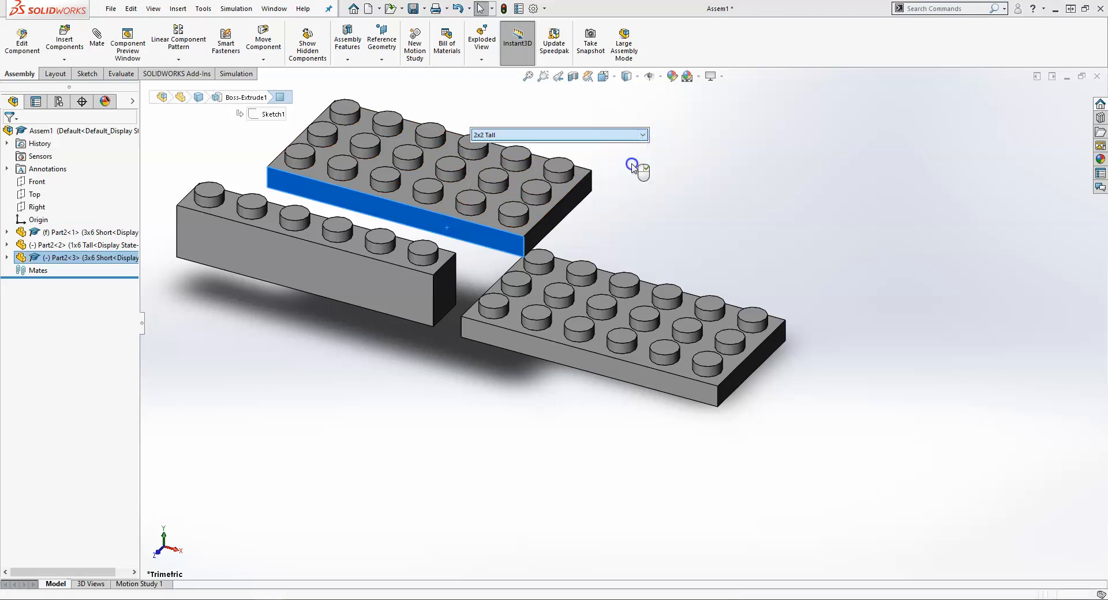
pyautogui.click(656, 136)
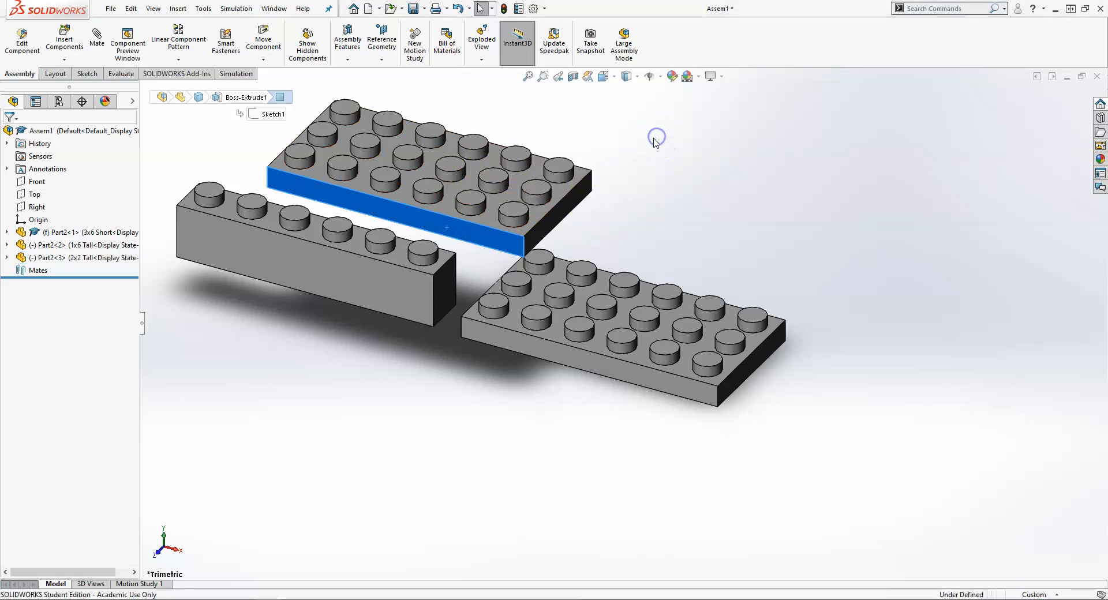
pyautogui.click(381, 388)
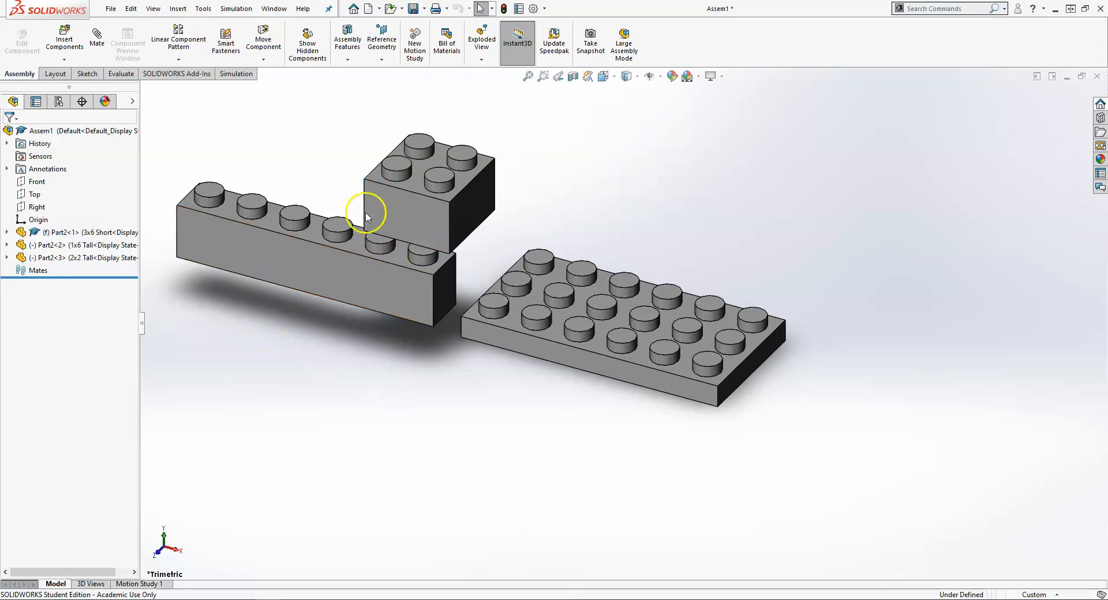
# - Copy the 2x2 Tall block to a spot behind the 3x6 plate, and move the 1x6 Tall block clear of the others
pyautogui.keyDown('ctrl'); pyautogui.moveTo(391, 206); pyautogui.dragTo(657, 174); pyautogui.keyUp('ctrl')
pyautogui.click(524, 217)
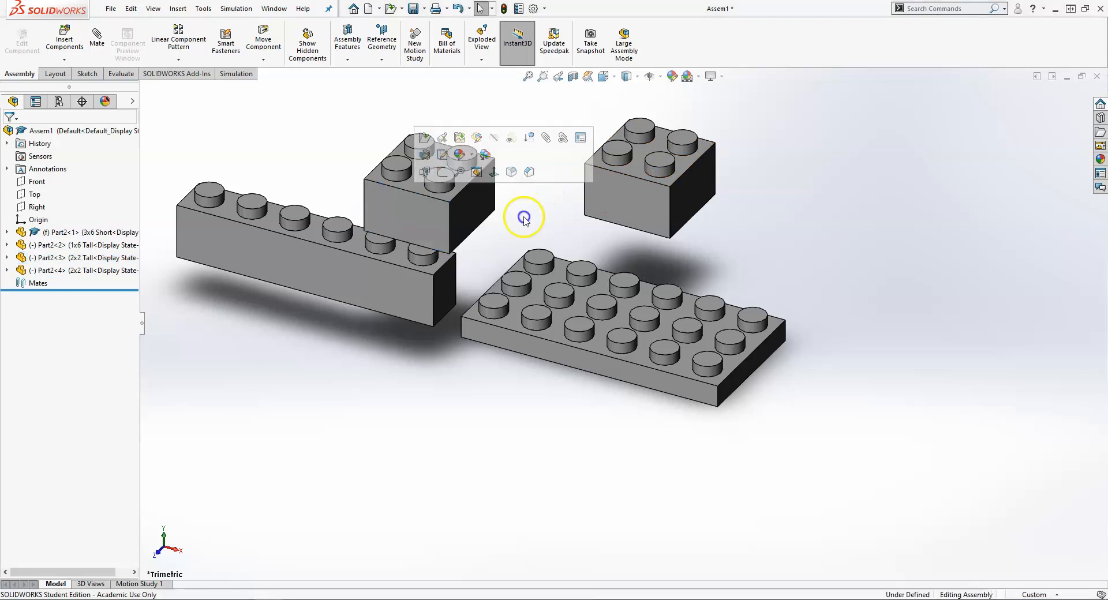
pyautogui.moveTo(376, 310); pyautogui.dragTo(342, 361)
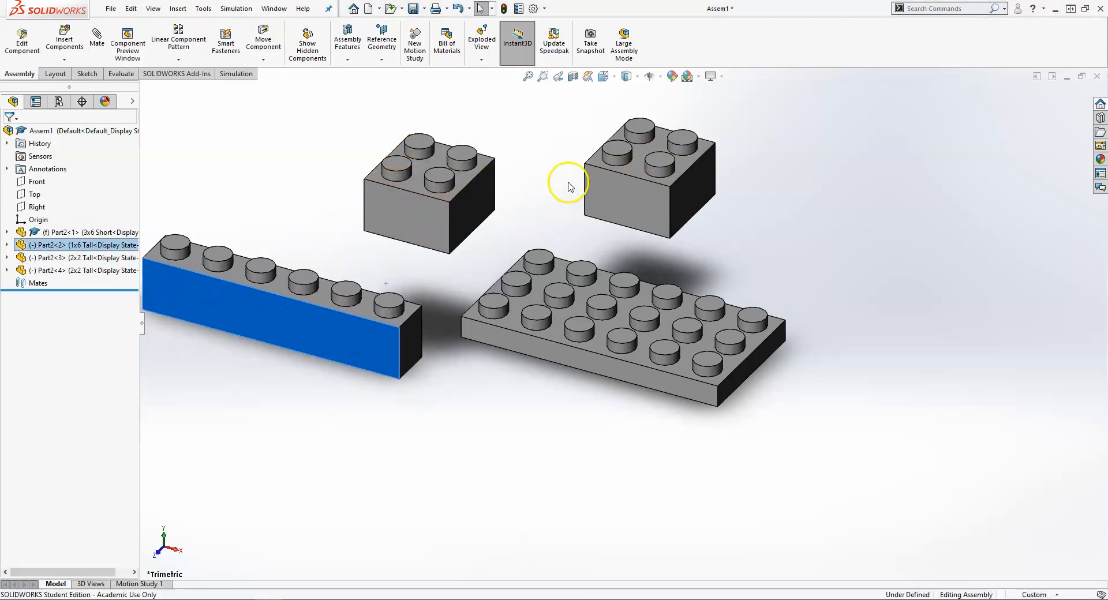
# - Switch the copied 2x2 block to the 2x3 Short configuration
pyautogui.click(633, 186)
pyautogui.click(666, 96)
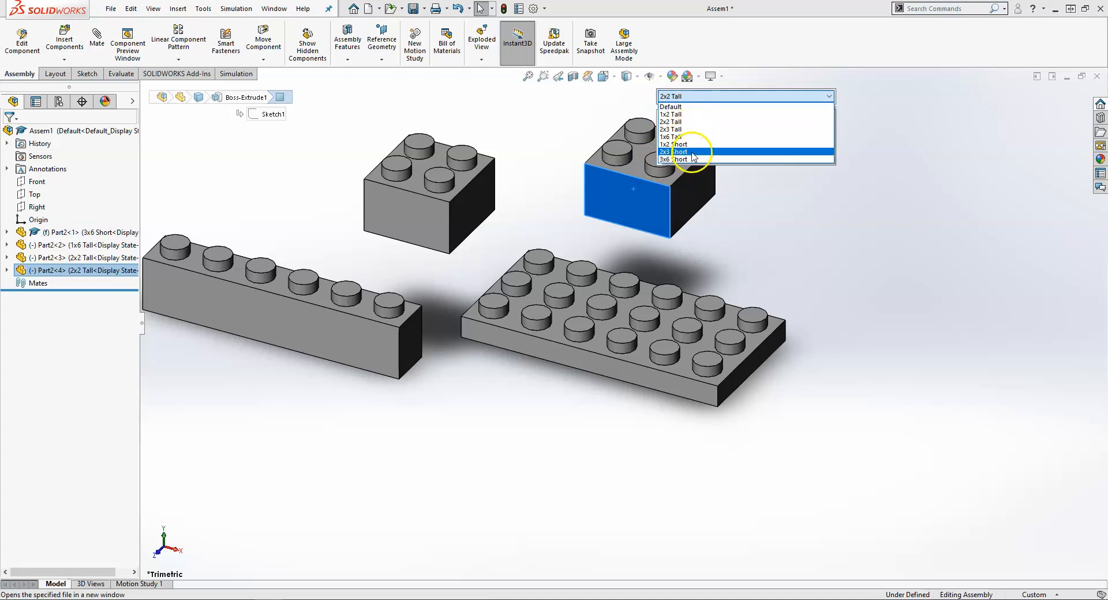
pyautogui.click(690, 151)
pyautogui.click(841, 97)
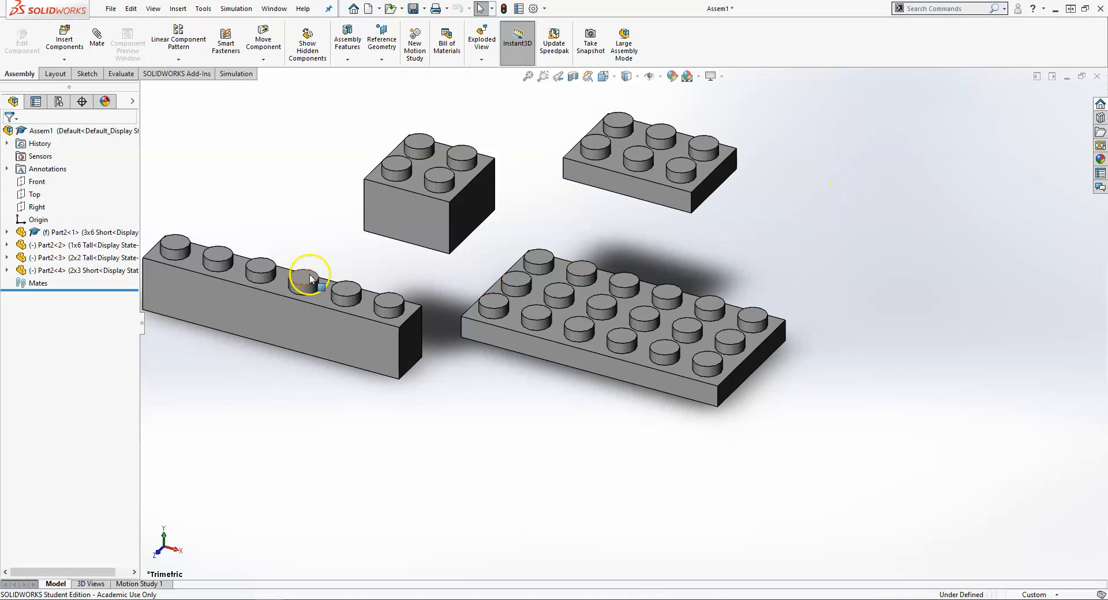
pyautogui.scroll(1, 310, 274)
pyautogui.scroll(-1, 320, 206)
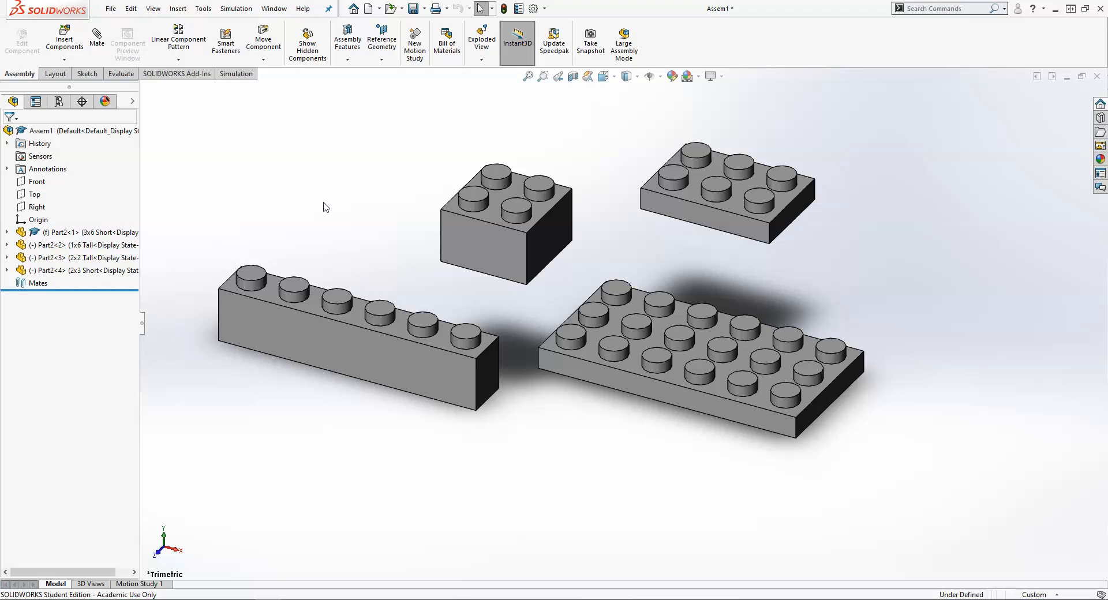
# - Switch the remaining 2x2 Tall block to the 1x2 Tall configuration
pyautogui.click(500, 247)
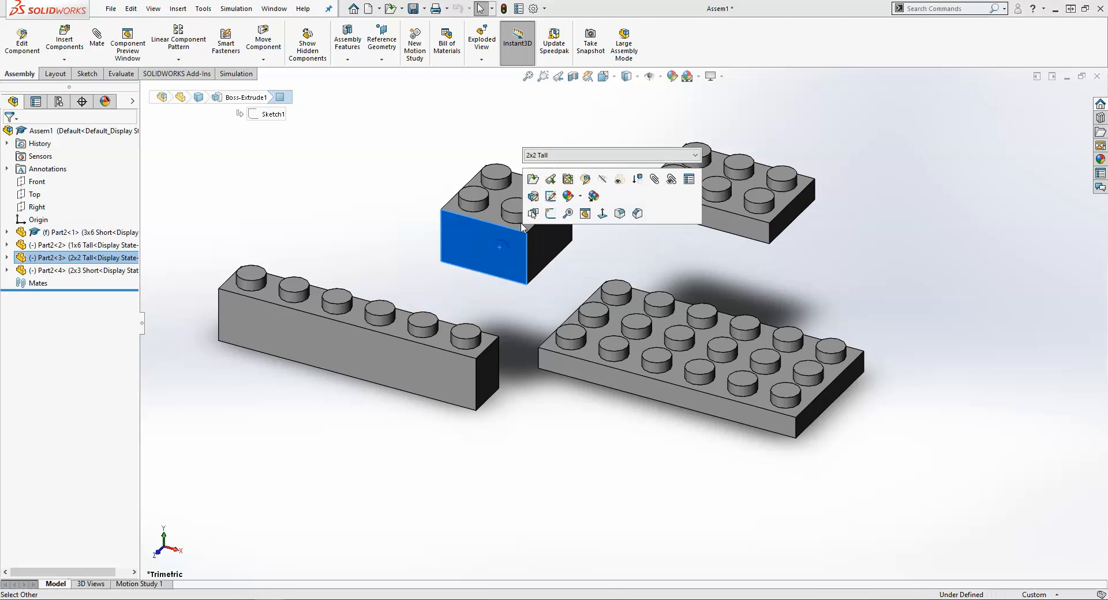
pyautogui.click(563, 156)
pyautogui.click(563, 173)
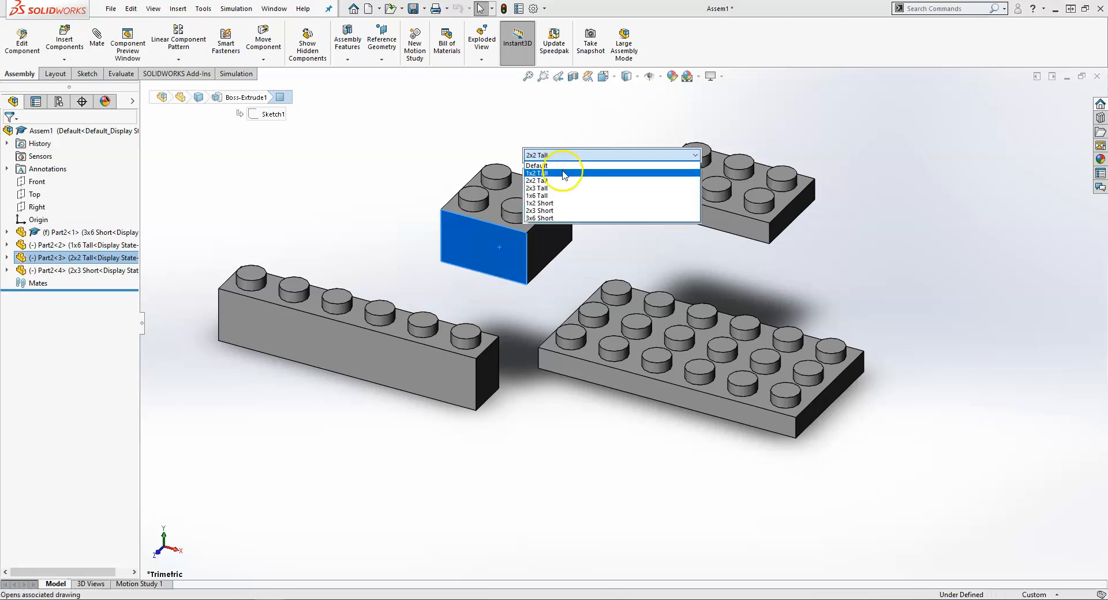
pyautogui.click(706, 157)
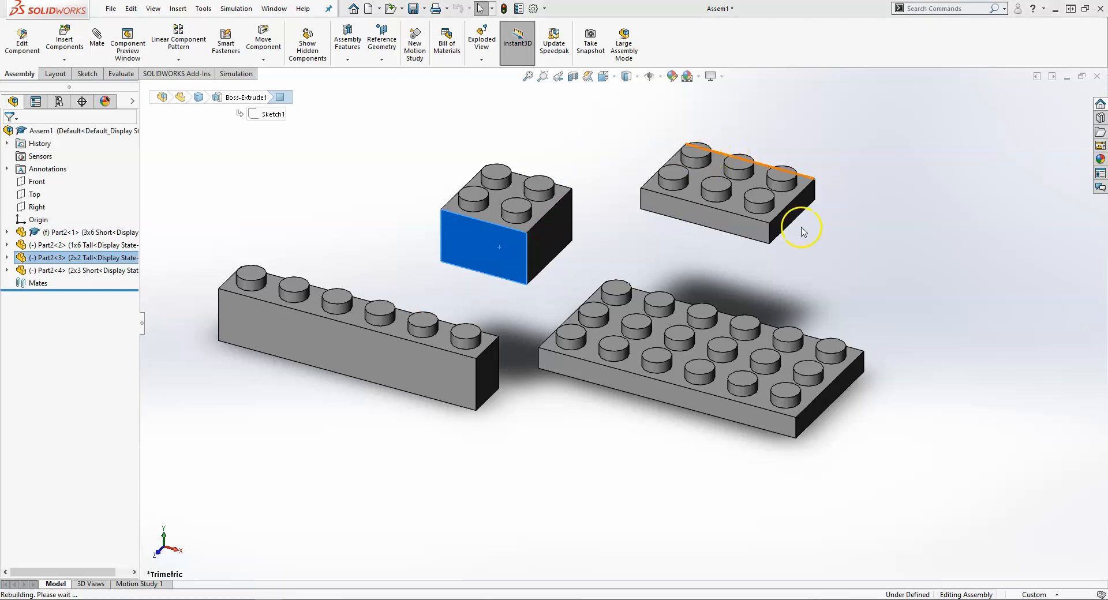